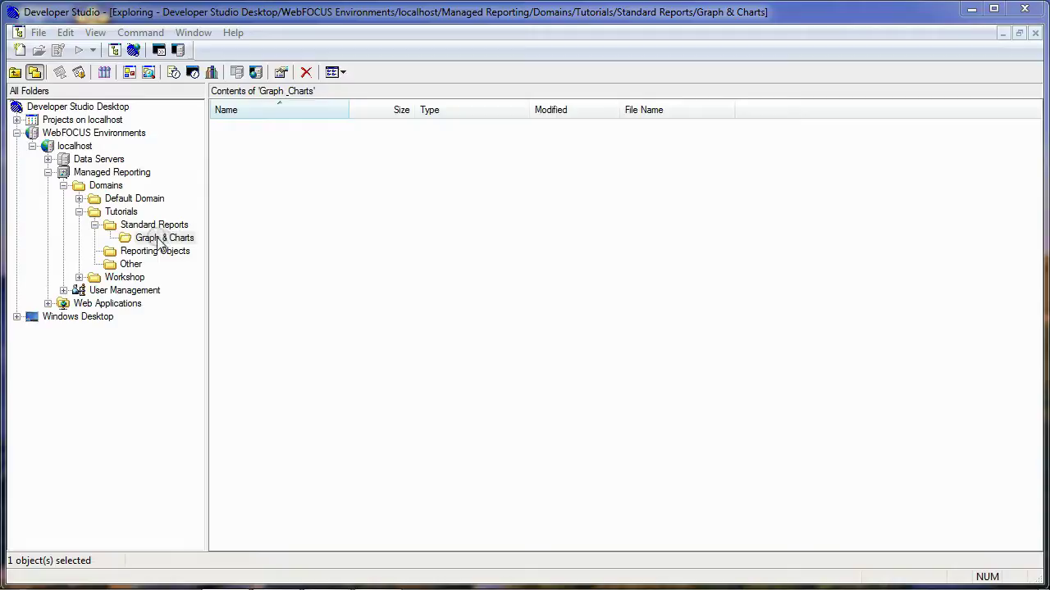
Step: Create a new procedure named StudentCntsByCourse in the Graph & Charts folder
{"action": "right_click", "coordinate": [184, 239]}
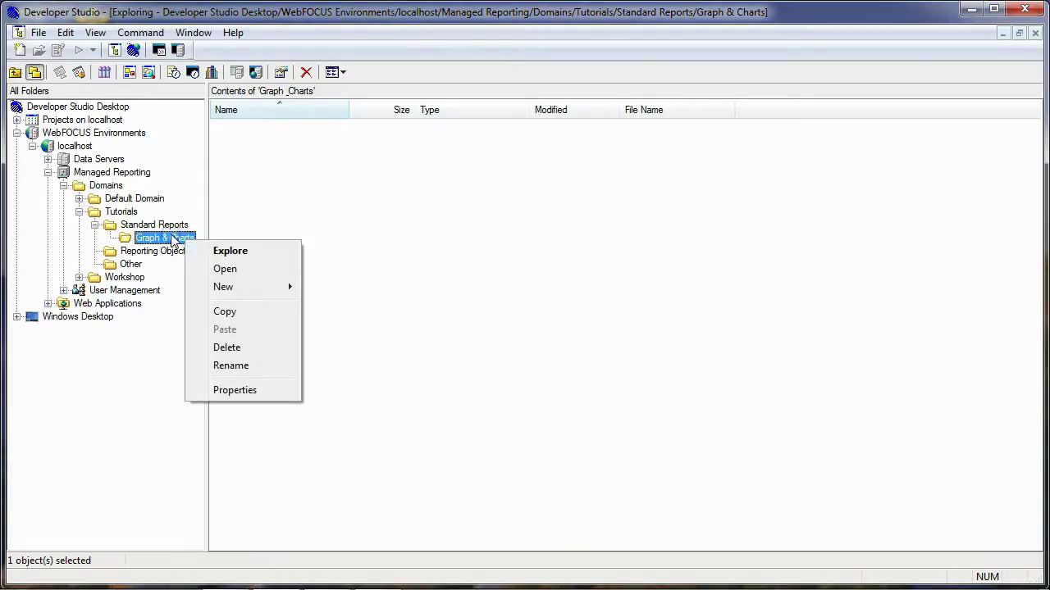
{"action": "mouse_move", "coordinate": [243, 286]}
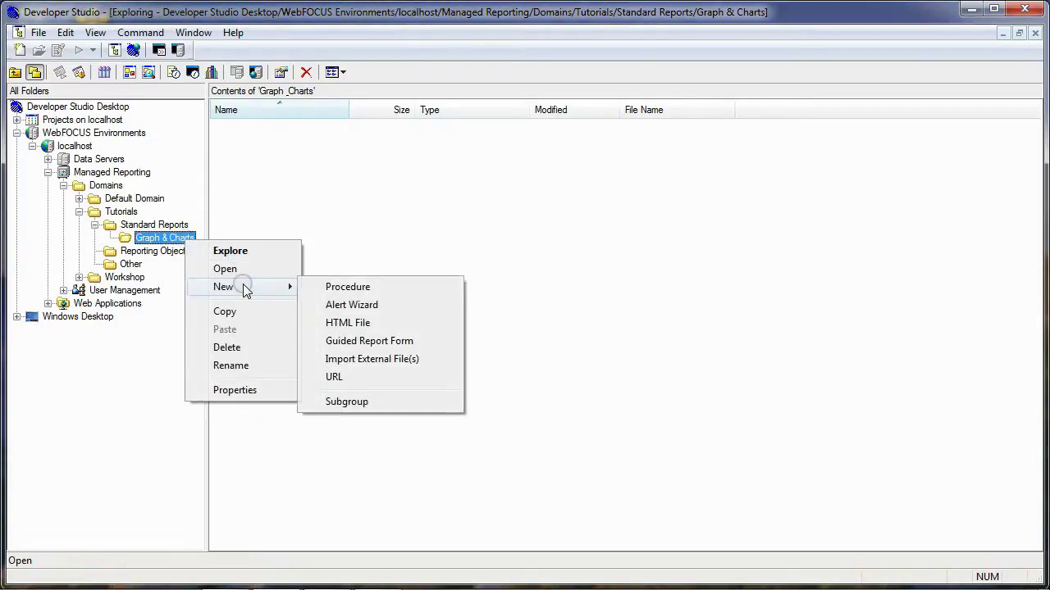
{"action": "left_click", "coordinate": [362, 286]}
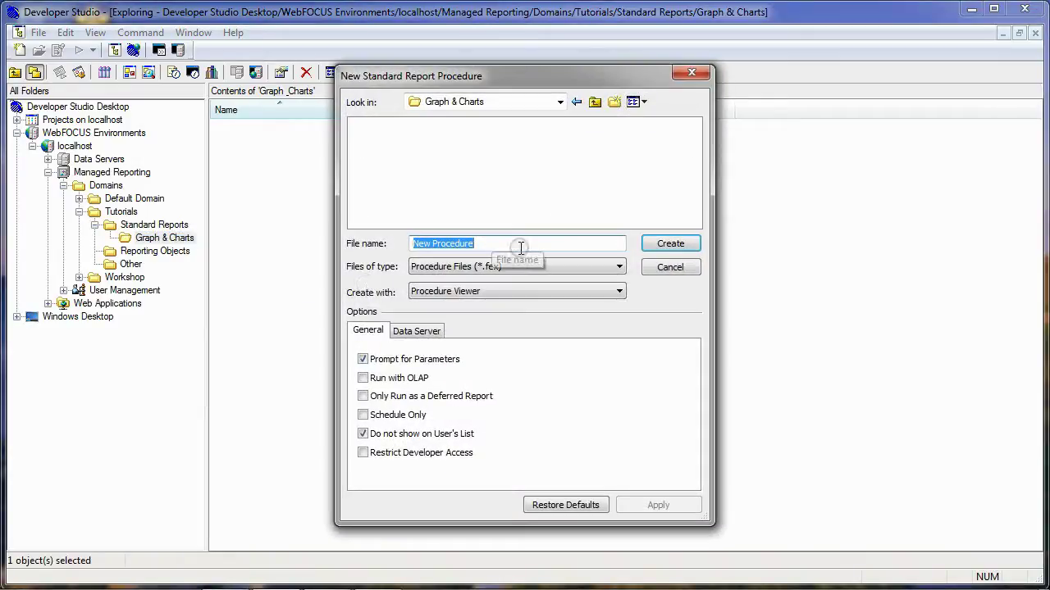
{"action": "type", "text": "Stude"}
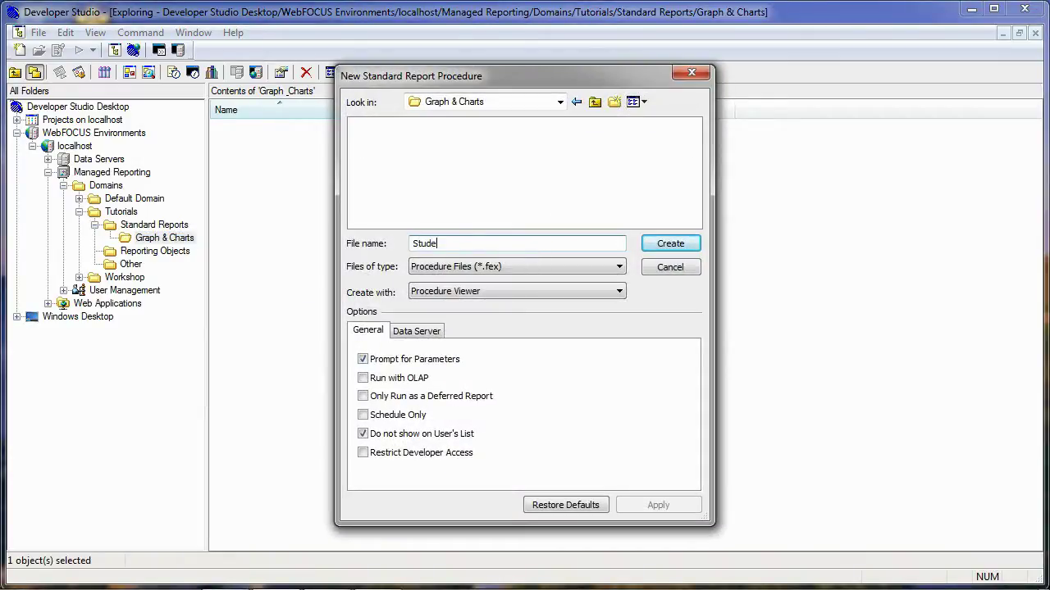
{"action": "type", "text": "ntCntsByCourse"}
{"action": "left_click", "coordinate": [683, 245]}
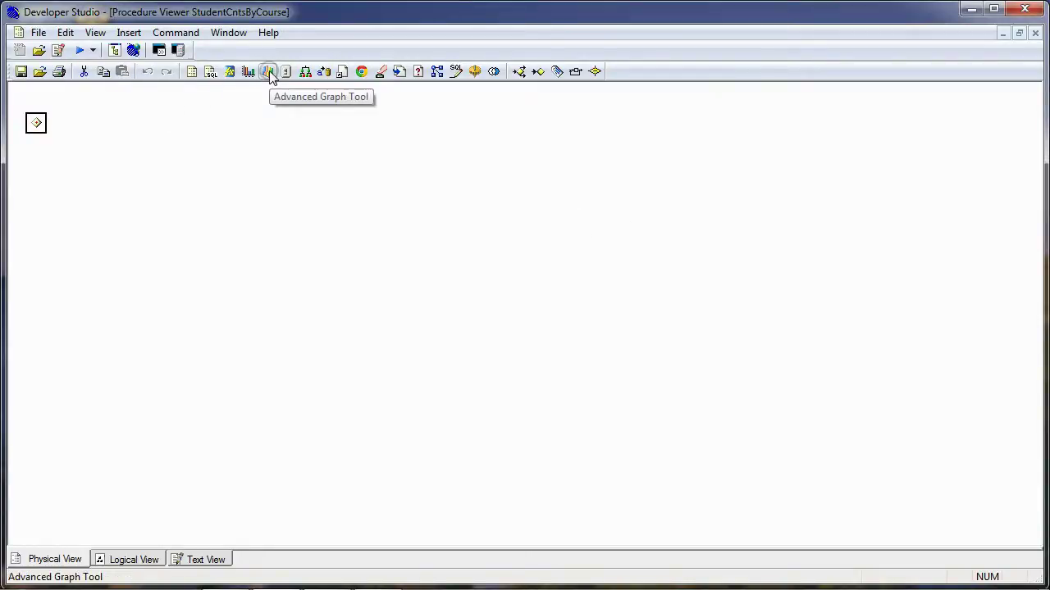
Step: Add an advanced graph to the procedure, using the UNIVERSITYDATA table as its data source
{"action": "left_click", "coordinate": [268, 71]}
{"action": "left_click_drag", "start_coordinate": [611, 232], "coordinate": [607, 356]}
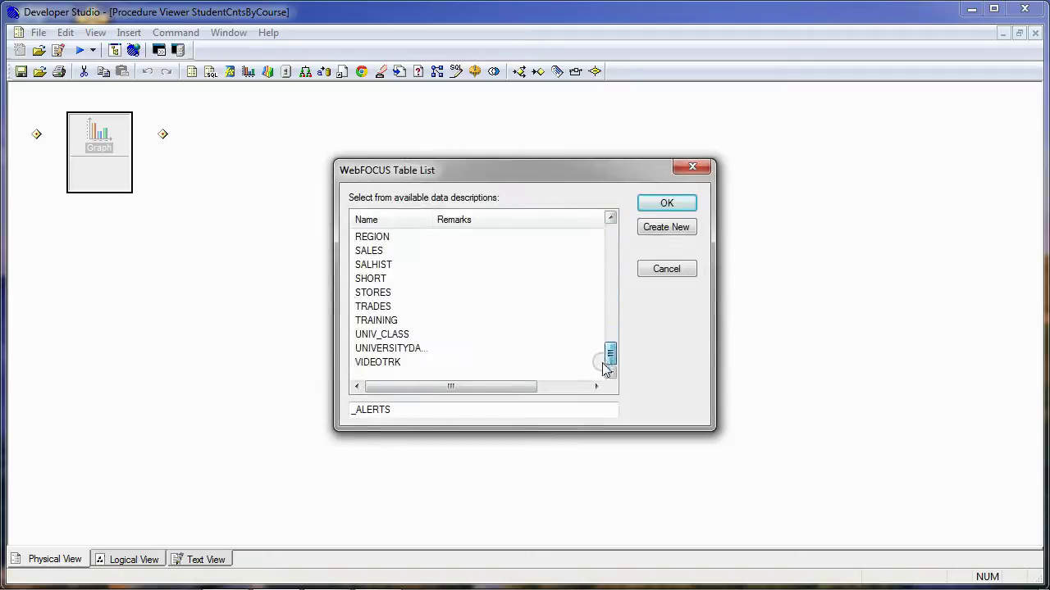
{"action": "left_click", "coordinate": [395, 349]}
{"action": "left_click", "coordinate": [680, 205]}
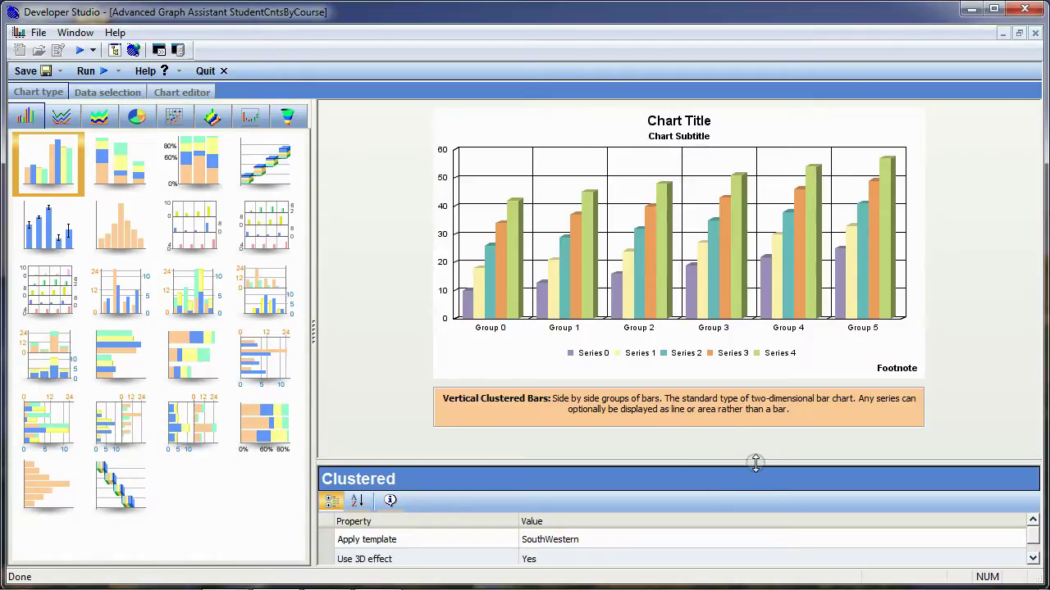
Step: Turn off the 3D effect for the vertical clustered bar chart
{"action": "left_click_drag", "start_coordinate": [755, 464], "coordinate": [756, 390]}
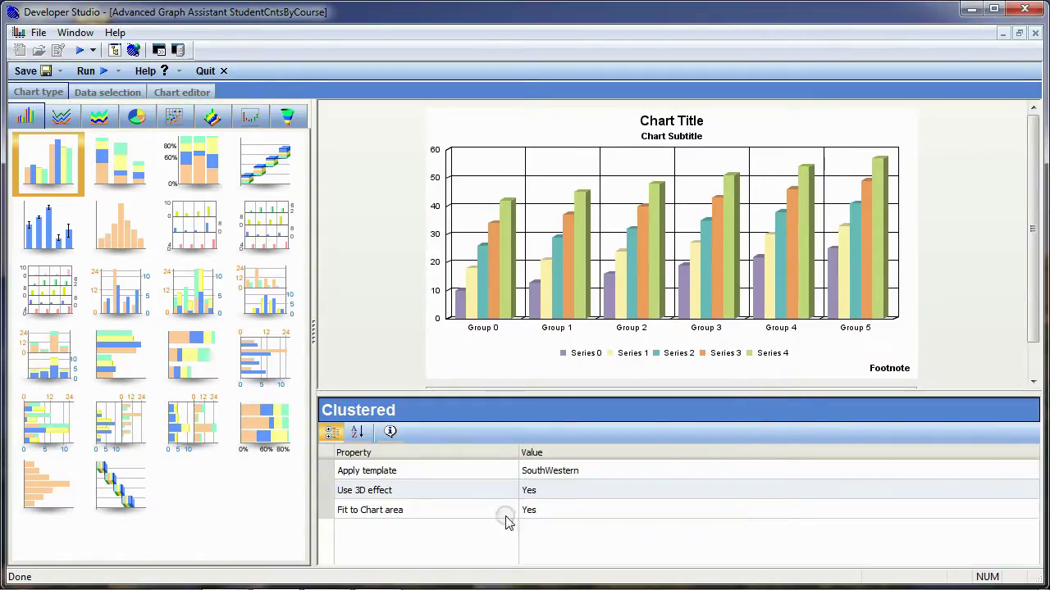
{"action": "left_click", "coordinate": [566, 489]}
{"action": "left_click", "coordinate": [564, 488]}
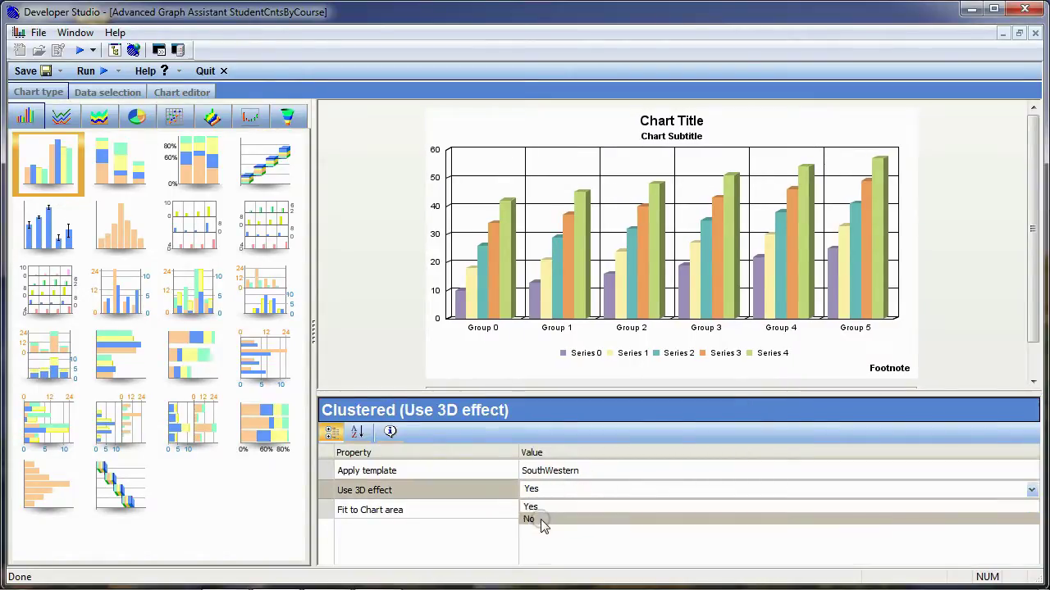
{"action": "left_click", "coordinate": [539, 521]}
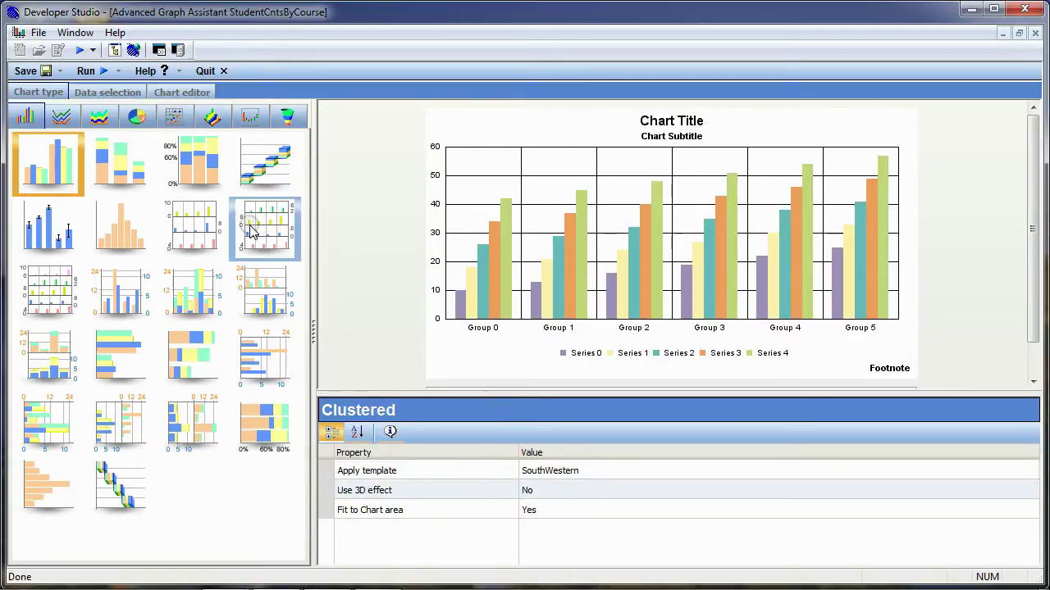
Step: In the data selection's chart properties, set the custom width to 950 and the custom height to 315
{"action": "left_click", "coordinate": [98, 92]}
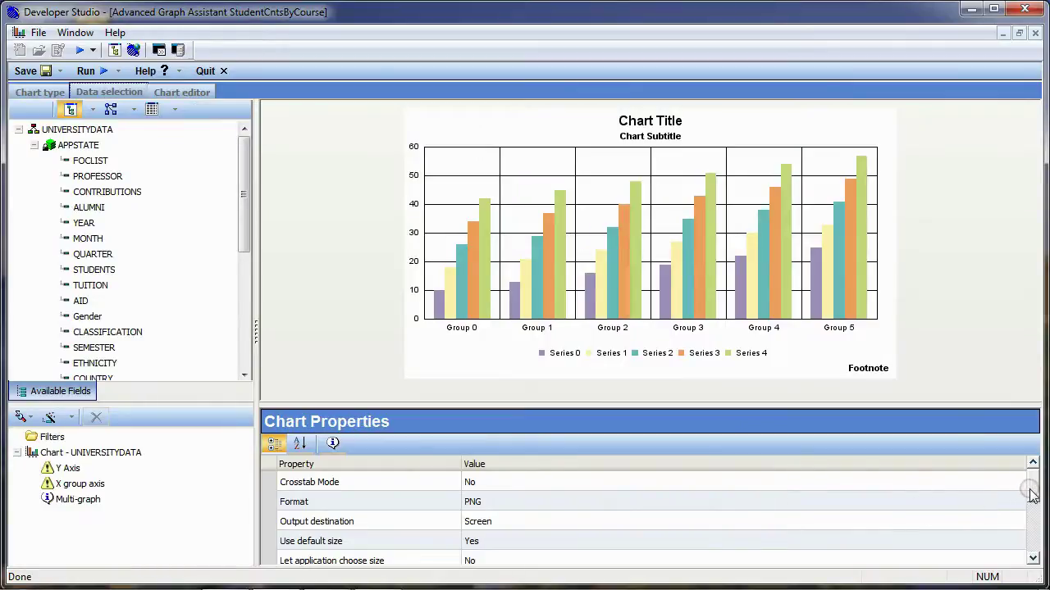
{"action": "left_click_drag", "start_coordinate": [1033, 486], "coordinate": [1034, 520]}
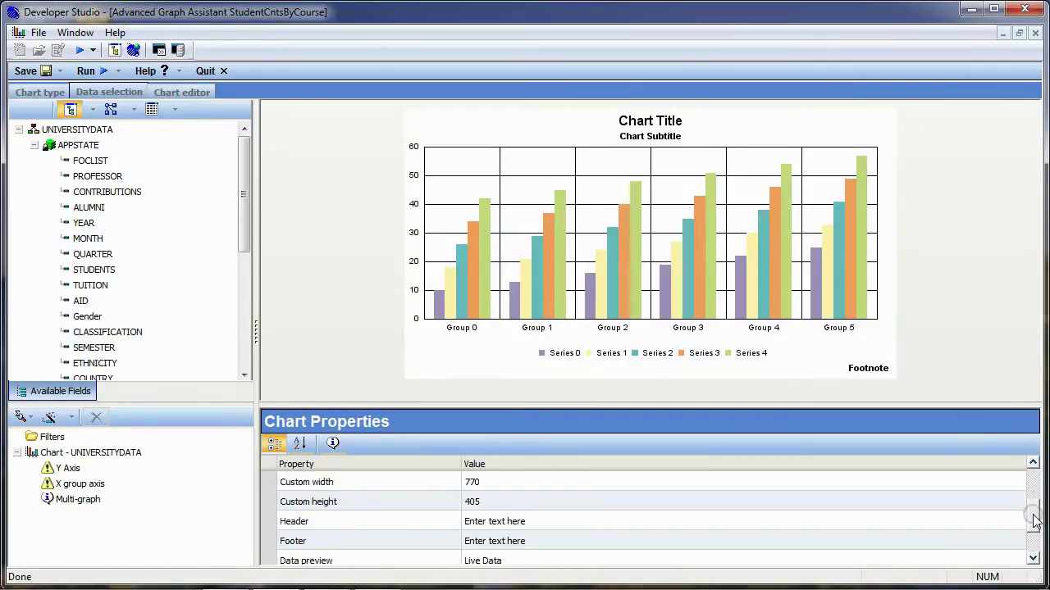
{"action": "left_click", "coordinate": [509, 484]}
{"action": "left_click", "coordinate": [507, 484]}
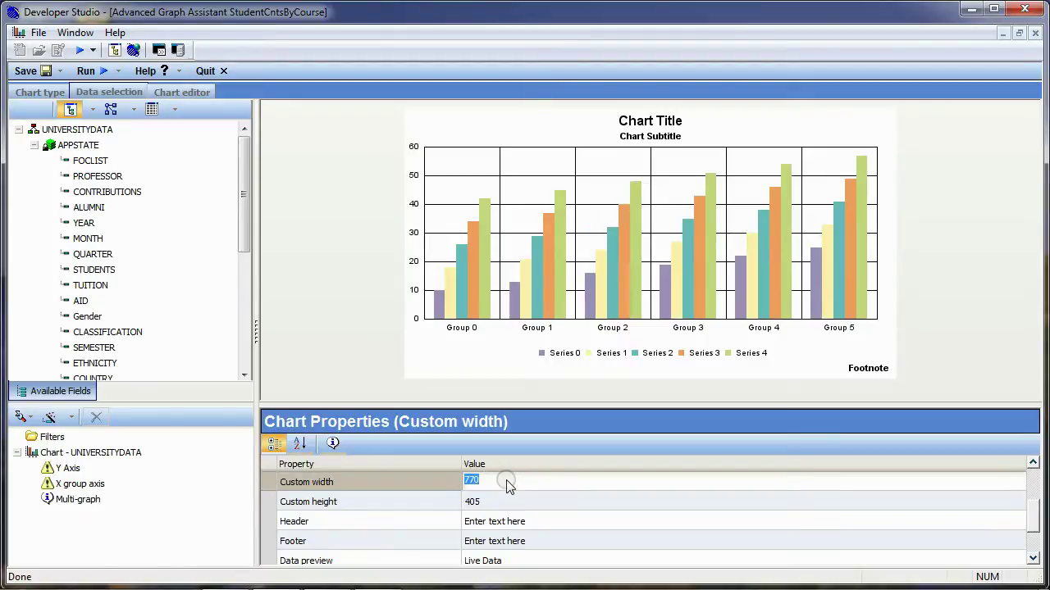
{"action": "left_click", "coordinate": [507, 482]}
{"action": "key", "text": "Return"}
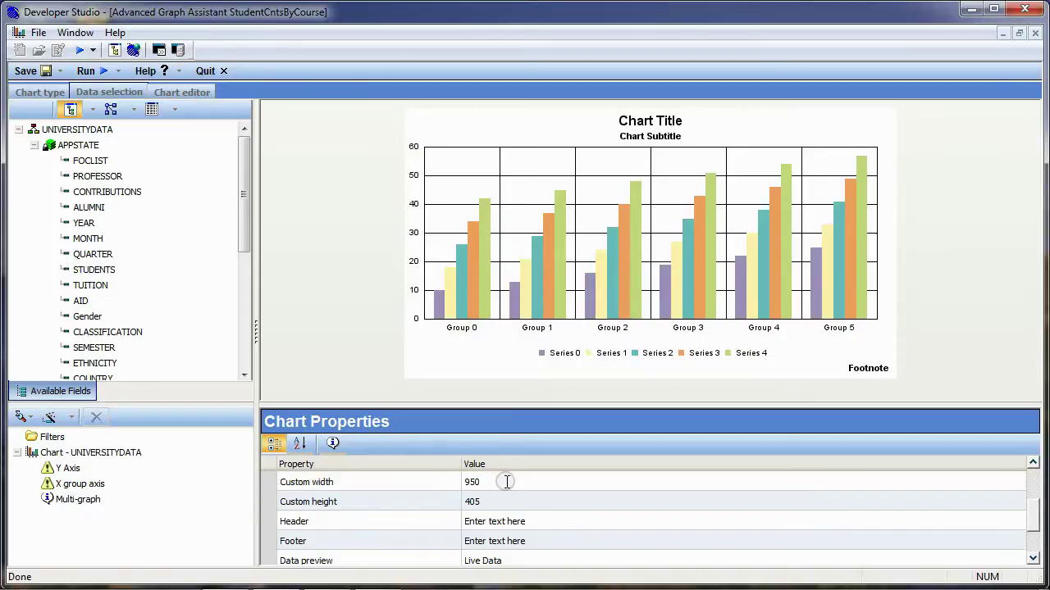
{"action": "left_click", "coordinate": [486, 506]}
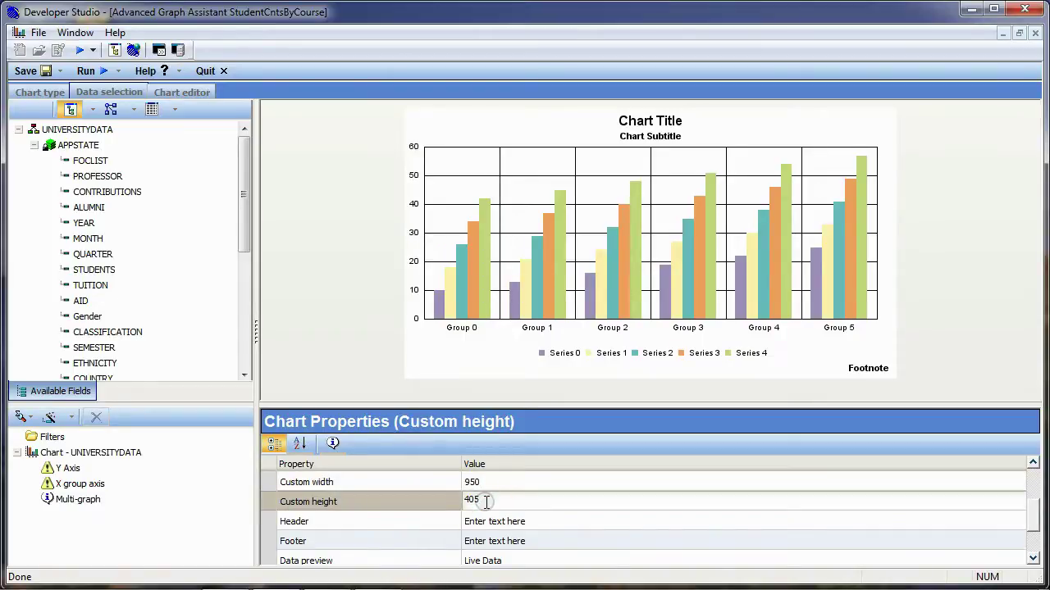
{"action": "key", "text": "Return"}
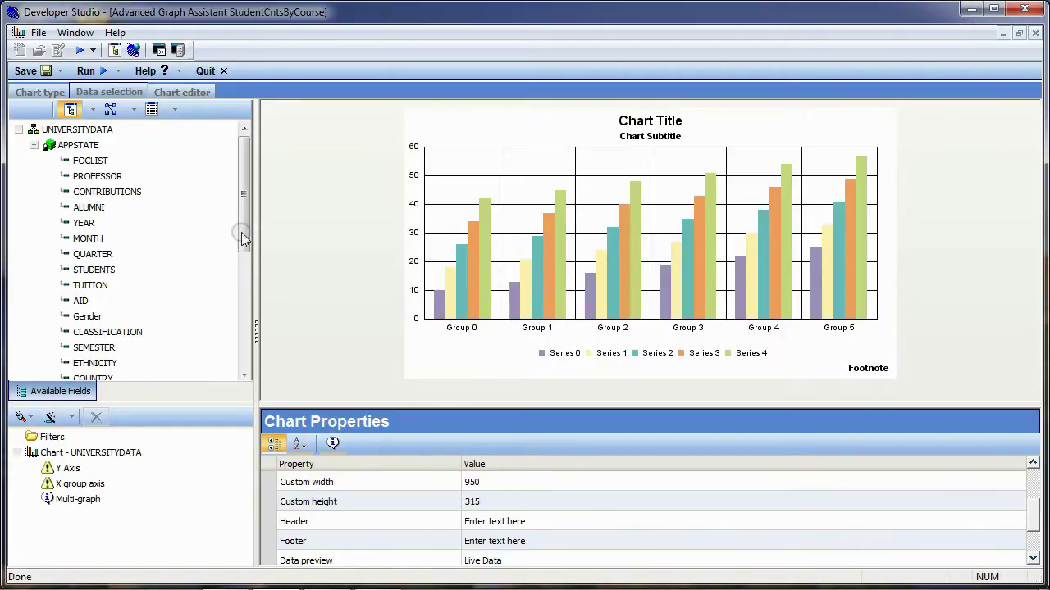
Step: Assign THISYEAR_STUDENTCNT and LASTYEAR_STUDENTCNT to the Y axis and COURSE to the X group axis
{"action": "left_click", "coordinate": [232, 184]}
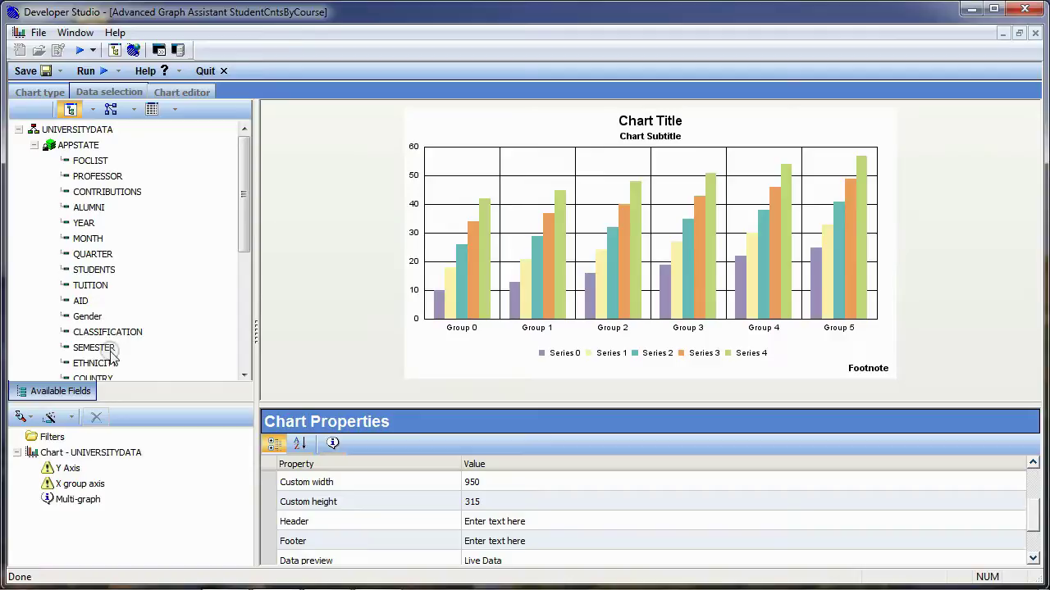
{"action": "left_click_drag", "start_coordinate": [243, 161], "coordinate": [241, 314]}
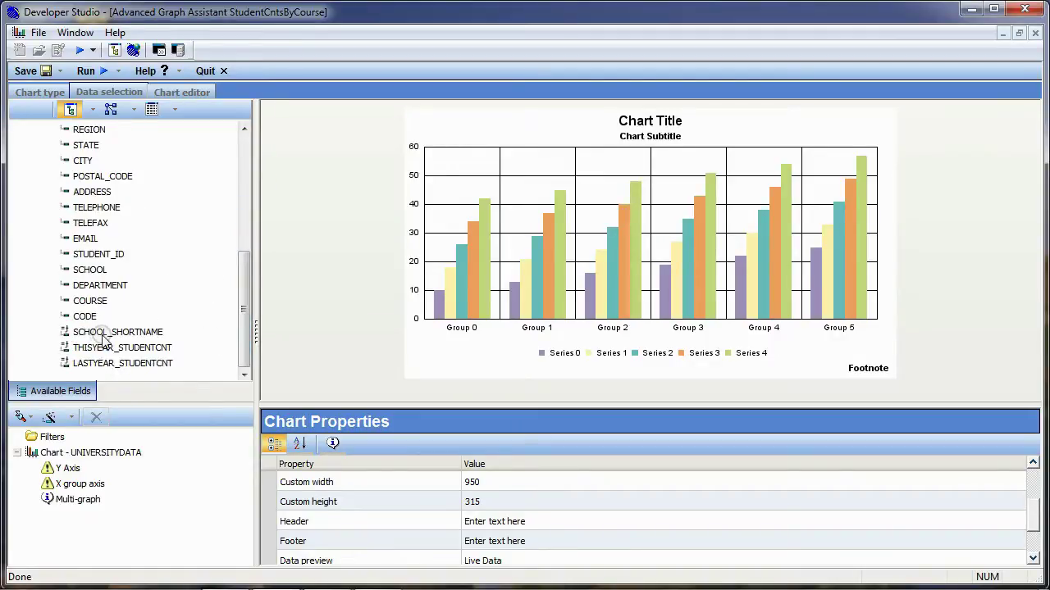
{"action": "left_click", "coordinate": [125, 349]}
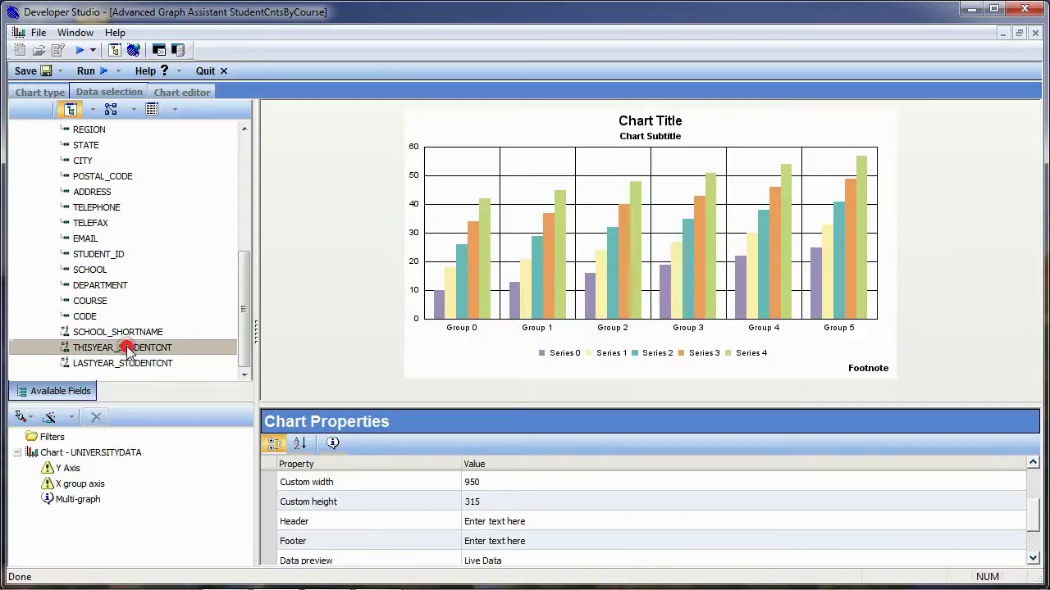
{"action": "left_click_drag", "start_coordinate": [127, 351], "coordinate": [68, 474]}
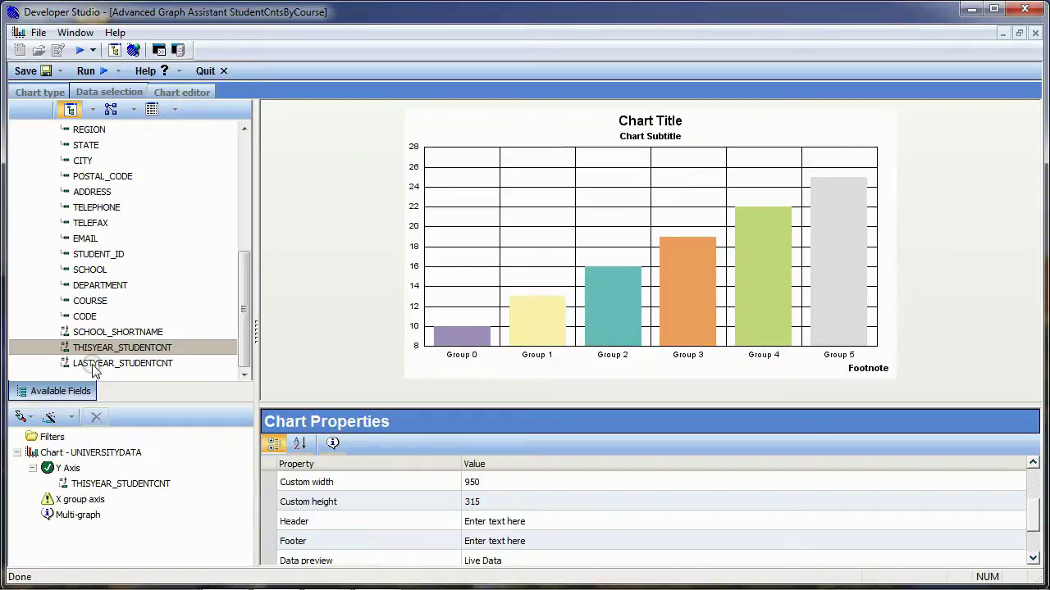
{"action": "left_click", "coordinate": [93, 369]}
{"action": "left_click_drag", "start_coordinate": [92, 369], "coordinate": [73, 472]}
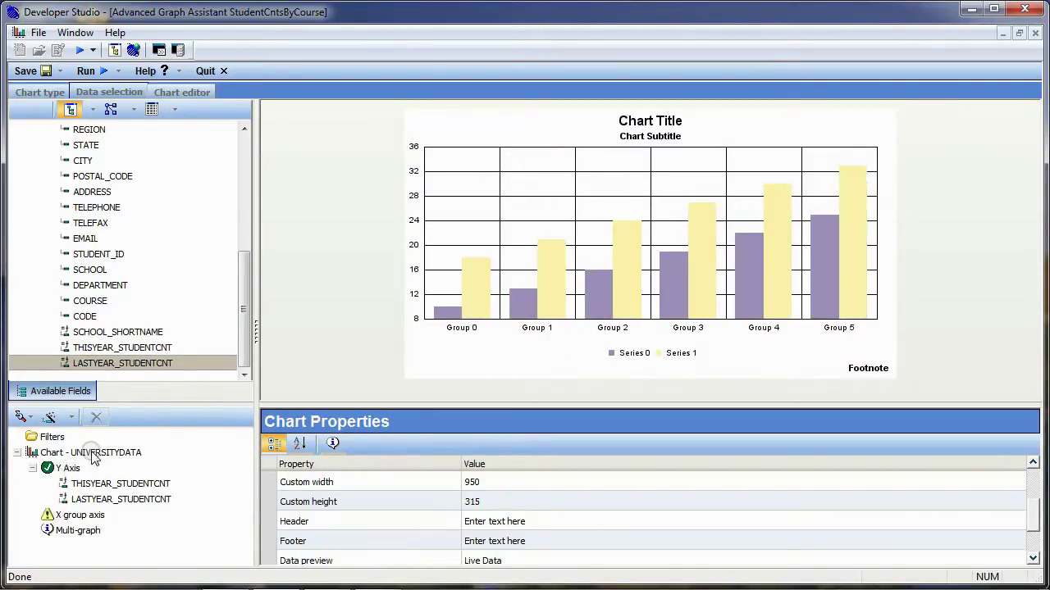
{"action": "left_click_drag", "start_coordinate": [94, 303], "coordinate": [79, 521]}
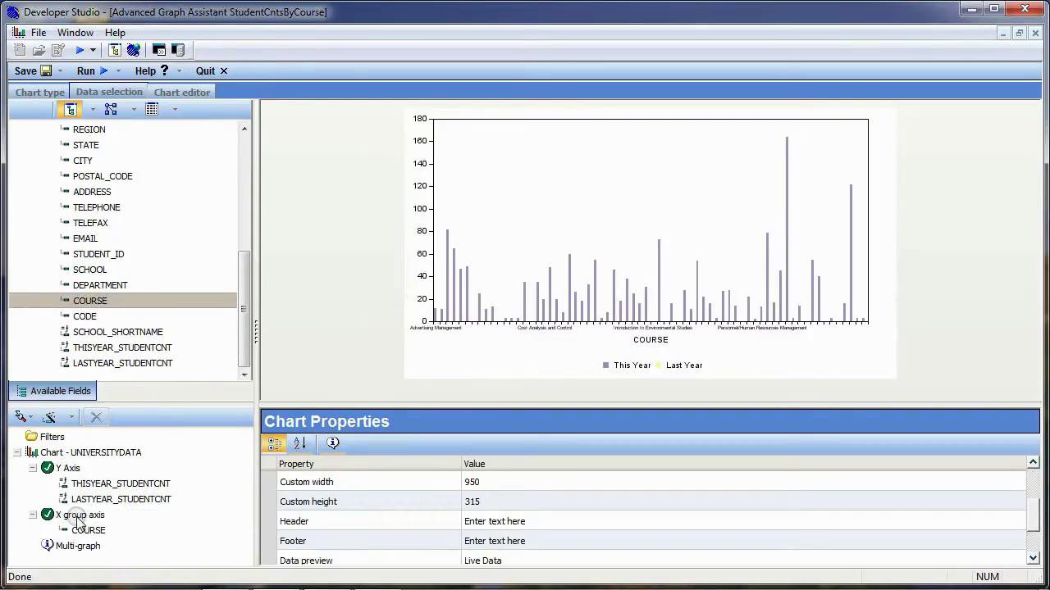
Step: Add a WHERE filter requiring SCHOOL_SHORTNAME to equal a parameter named SCHOOL_SHORTNAME
{"action": "left_click", "coordinate": [52, 437]}
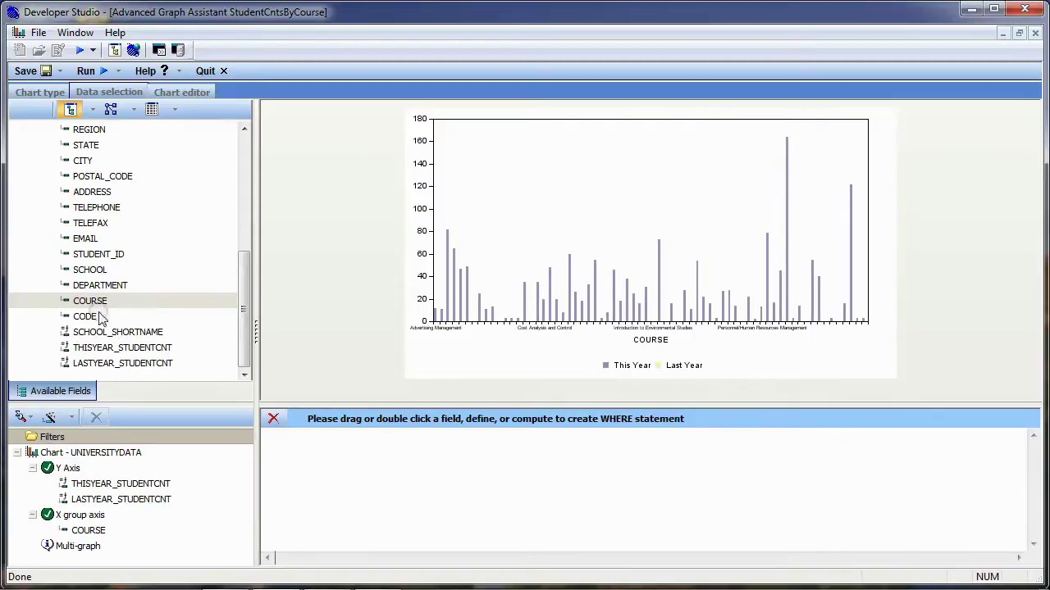
{"action": "left_click_drag", "start_coordinate": [105, 332], "coordinate": [367, 447]}
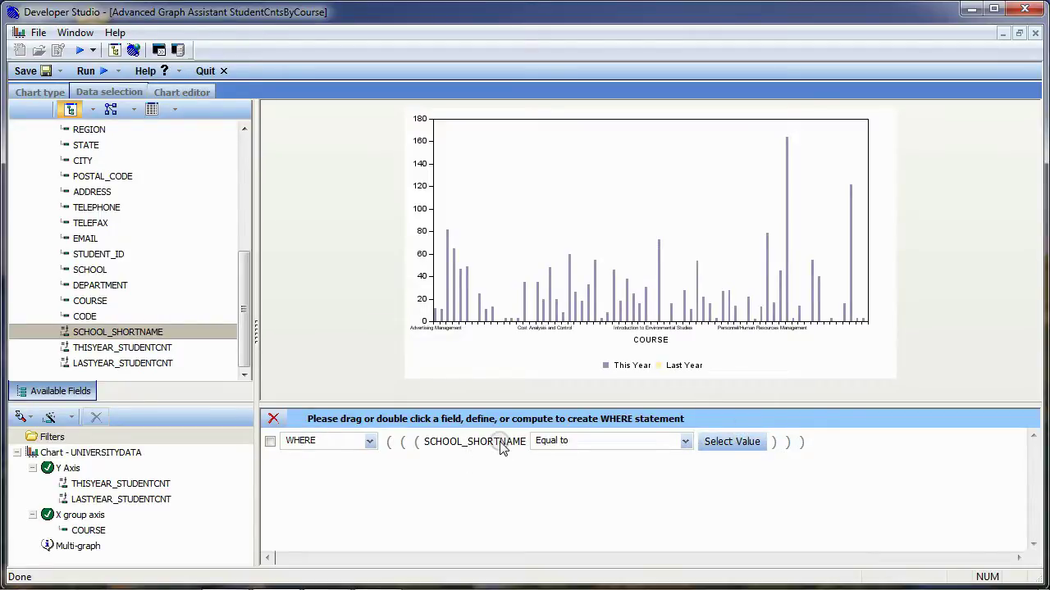
{"action": "left_click", "coordinate": [728, 447]}
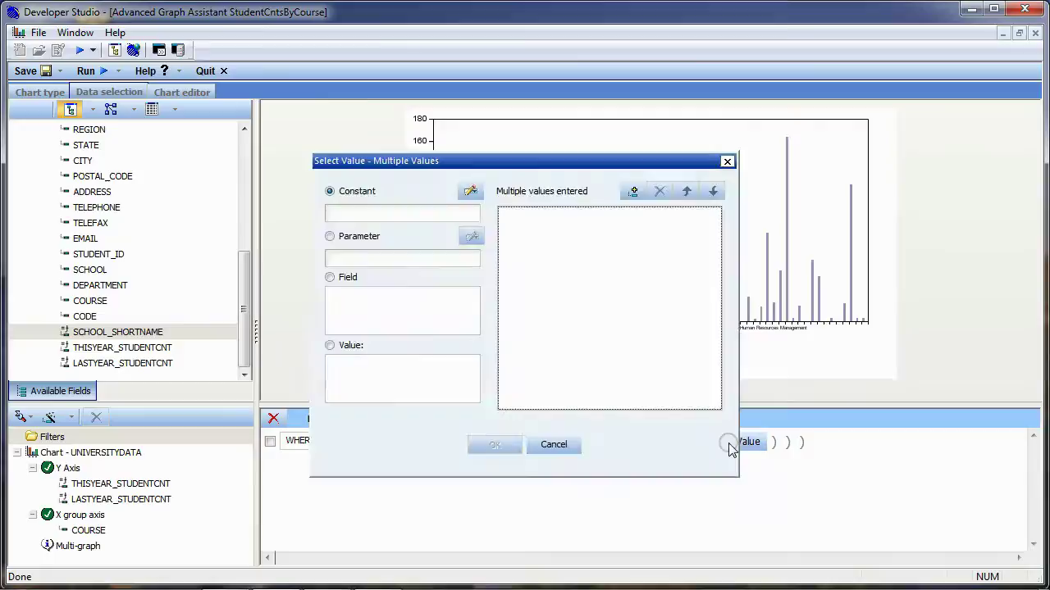
{"action": "left_click", "coordinate": [330, 236]}
{"action": "left_click", "coordinate": [359, 259]}
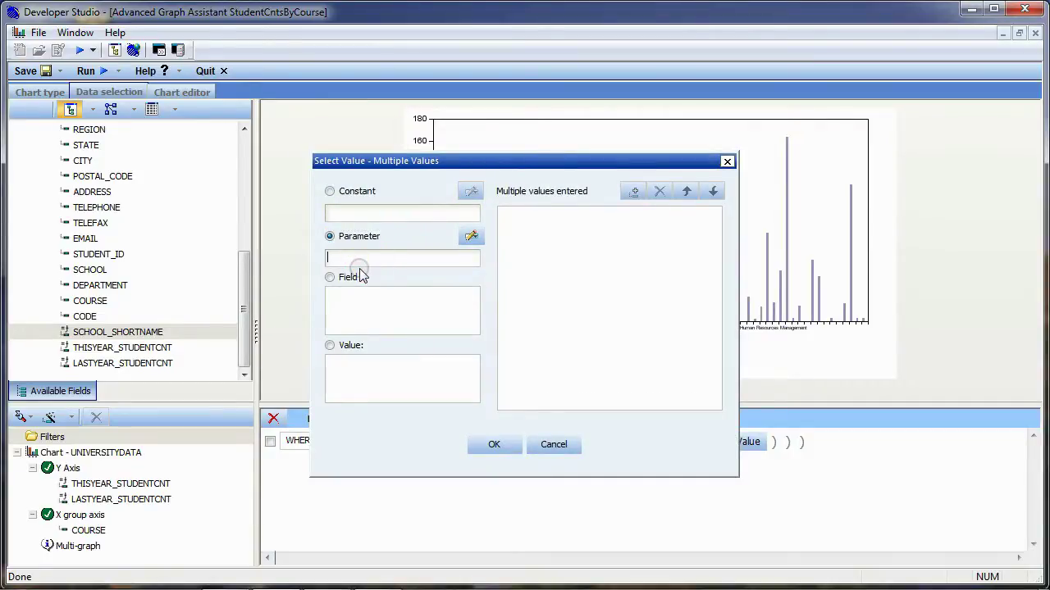
{"action": "type", "text": "SCHOOL_SHORTNAME"}
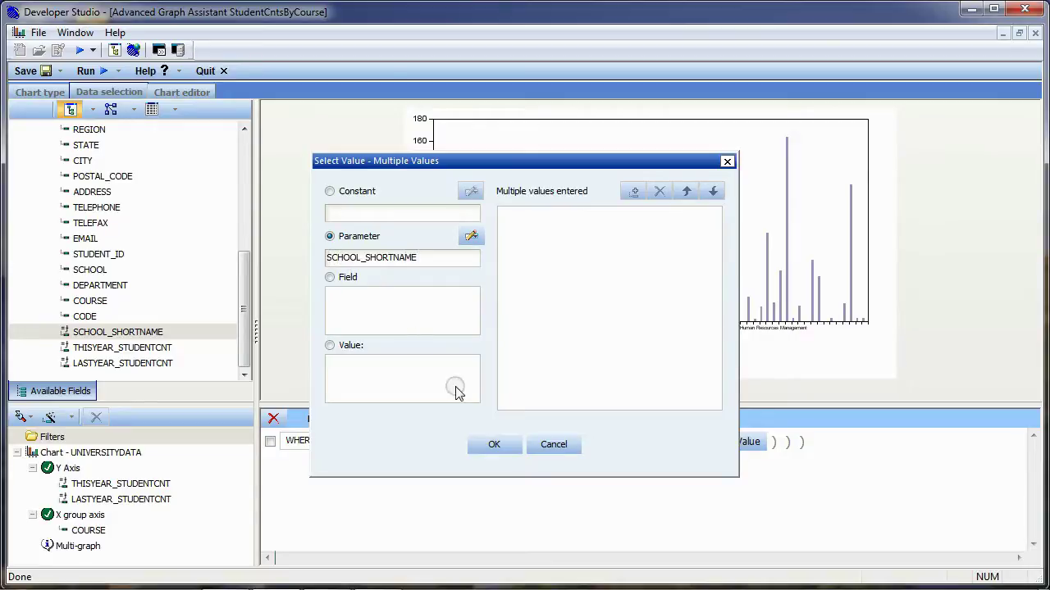
{"action": "left_click", "coordinate": [496, 445]}
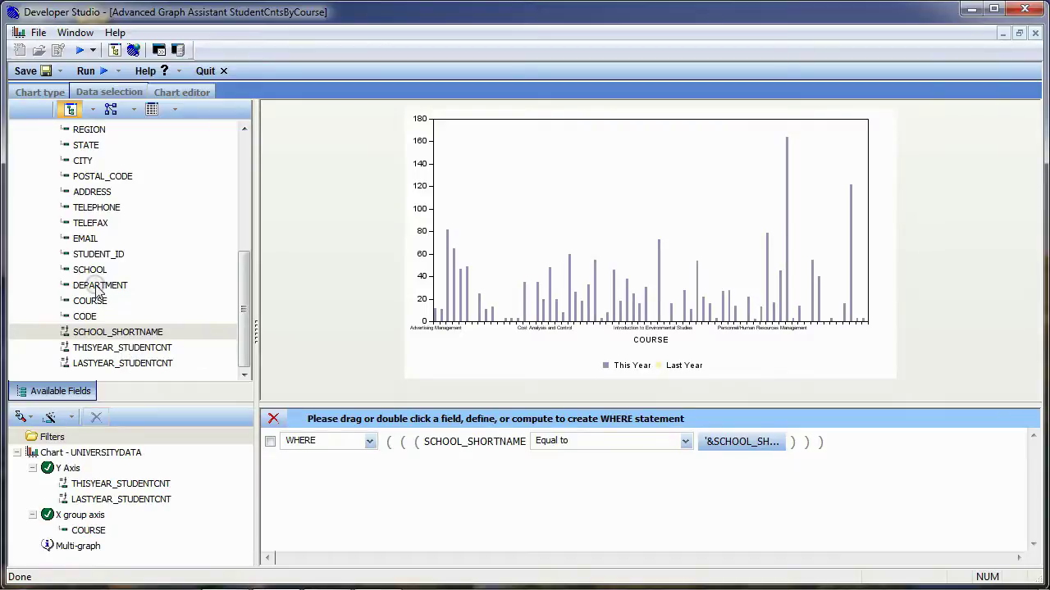
Step: Add a second, separate WHERE filter requiring DEPARTMENT to equal a parameter named DEPARTMENT
{"action": "mouse_move", "coordinate": [96, 288]}
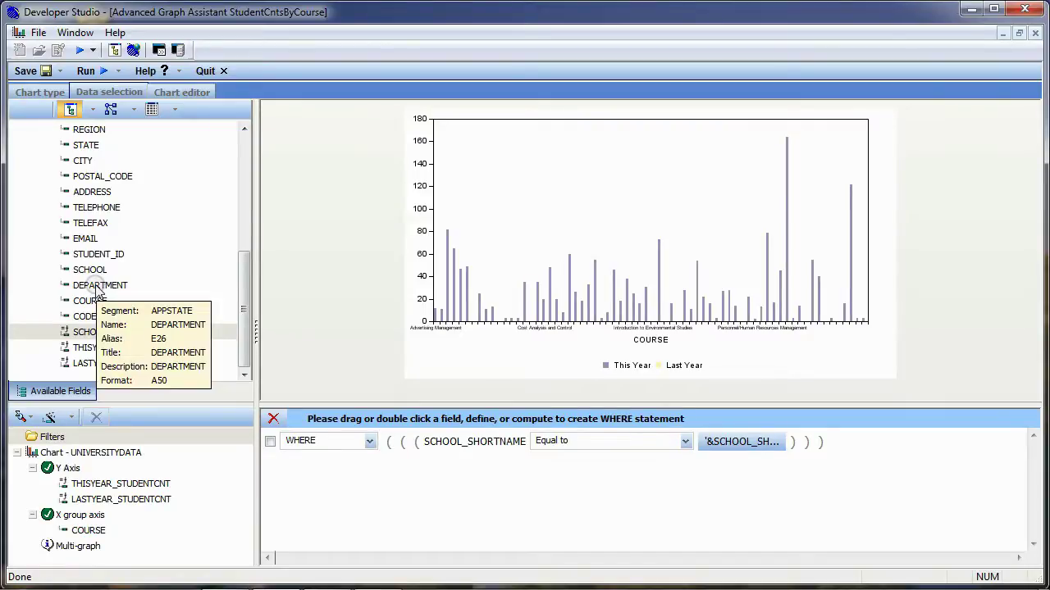
{"action": "left_click_drag", "start_coordinate": [96, 287], "coordinate": [314, 471]}
{"action": "left_click", "coordinate": [369, 467]}
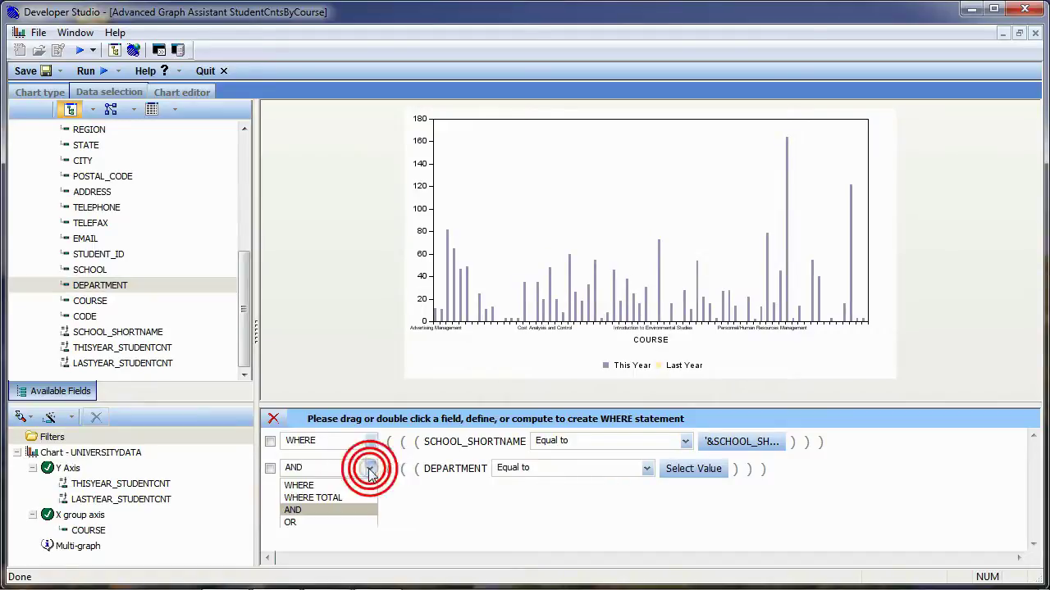
{"action": "left_click", "coordinate": [312, 489]}
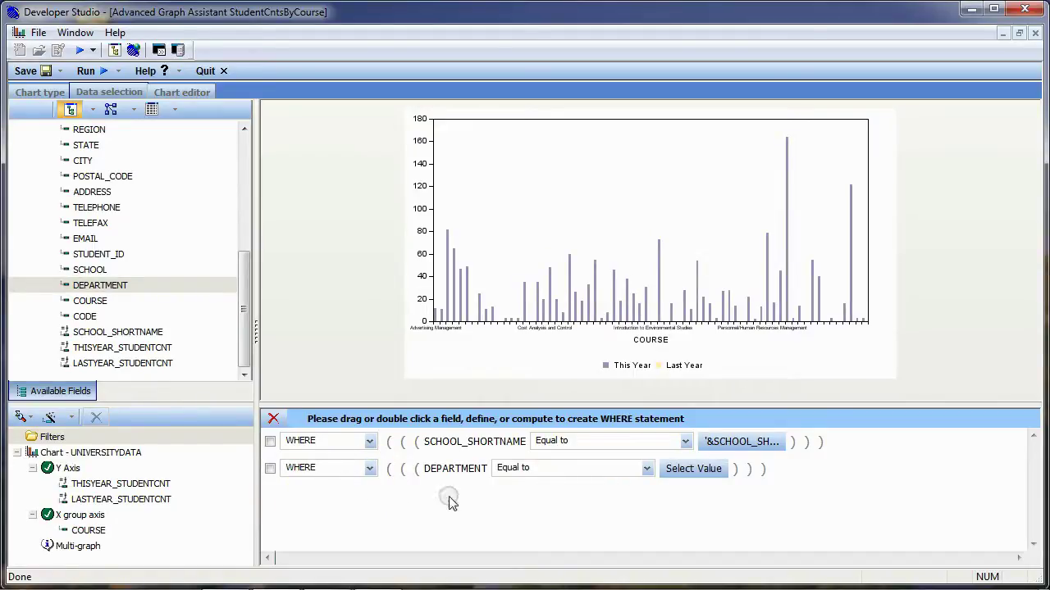
{"action": "left_click", "coordinate": [696, 471]}
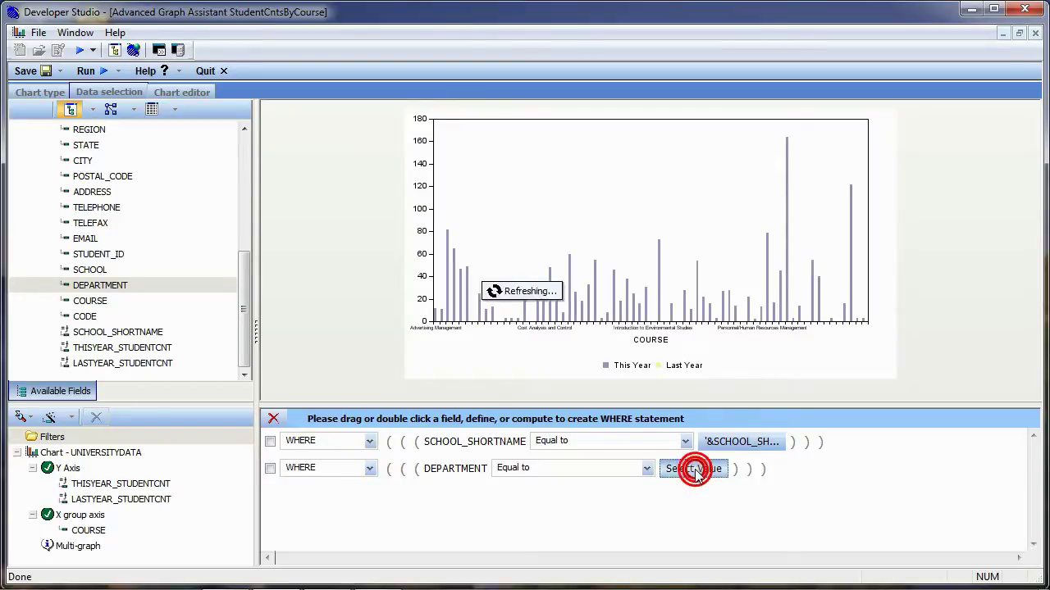
{"action": "left_click", "coordinate": [330, 237]}
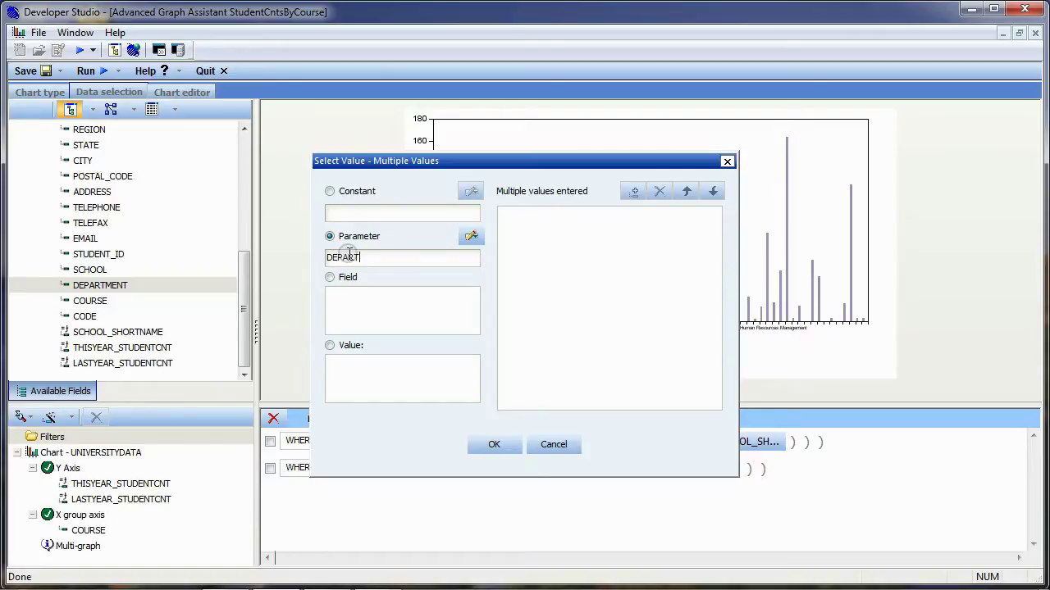
{"action": "left_click", "coordinate": [495, 443]}
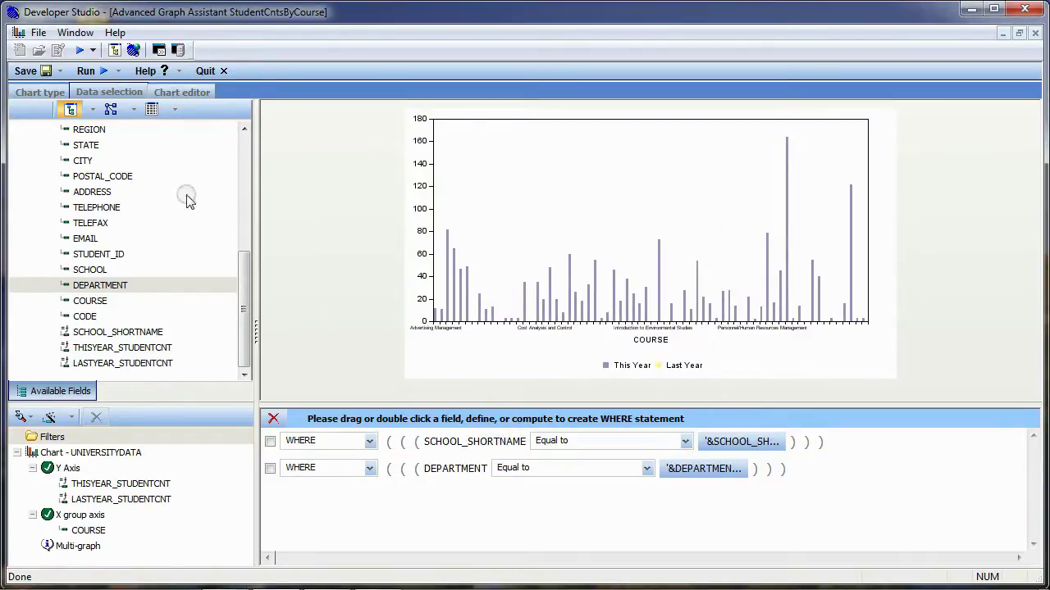
Step: In the chart editor, set the chart's background color to black, rgb(0,0,0)
{"action": "left_click", "coordinate": [162, 96]}
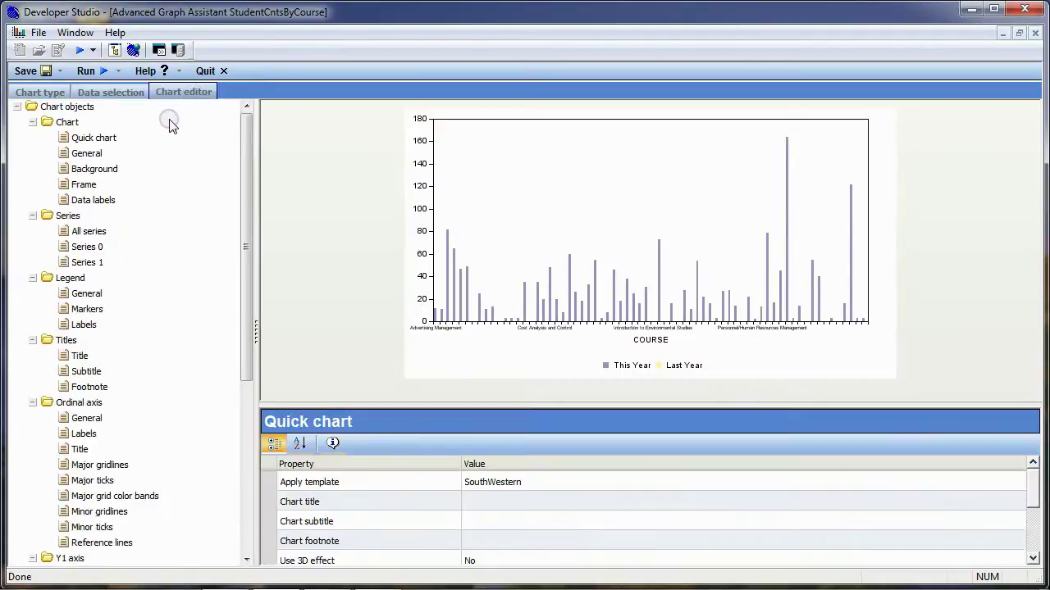
{"action": "left_click", "coordinate": [88, 169]}
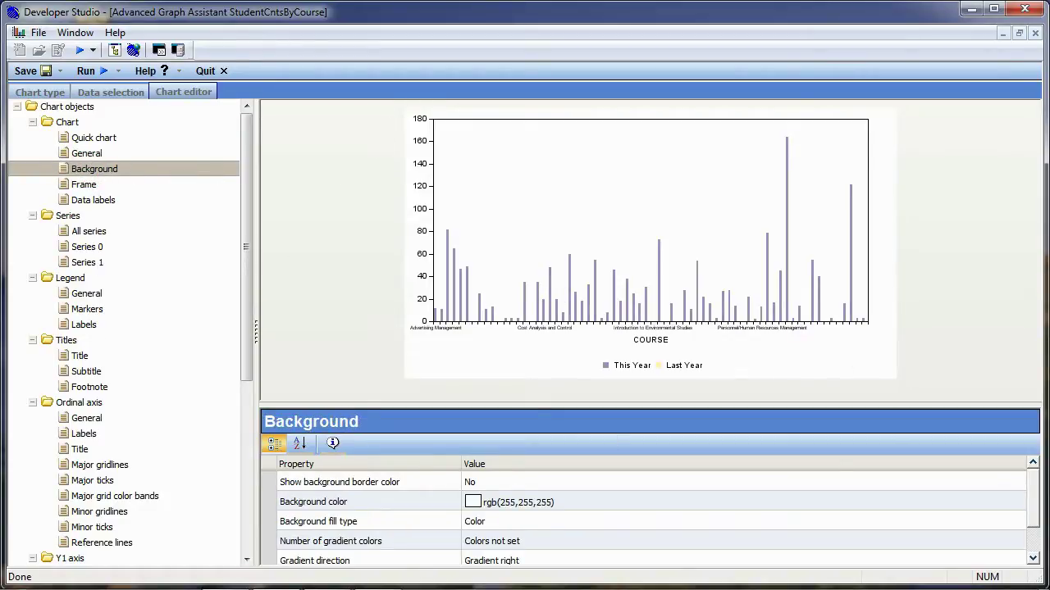
{"action": "left_click", "coordinate": [473, 503]}
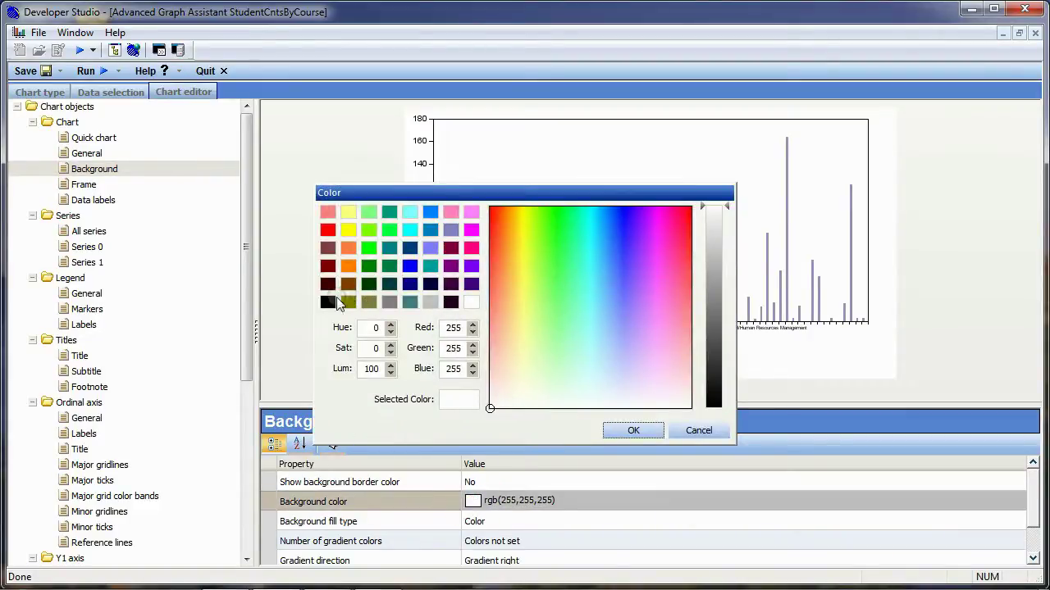
{"action": "left_click", "coordinate": [327, 302]}
{"action": "left_click", "coordinate": [634, 432]}
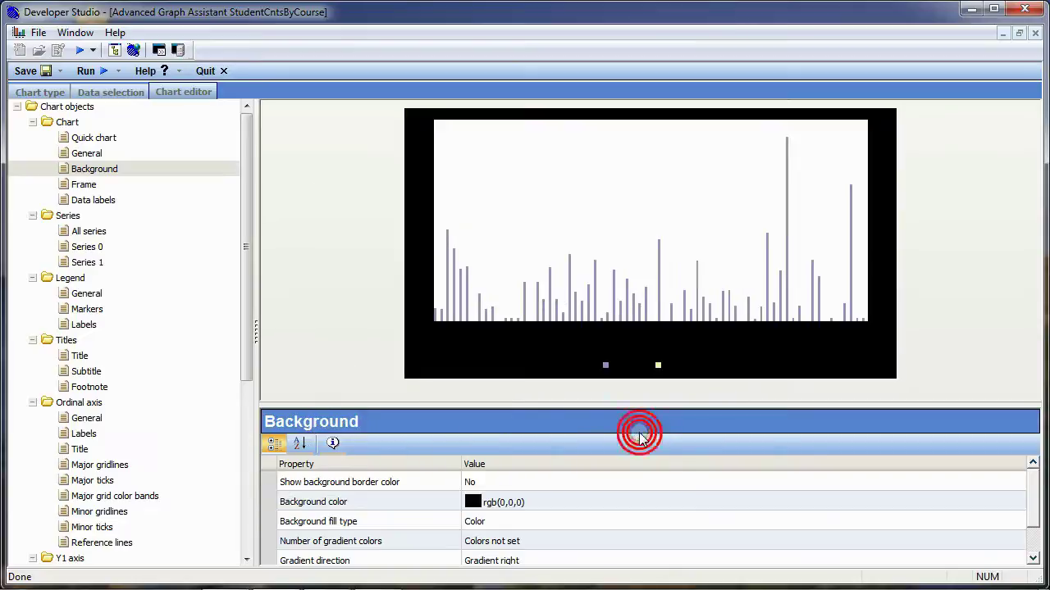
Step: Set the chart frame's color to black, rgb(0,0,0), to match the background
{"action": "left_click", "coordinate": [85, 187]}
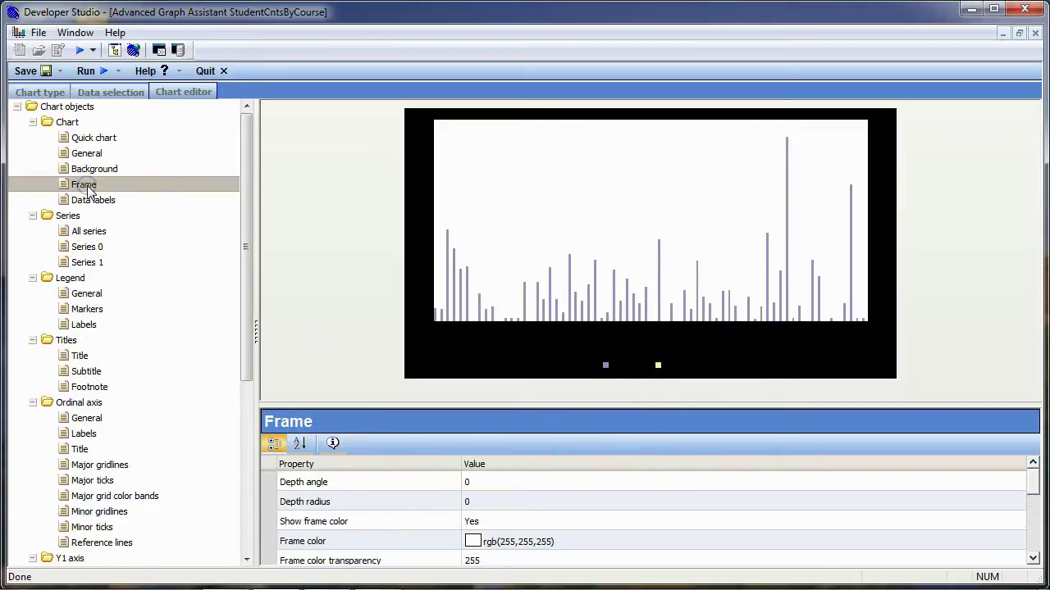
{"action": "left_click", "coordinate": [474, 542]}
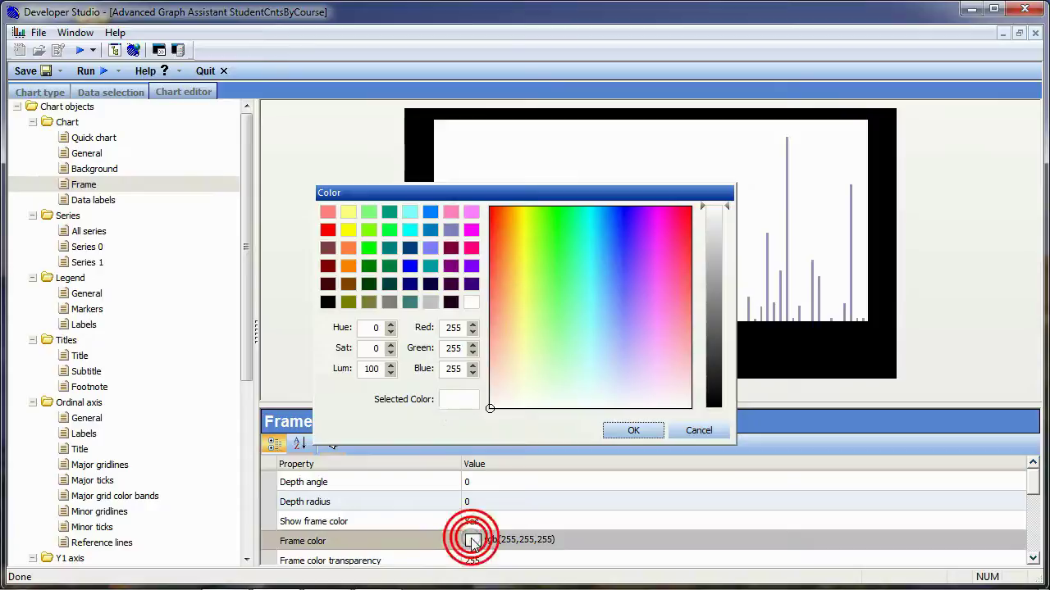
{"action": "left_click", "coordinate": [328, 301]}
{"action": "left_click", "coordinate": [631, 432]}
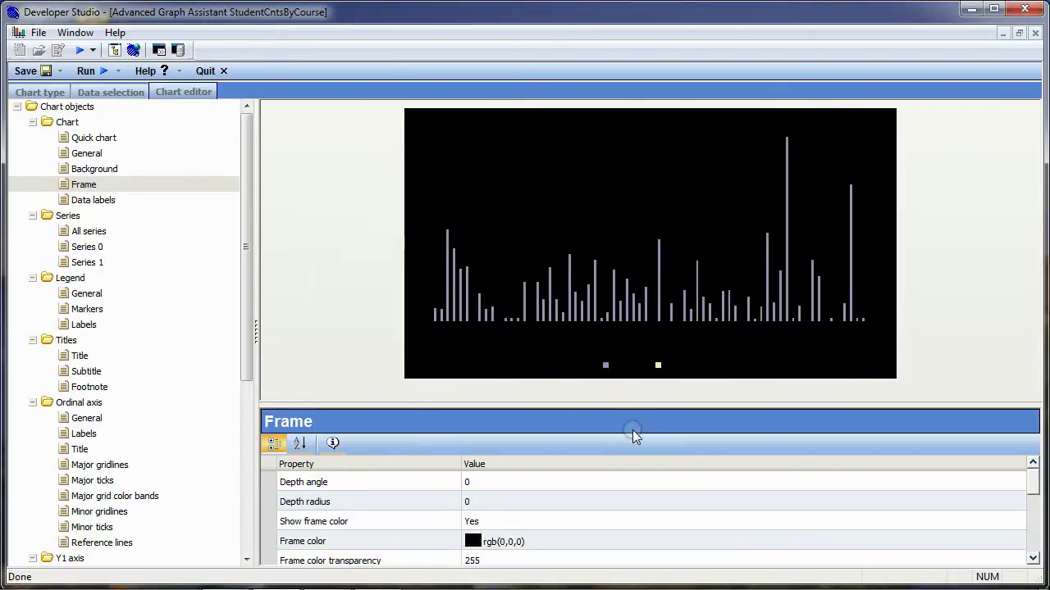
Step: Change the fill type of Series 0 from a plain color to Gradient
{"action": "left_click", "coordinate": [88, 246]}
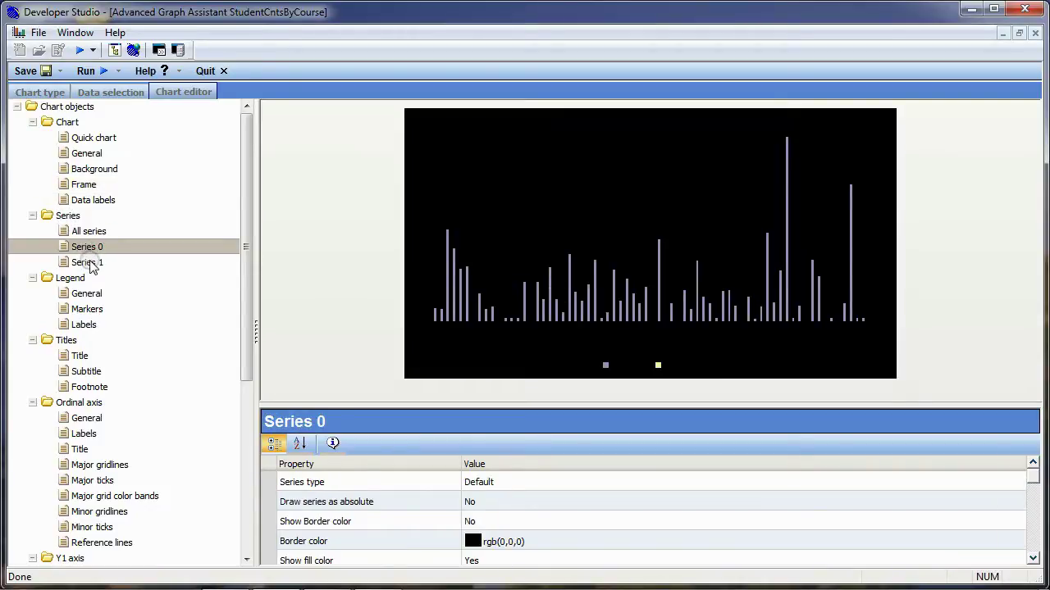
{"action": "left_click", "coordinate": [92, 264]}
{"action": "left_click", "coordinate": [86, 247]}
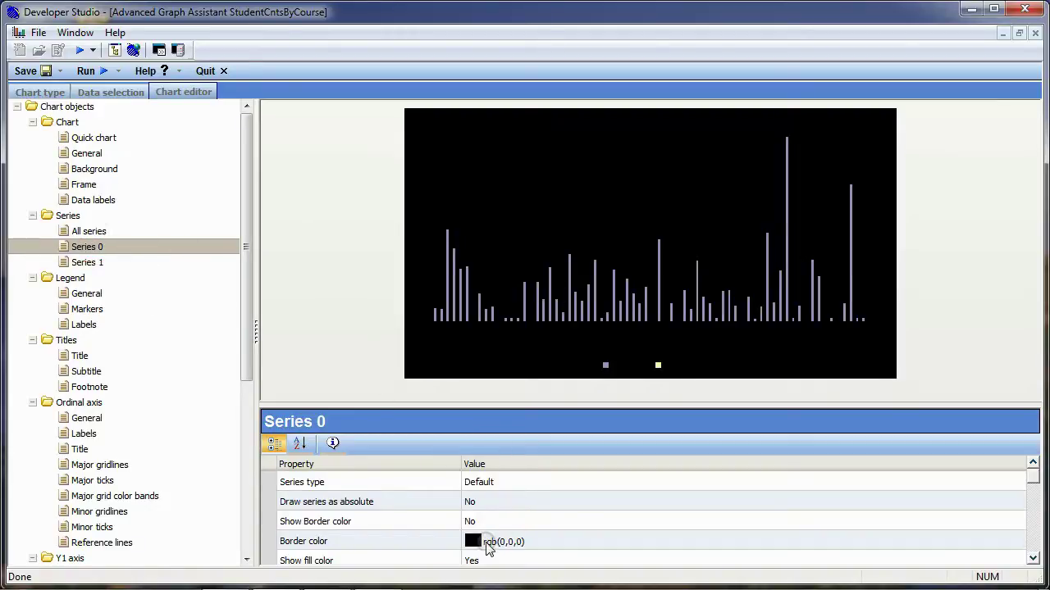
{"action": "left_click", "coordinate": [1033, 559]}
{"action": "left_click", "coordinate": [1032, 558]}
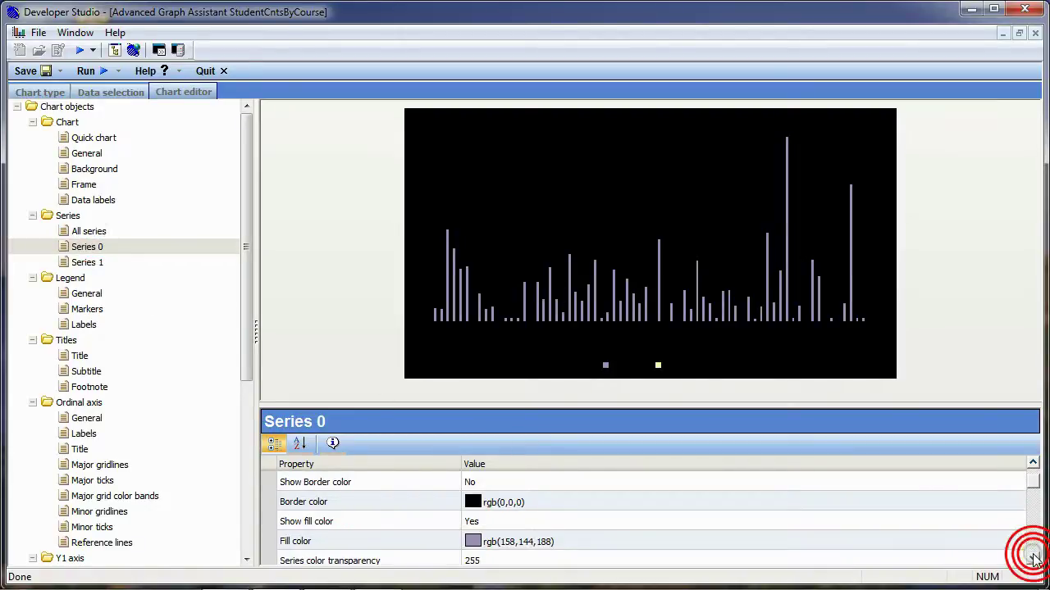
{"action": "left_click", "coordinate": [1033, 559]}
{"action": "left_click", "coordinate": [1032, 559]}
{"action": "left_click", "coordinate": [1032, 558]}
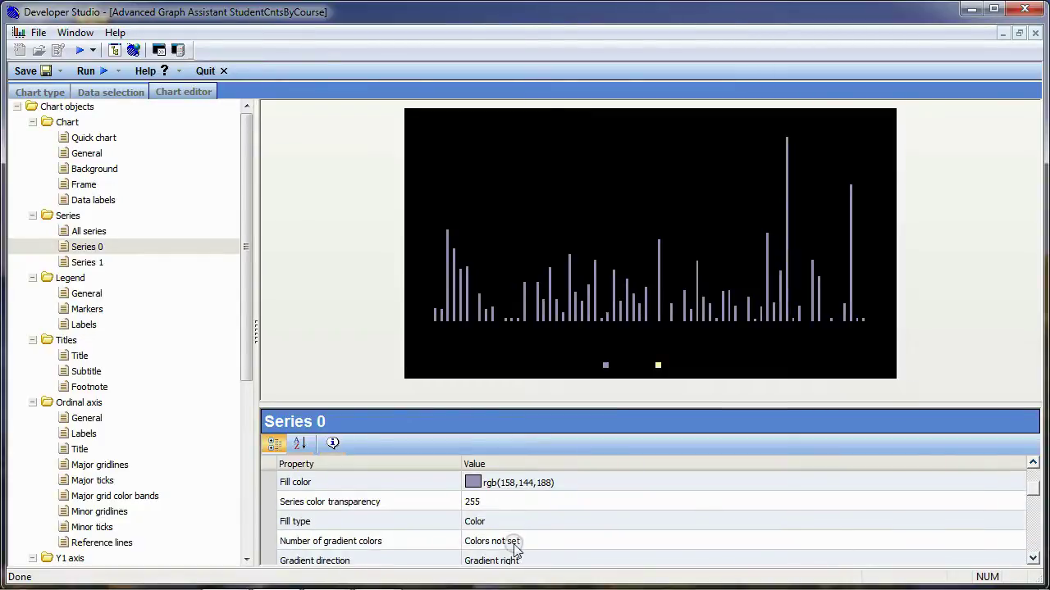
{"action": "left_click", "coordinate": [489, 521]}
{"action": "left_click", "coordinate": [496, 522]}
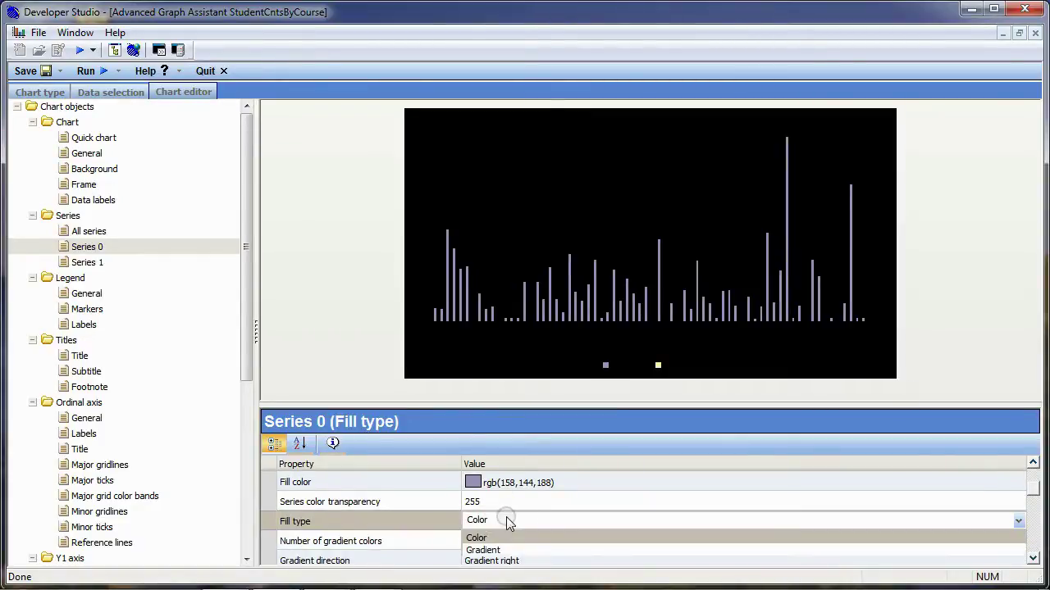
{"action": "left_click", "coordinate": [498, 551]}
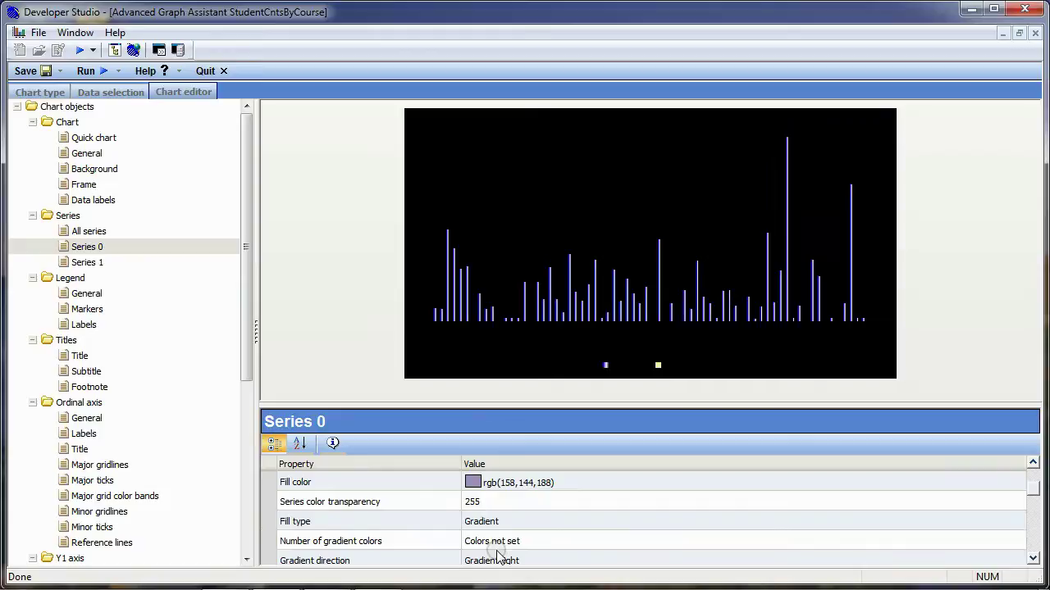
Step: Give Series 0 a two color gradient with its direction set to Gradient down
{"action": "left_click", "coordinate": [502, 542]}
{"action": "left_click", "coordinate": [514, 542]}
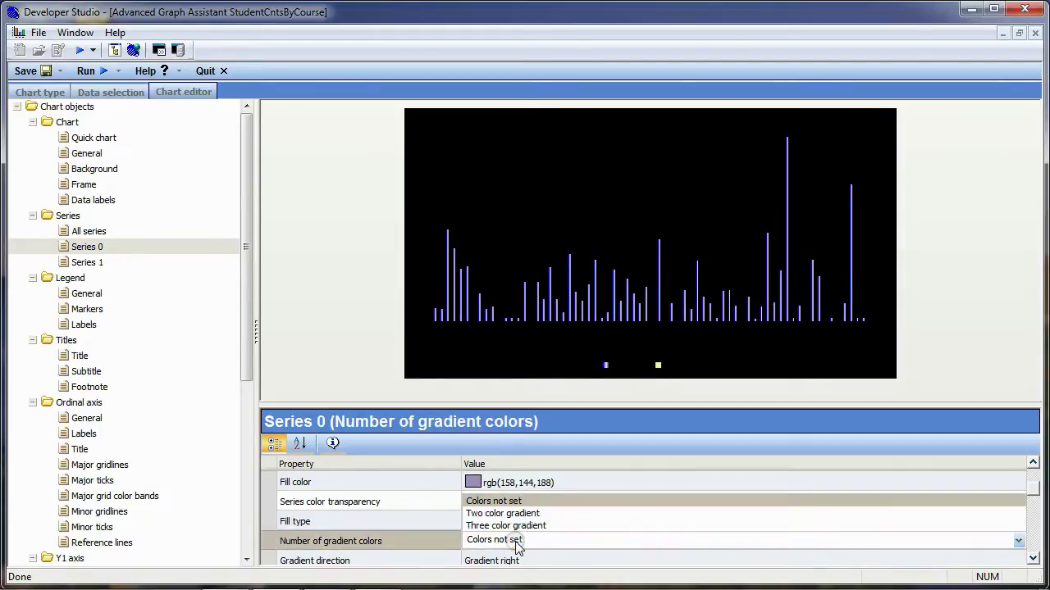
{"action": "left_click", "coordinate": [506, 514]}
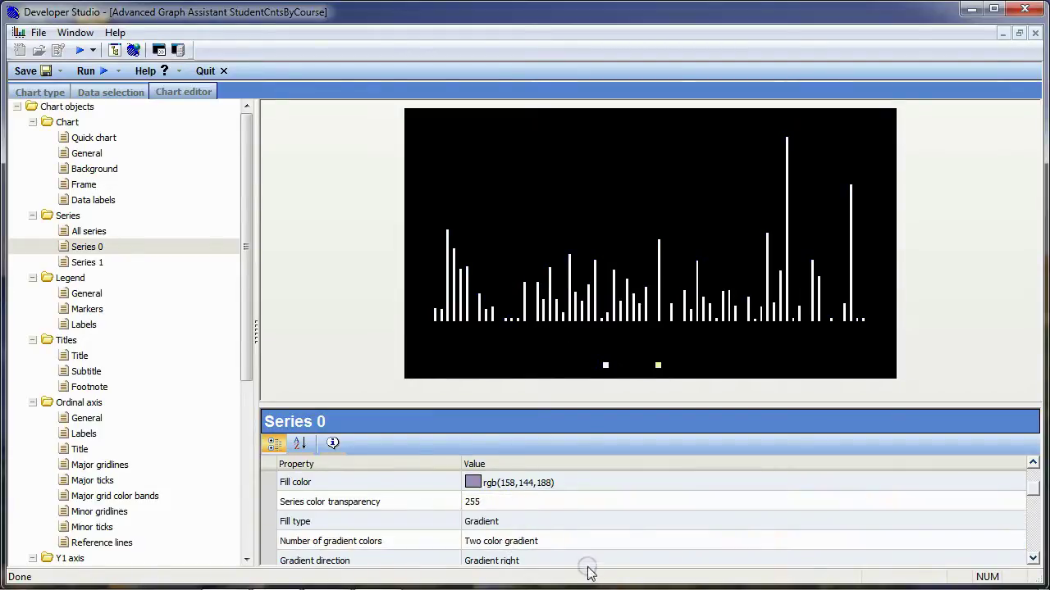
{"action": "left_click", "coordinate": [536, 560]}
{"action": "left_click", "coordinate": [537, 560]}
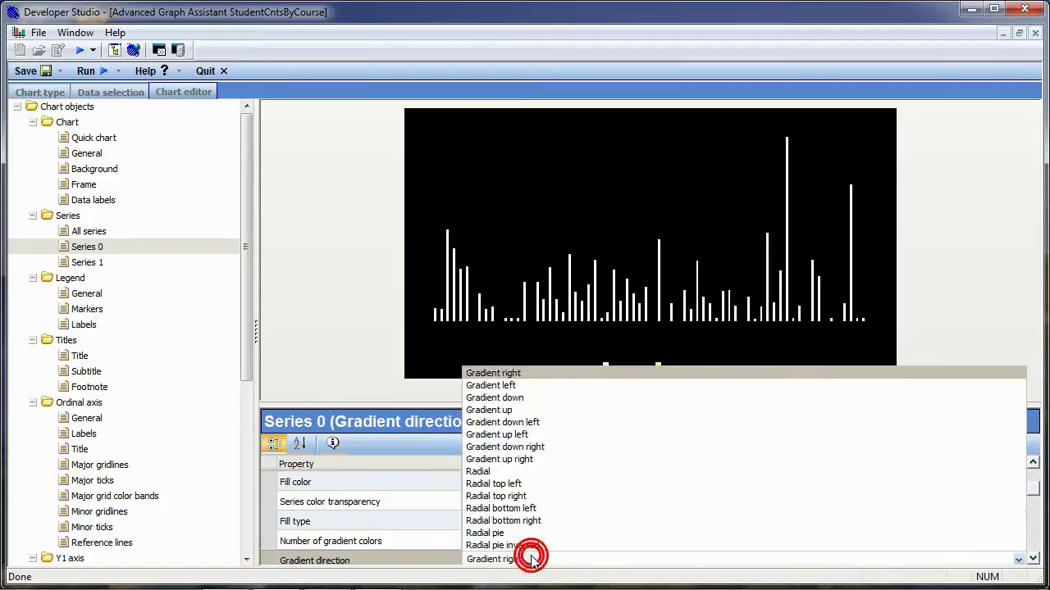
{"action": "left_click", "coordinate": [511, 399]}
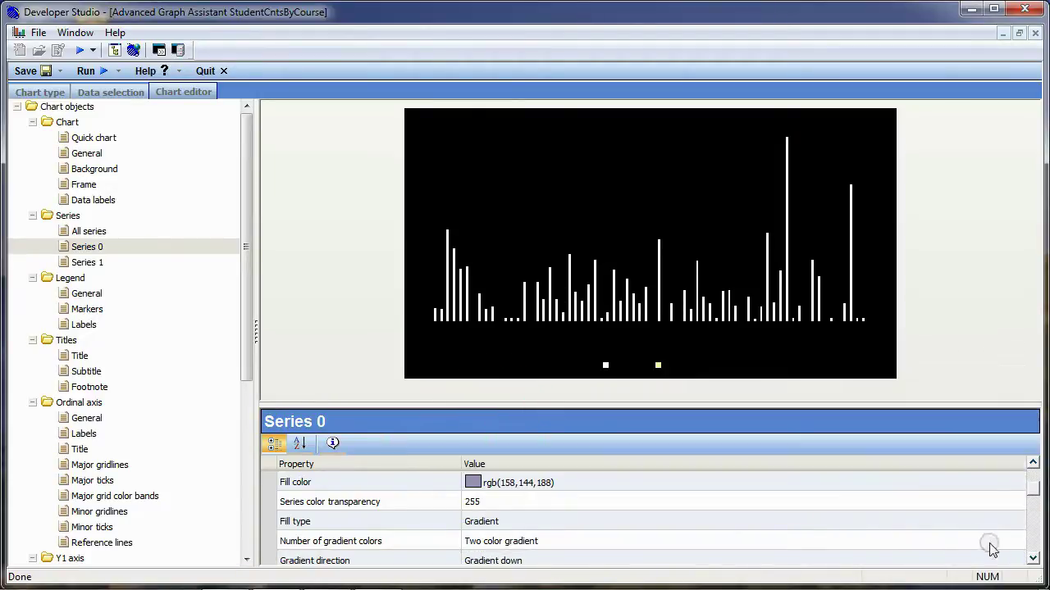
Step: Set gradient color A of Series 0 to blue, rgb(0,0,255)
{"action": "left_click", "coordinate": [1032, 558]}
{"action": "left_click", "coordinate": [1032, 558]}
{"action": "left_click", "coordinate": [1032, 559]}
{"action": "left_click", "coordinate": [1032, 558]}
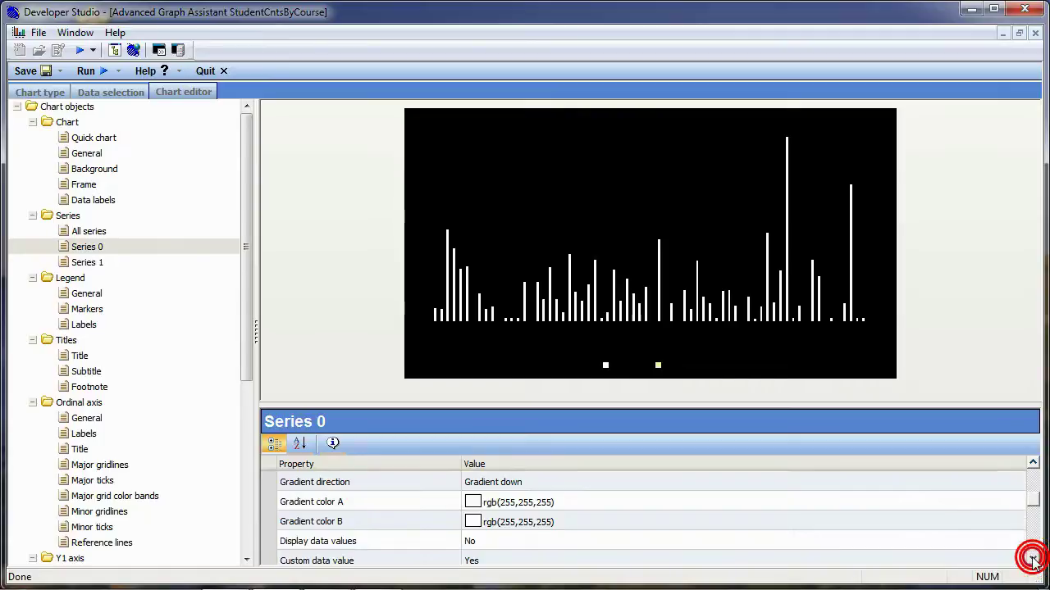
{"action": "left_click", "coordinate": [481, 505]}
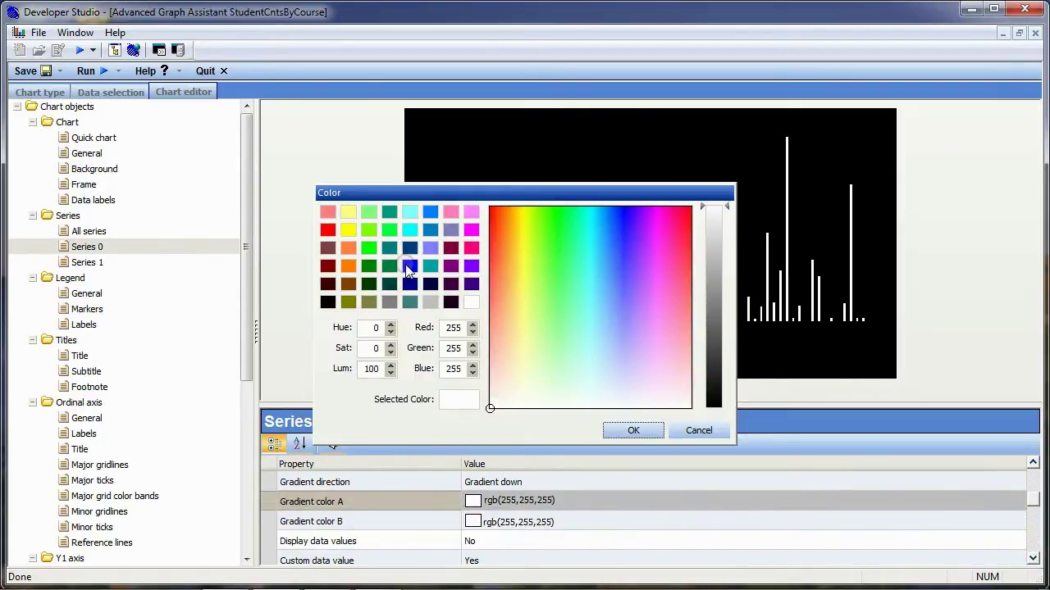
{"action": "left_click", "coordinate": [409, 265]}
{"action": "left_click", "coordinate": [629, 432]}
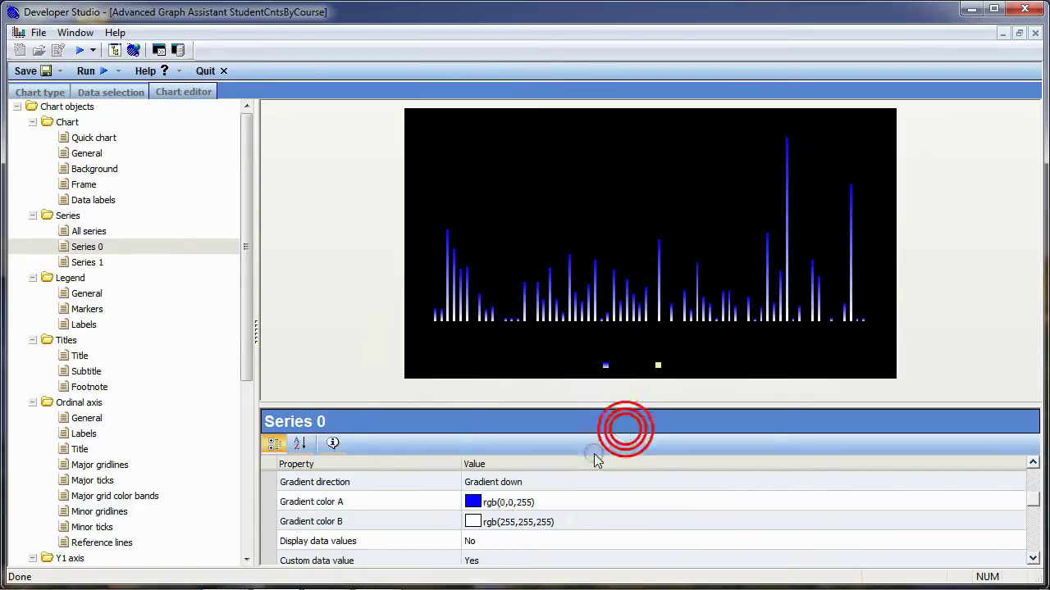
Step: Set gradient color B of Series 0 to black, rgb(0,0,0)
{"action": "left_click", "coordinate": [472, 522]}
{"action": "left_click", "coordinate": [476, 524]}
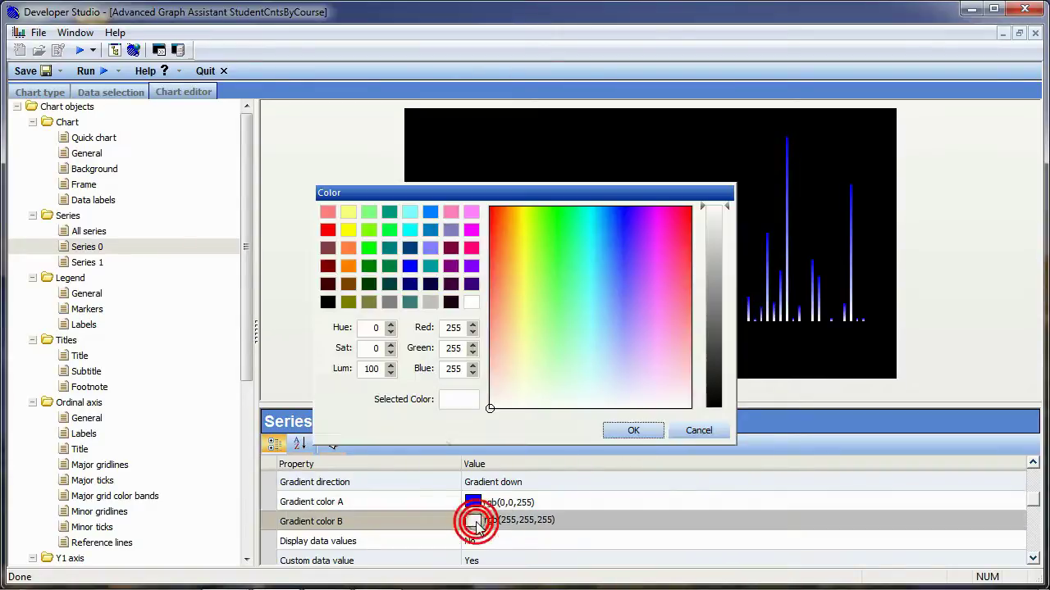
{"action": "left_click", "coordinate": [327, 302]}
{"action": "left_click", "coordinate": [633, 432]}
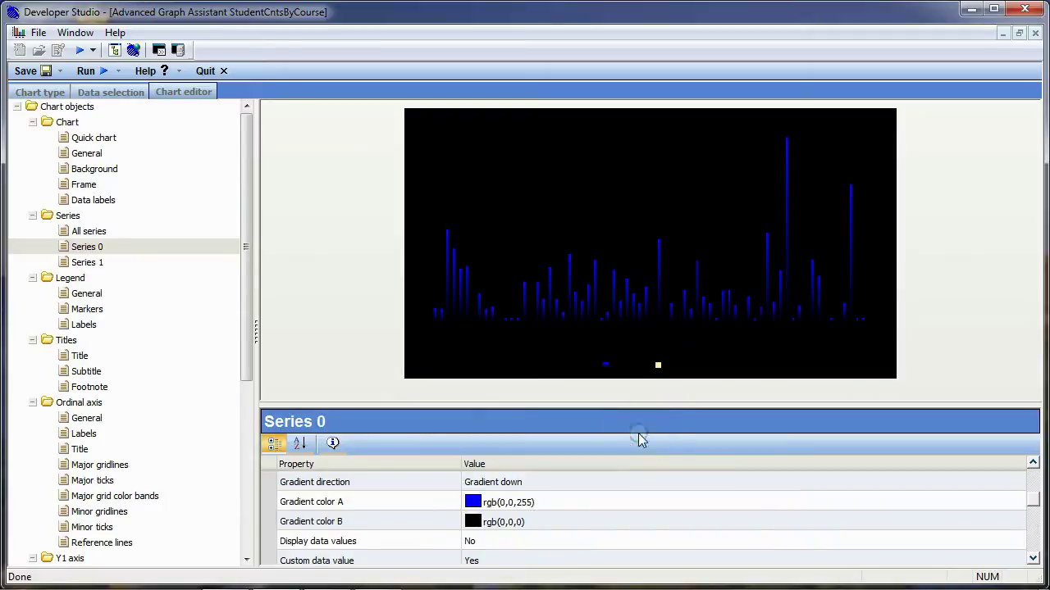
Step: Change the series type of Series 1 to Line
{"action": "left_click", "coordinate": [92, 263]}
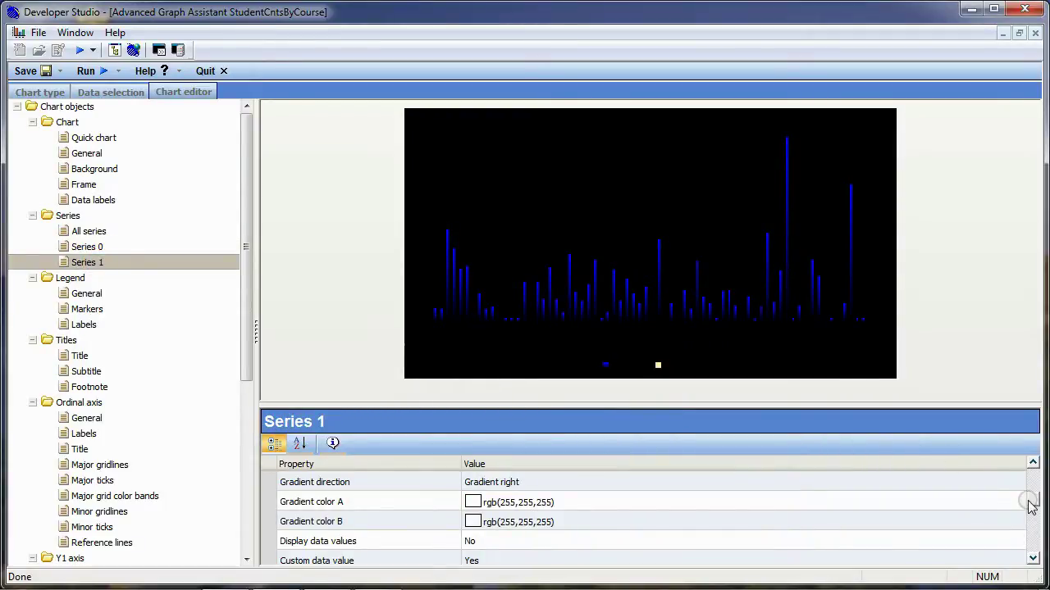
{"action": "left_click_drag", "start_coordinate": [1033, 509], "coordinate": [1035, 477]}
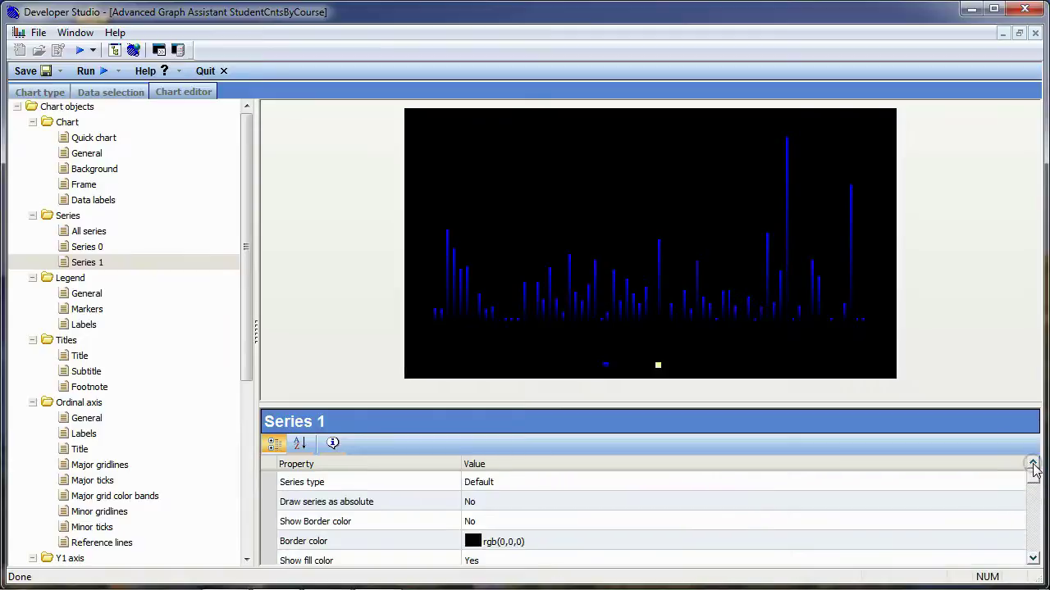
{"action": "left_click", "coordinate": [510, 482]}
{"action": "left_click", "coordinate": [511, 482]}
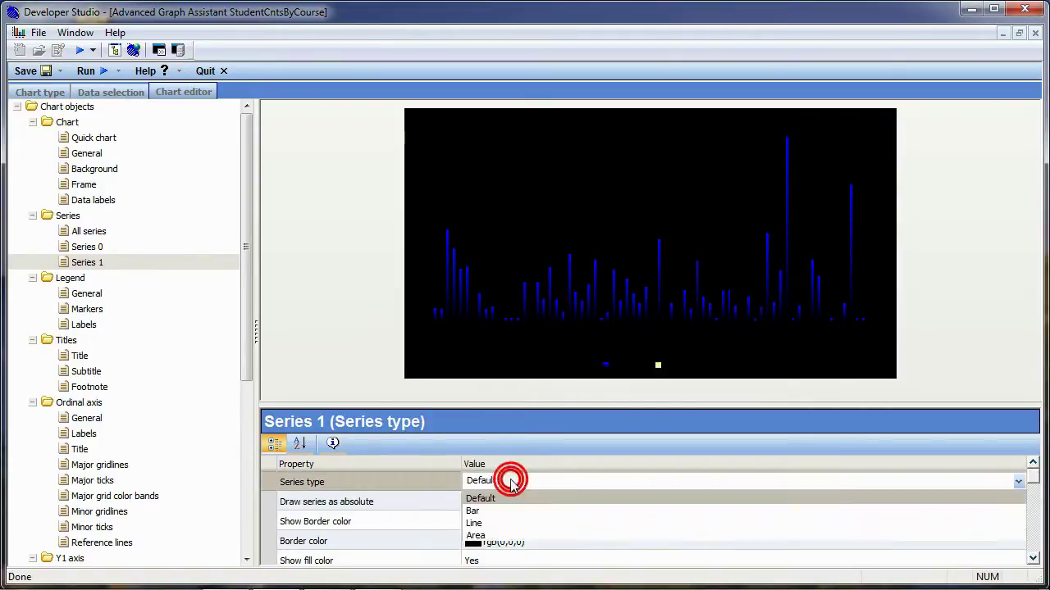
{"action": "left_click", "coordinate": [475, 524]}
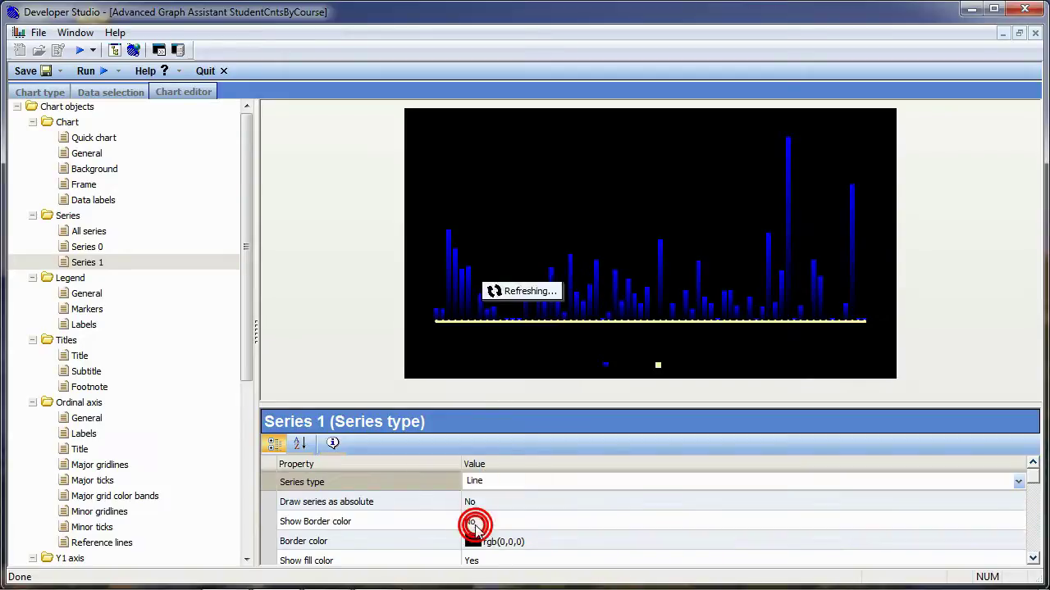
Step: Set the fill color of Series 1 to bright green, rgb(0,255,0)
{"action": "left_click", "coordinate": [1032, 558]}
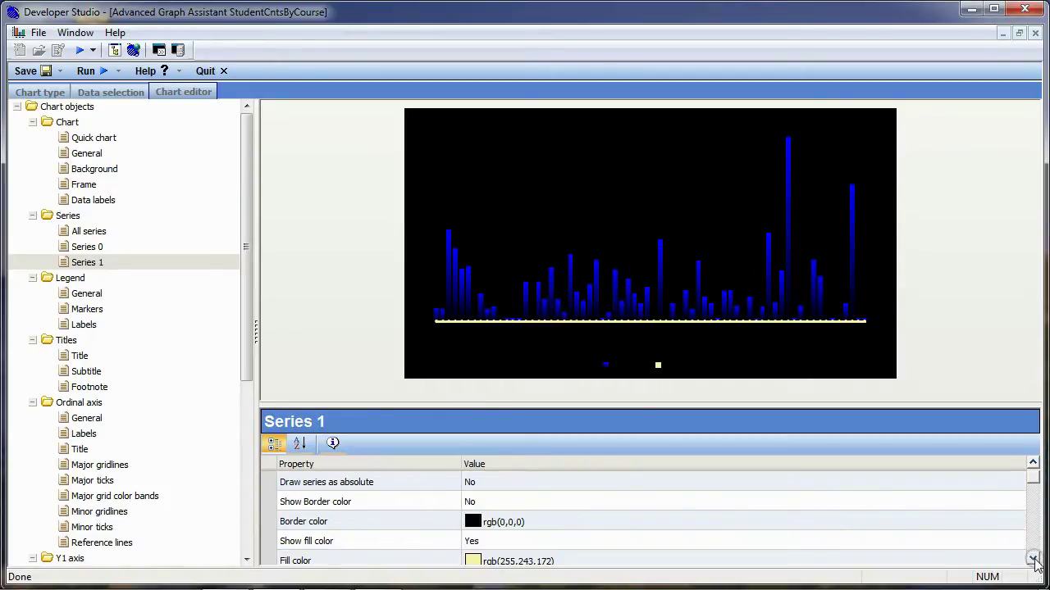
{"action": "left_click", "coordinate": [1033, 557]}
{"action": "left_click", "coordinate": [1032, 558]}
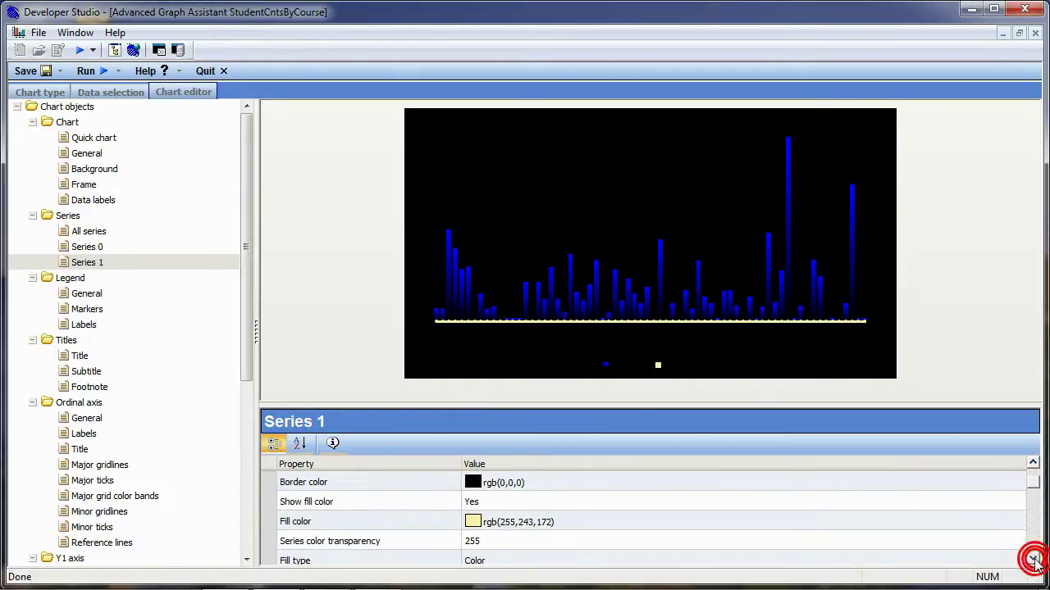
{"action": "left_click", "coordinate": [473, 524]}
{"action": "left_click", "coordinate": [473, 523]}
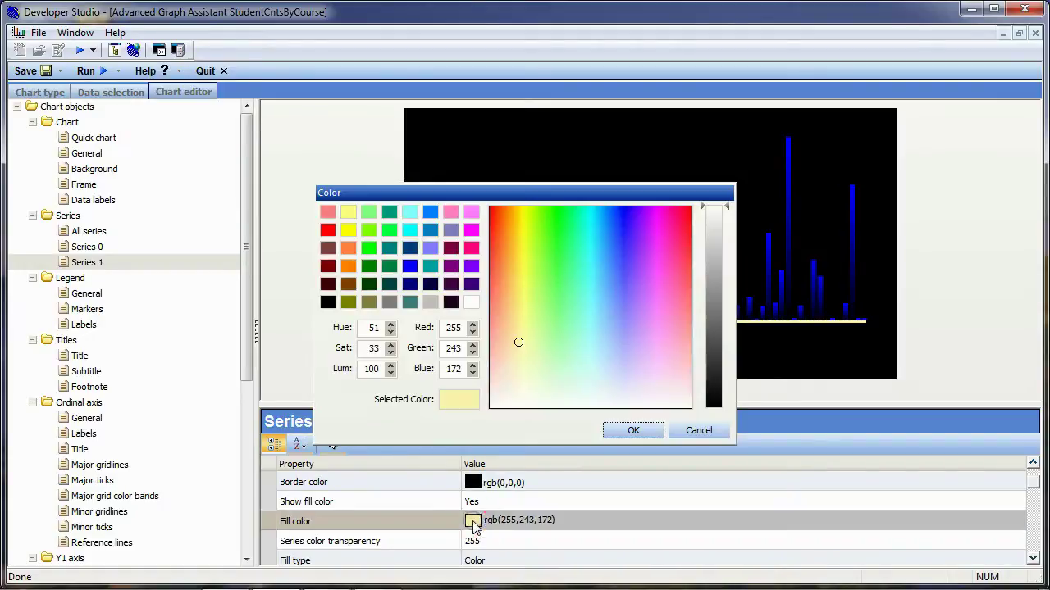
{"action": "left_click", "coordinate": [369, 250]}
{"action": "left_click", "coordinate": [633, 430]}
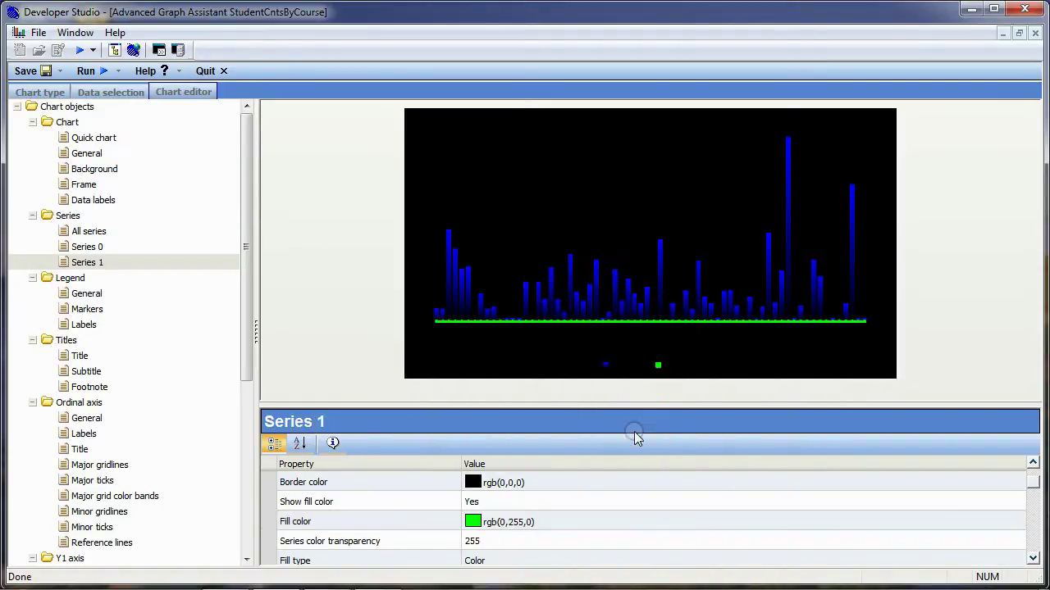
Step: Change the marker shape of Series 1 to Triangle Up
{"action": "left_click", "coordinate": [1033, 558]}
{"action": "left_click", "coordinate": [1033, 558]}
{"action": "left_click", "coordinate": [1034, 558]}
{"action": "left_click", "coordinate": [1034, 557]}
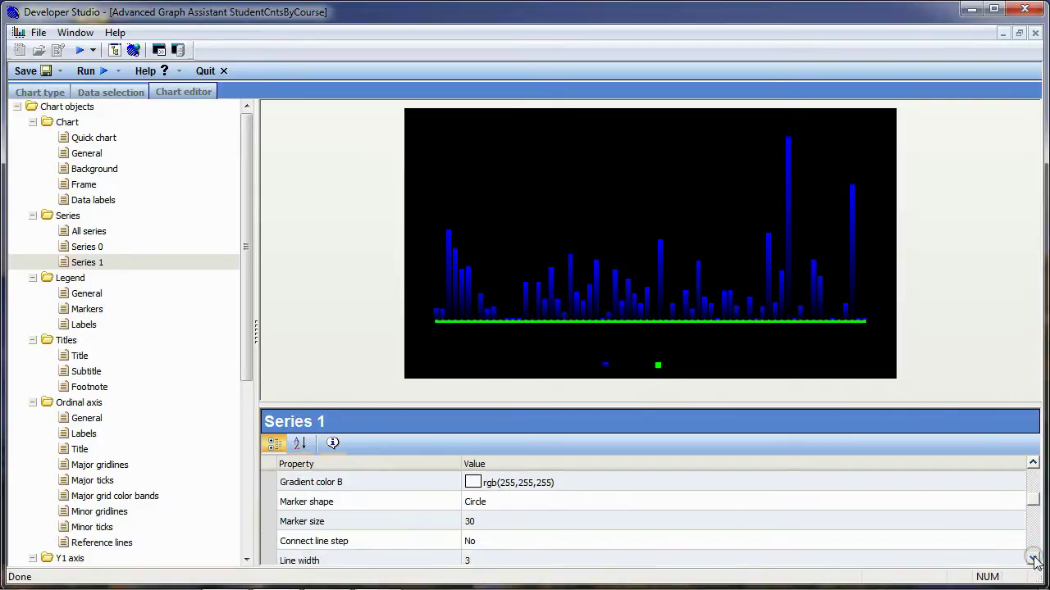
{"action": "left_click", "coordinate": [491, 501]}
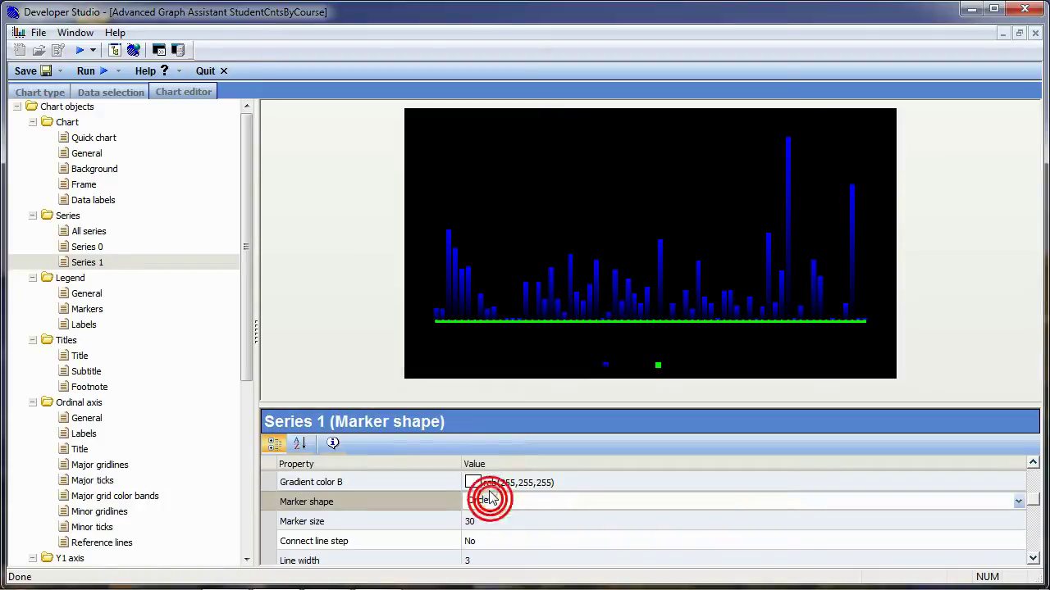
{"action": "left_click", "coordinate": [495, 485]}
{"action": "left_click", "coordinate": [510, 502]}
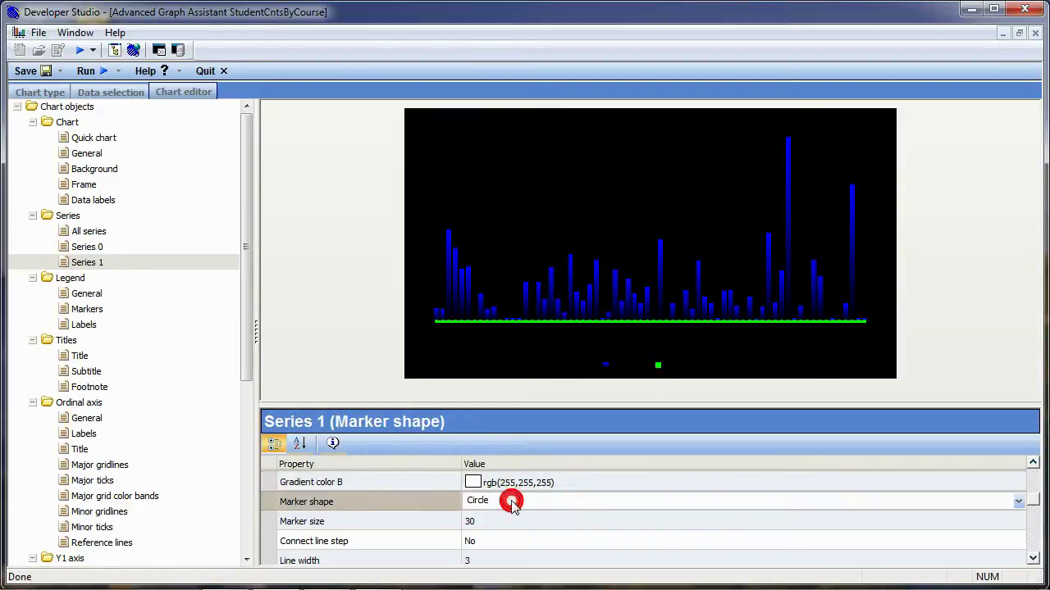
{"action": "left_click", "coordinate": [1018, 501]}
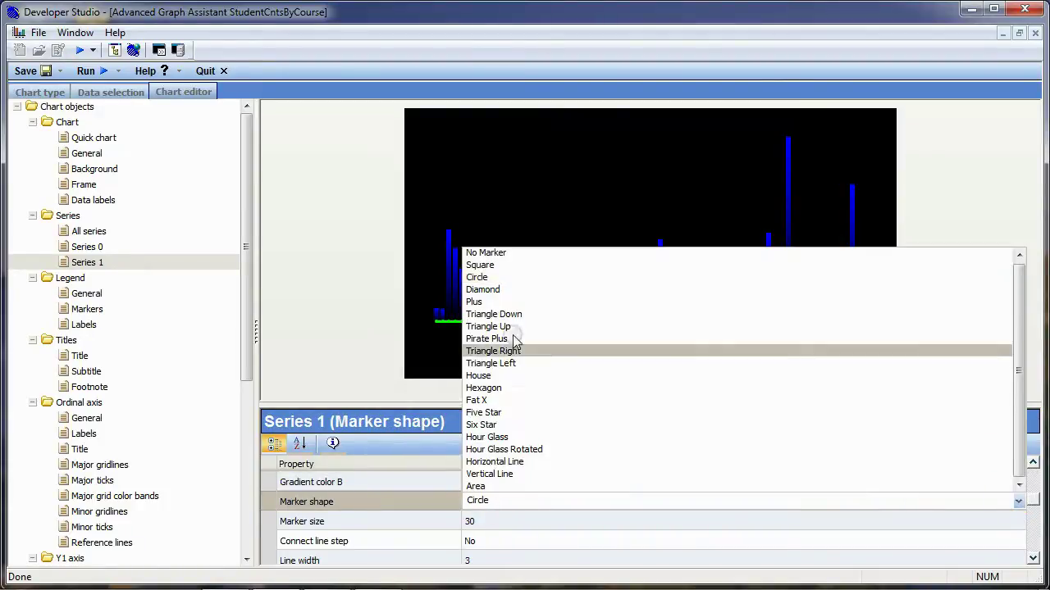
{"action": "left_click", "coordinate": [497, 328]}
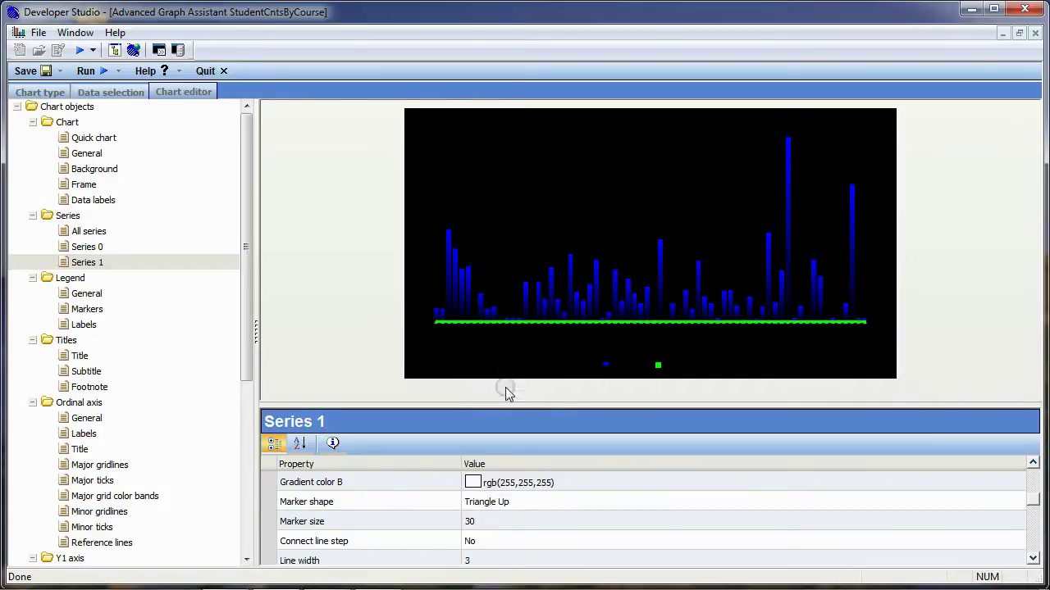
Step: Set the line width of Series 1 to 0
{"action": "left_click", "coordinate": [486, 558]}
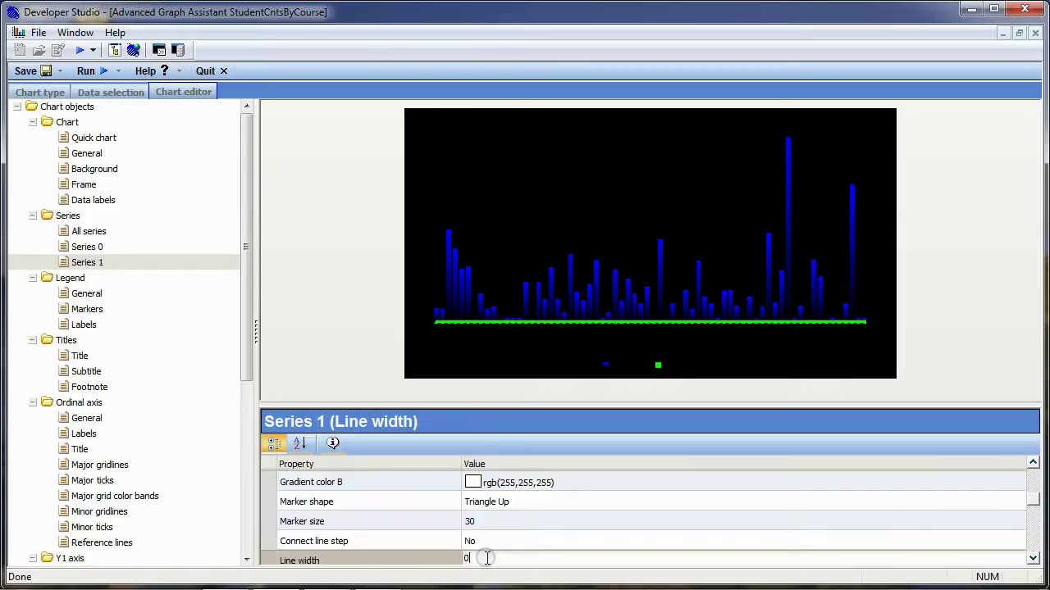
{"action": "type", "text": "0"}
{"action": "key", "text": "Return"}
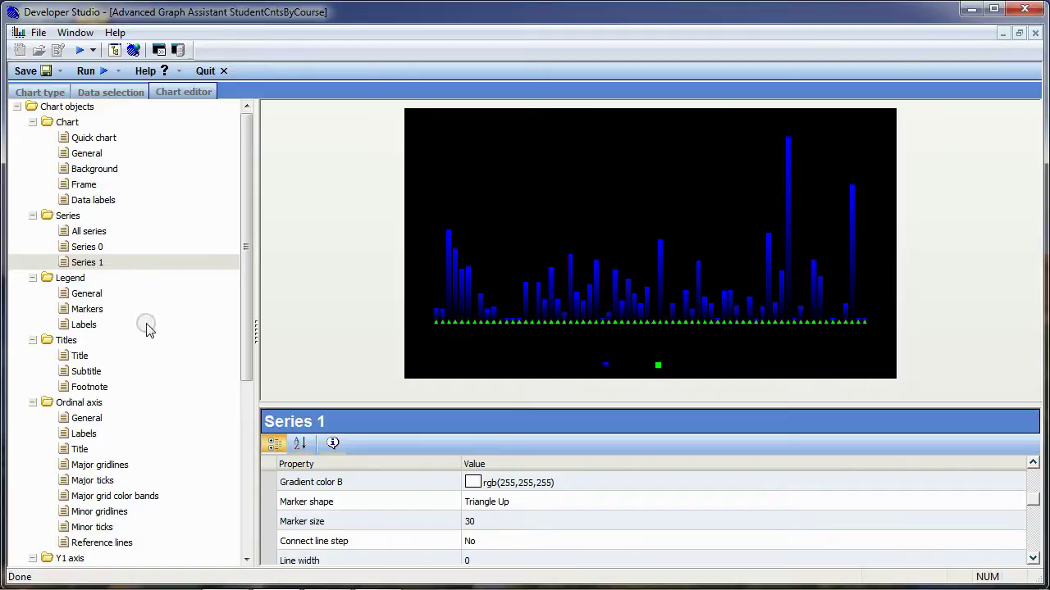
Step: Set the legend label text color to gray, rgb(128,128,128)
{"action": "left_click", "coordinate": [83, 326]}
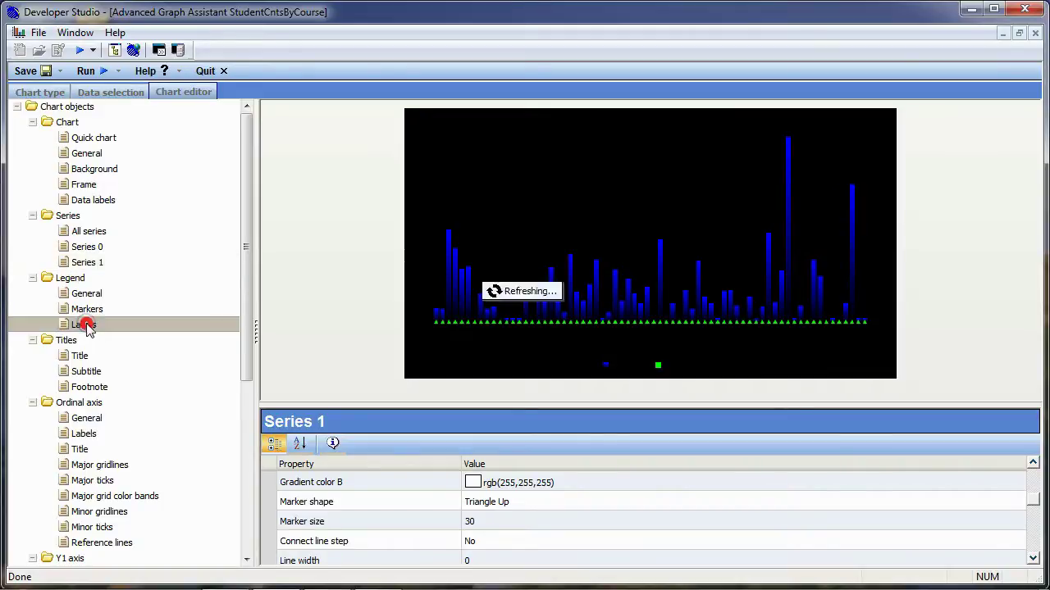
{"action": "left_click_drag", "start_coordinate": [1032, 520], "coordinate": [1033, 473]}
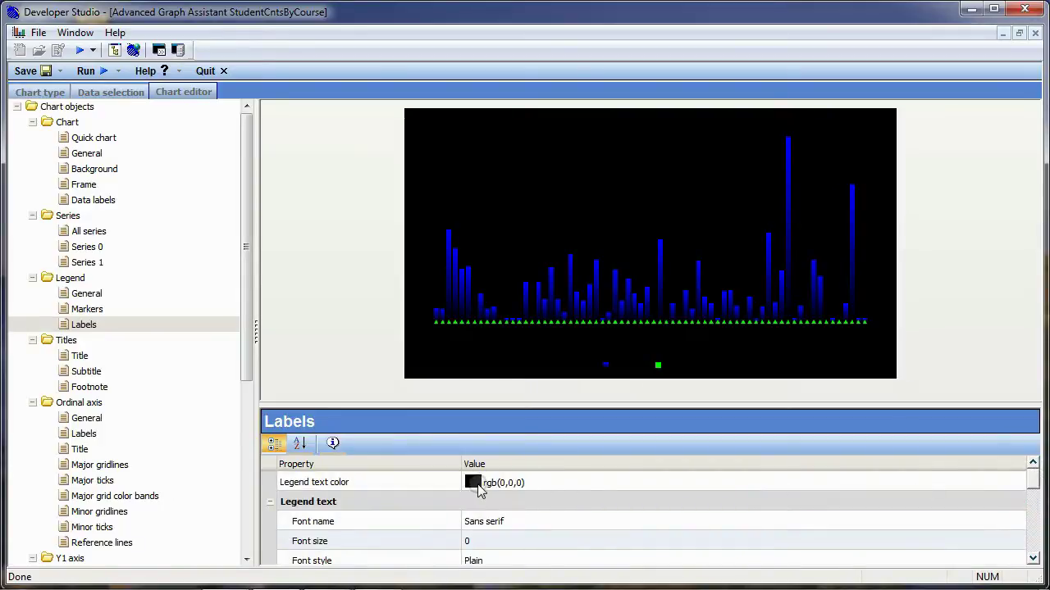
{"action": "left_click", "coordinate": [473, 483]}
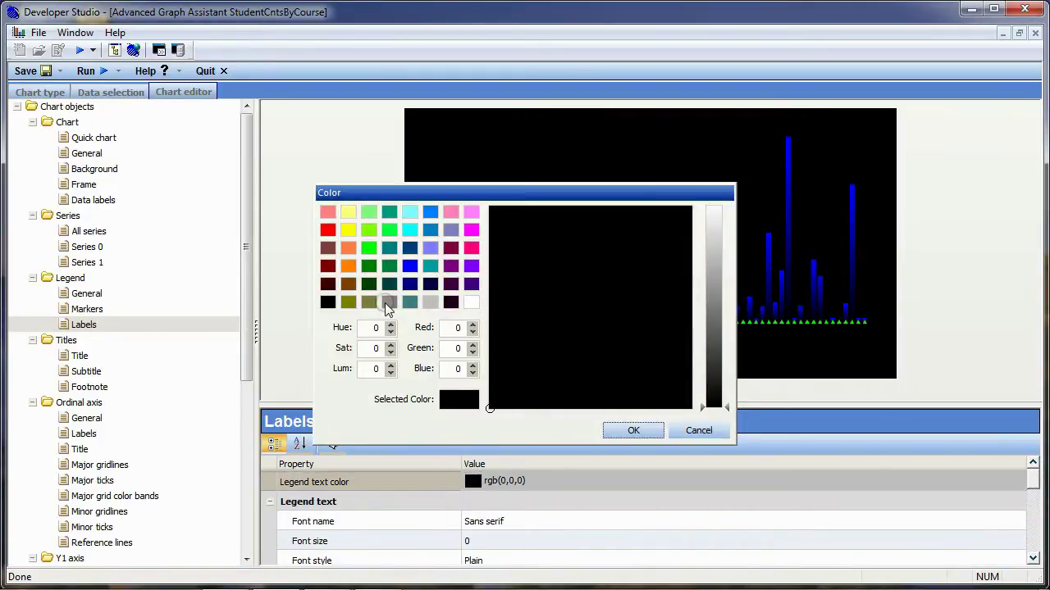
{"action": "left_click", "coordinate": [387, 302]}
{"action": "left_click", "coordinate": [643, 432]}
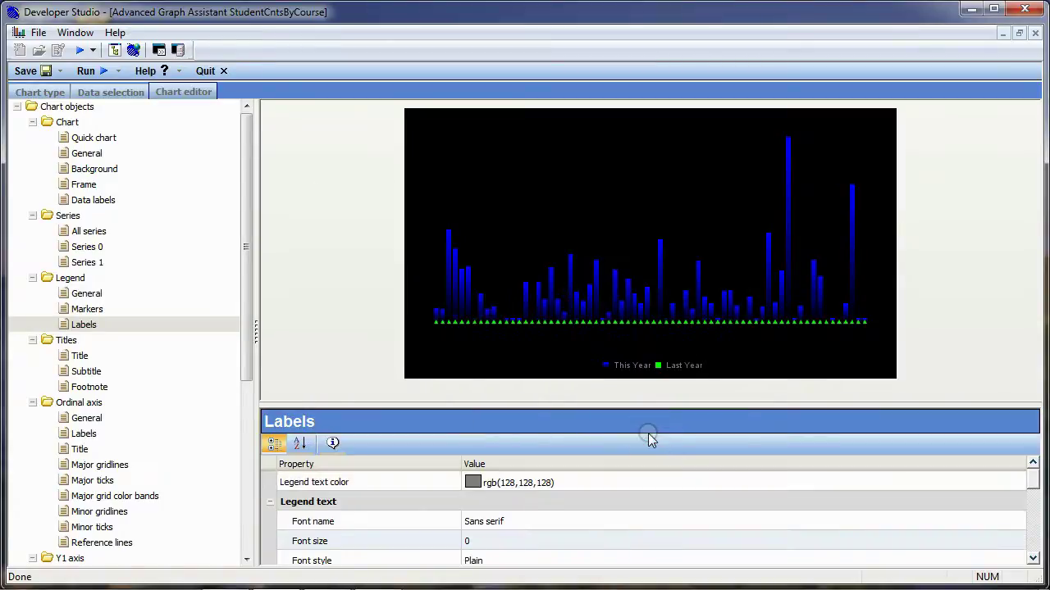
Step: Set the chart title's fill color to gray, rgb(128,128,128), and enter "# Students by Course" as the title
{"action": "left_click", "coordinate": [80, 356]}
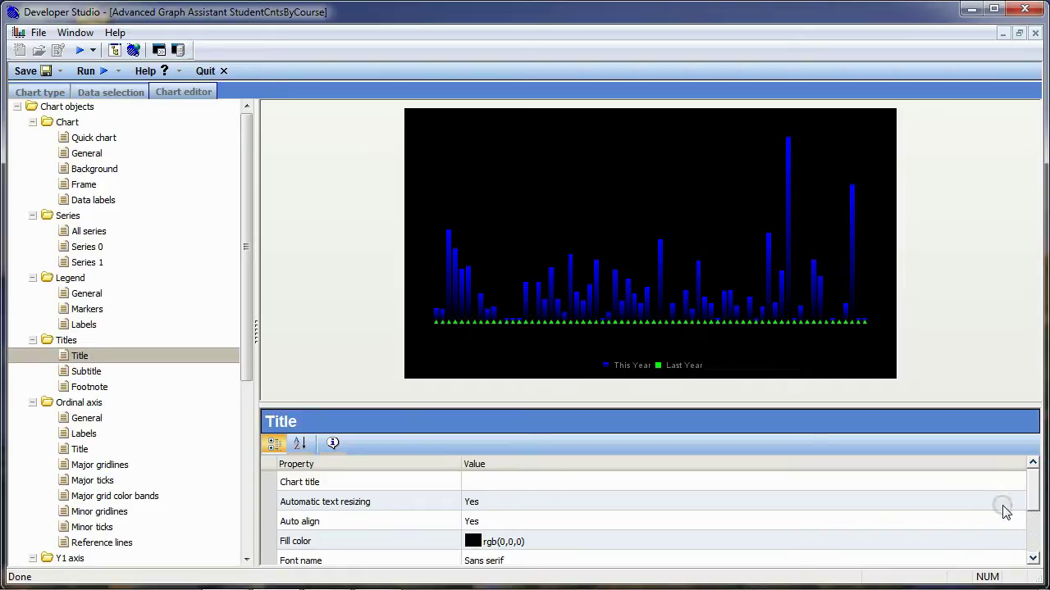
{"action": "left_click", "coordinate": [474, 542]}
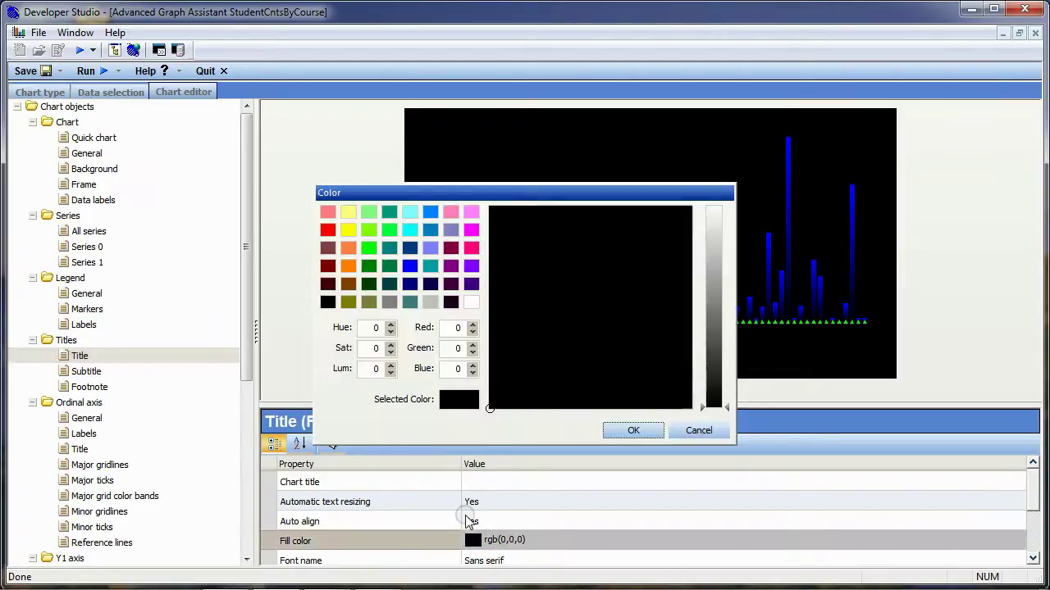
{"action": "left_click", "coordinate": [389, 303]}
{"action": "left_click", "coordinate": [633, 430]}
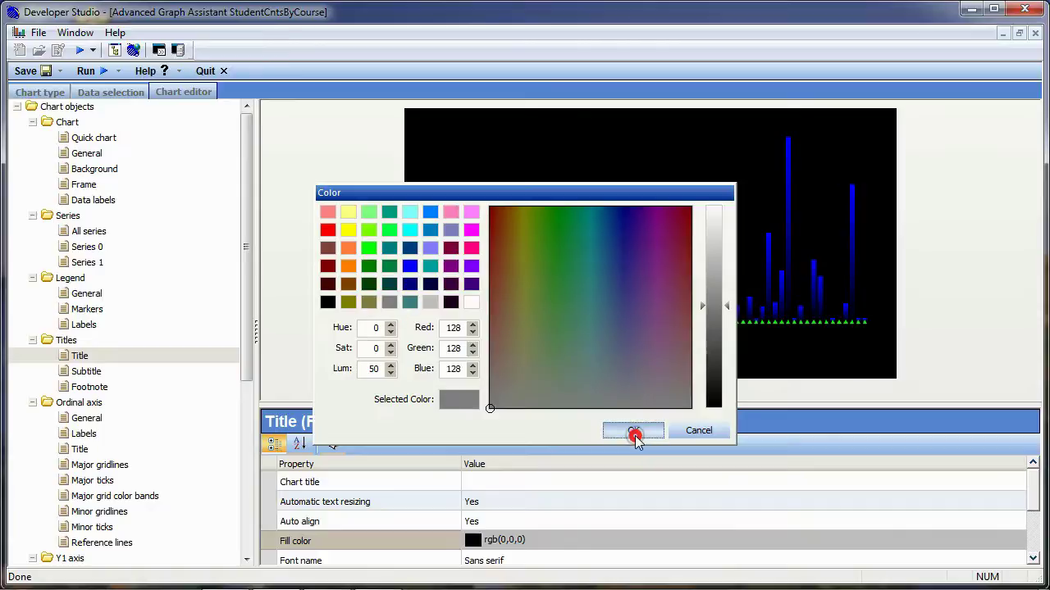
{"action": "left_click", "coordinate": [514, 483]}
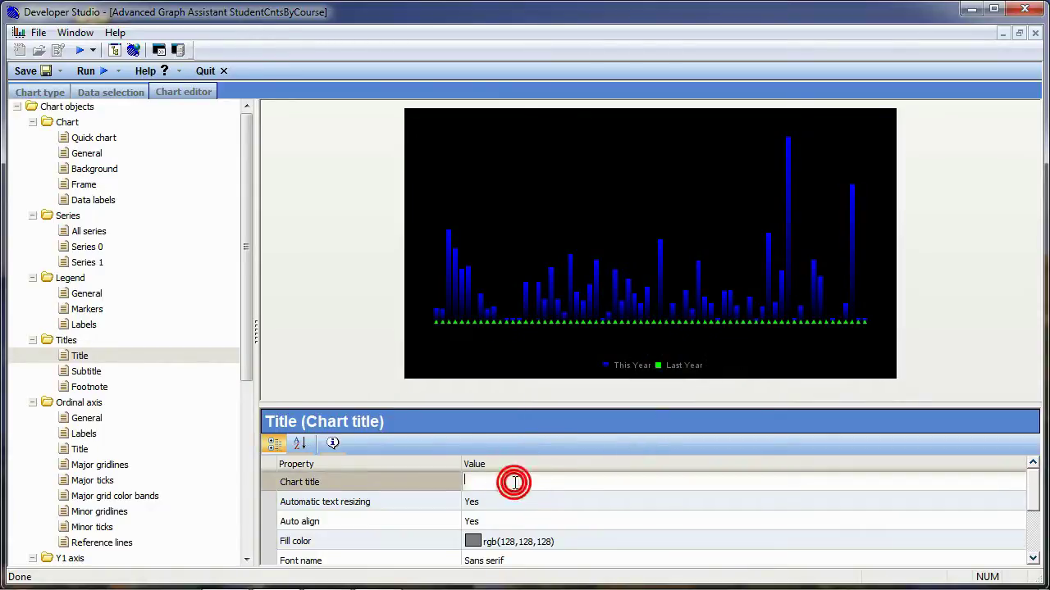
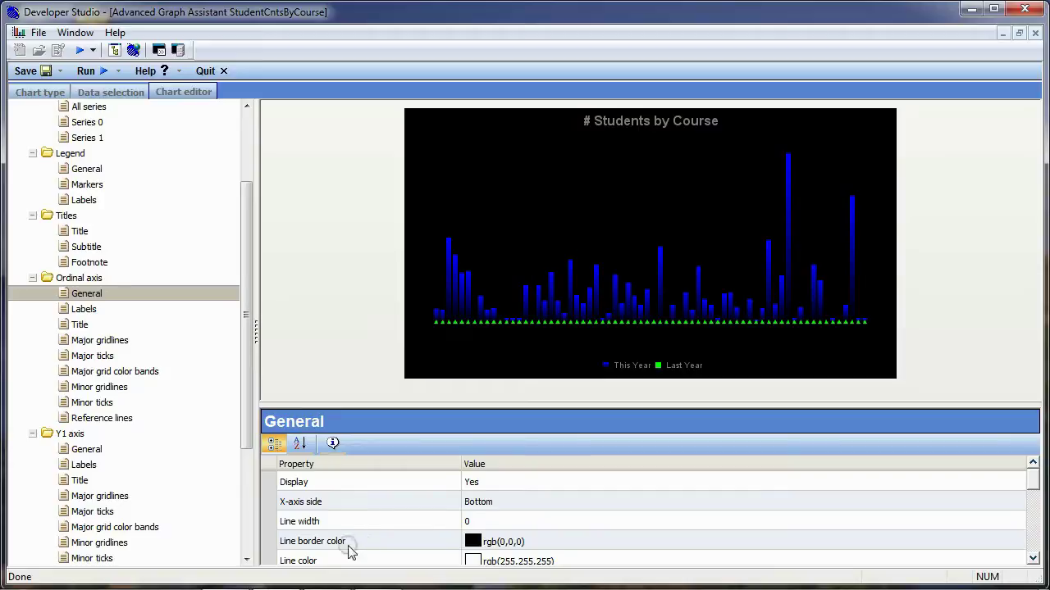
Step: Set the ordinal axis line border color to gray, rgb(128,128,128)
{"action": "left_click", "coordinate": [473, 540]}
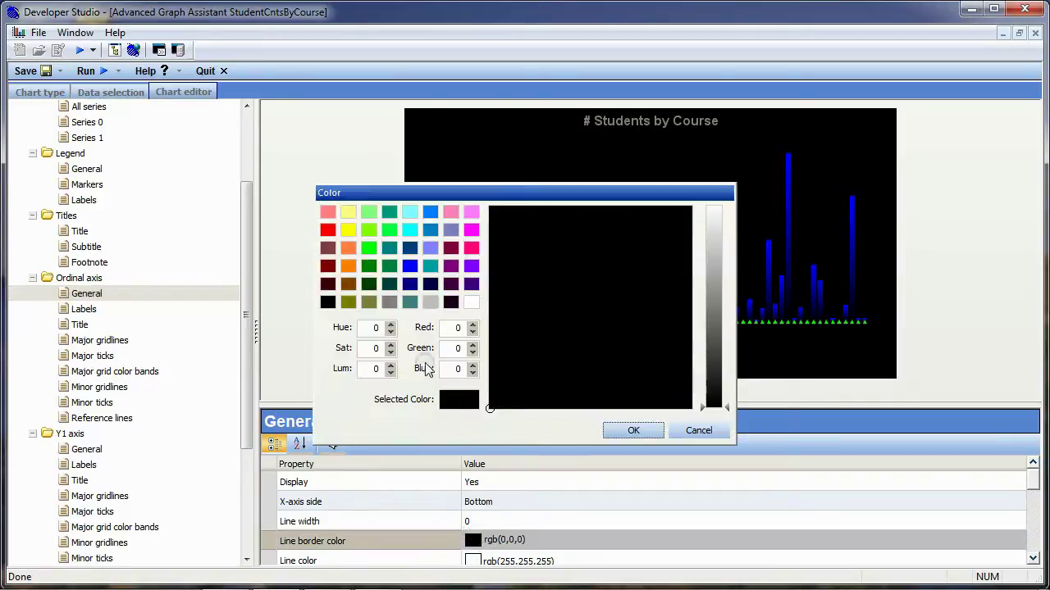
{"action": "left_click", "coordinate": [389, 302]}
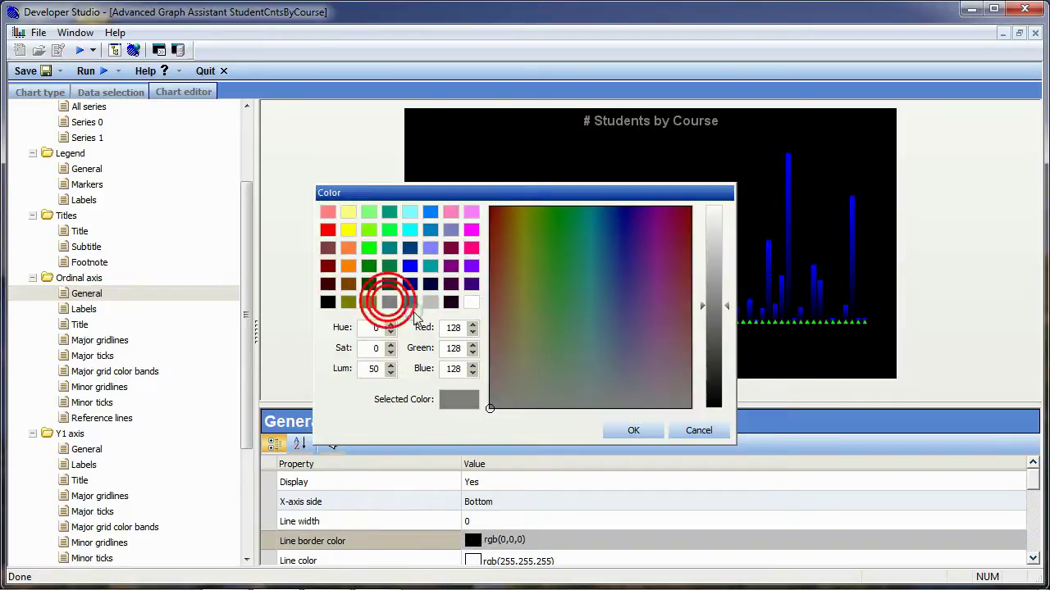
{"action": "left_click", "coordinate": [633, 430]}
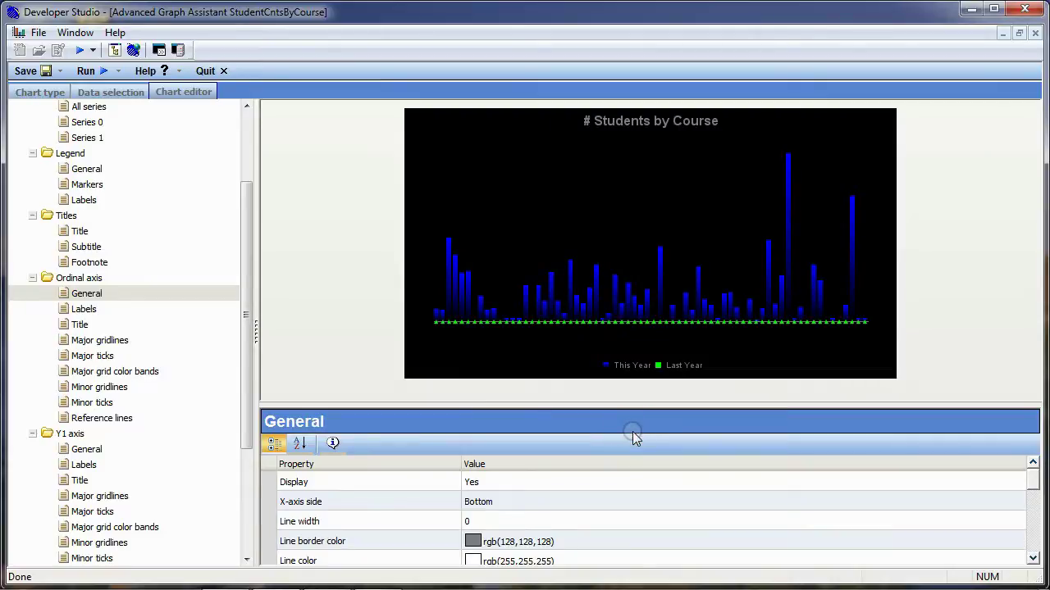
Step: Turn off the ordinal axis labels by setting Show Axis labels to No
{"action": "left_click", "coordinate": [90, 310]}
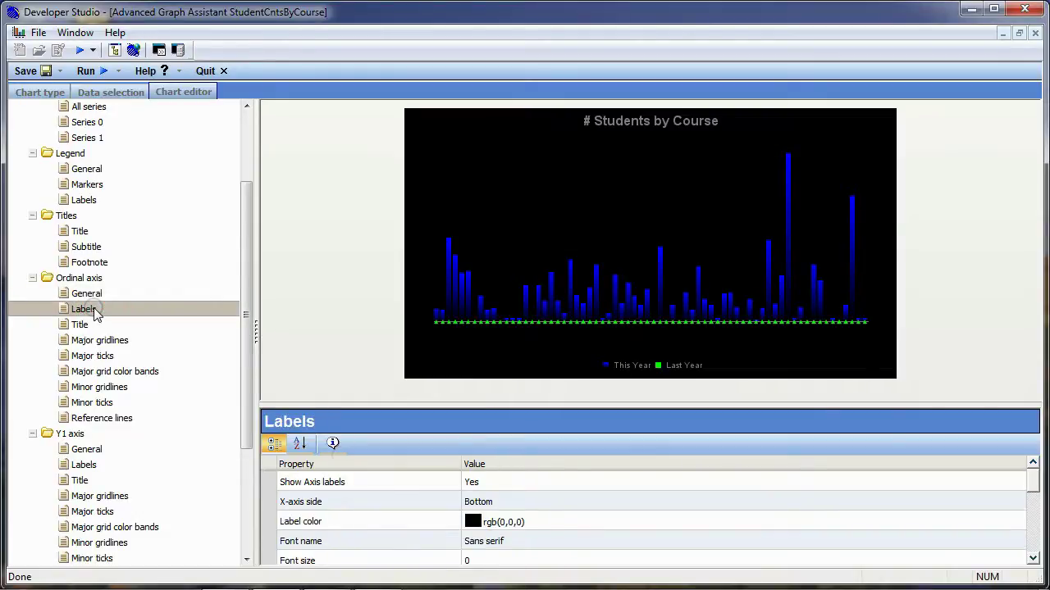
{"action": "left_click", "coordinate": [502, 484]}
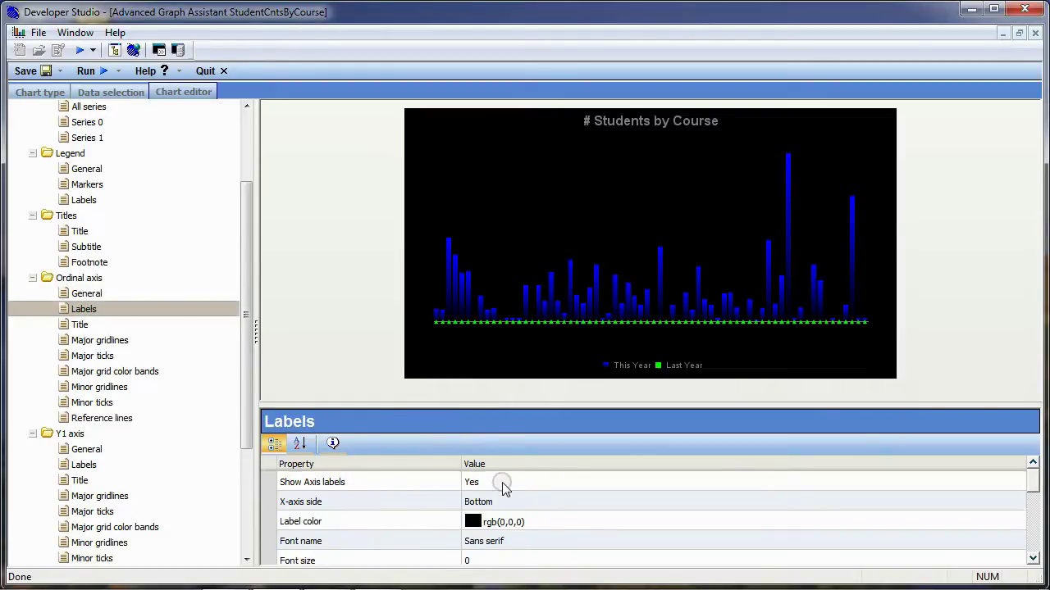
{"action": "left_click", "coordinate": [502, 484]}
{"action": "left_click", "coordinate": [501, 484]}
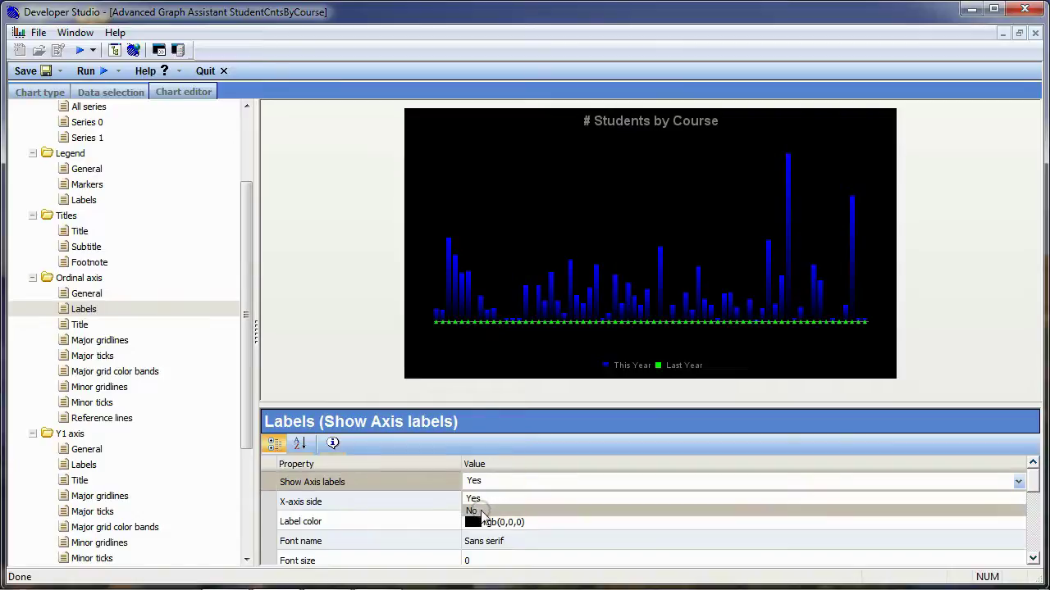
{"action": "left_click", "coordinate": [482, 511]}
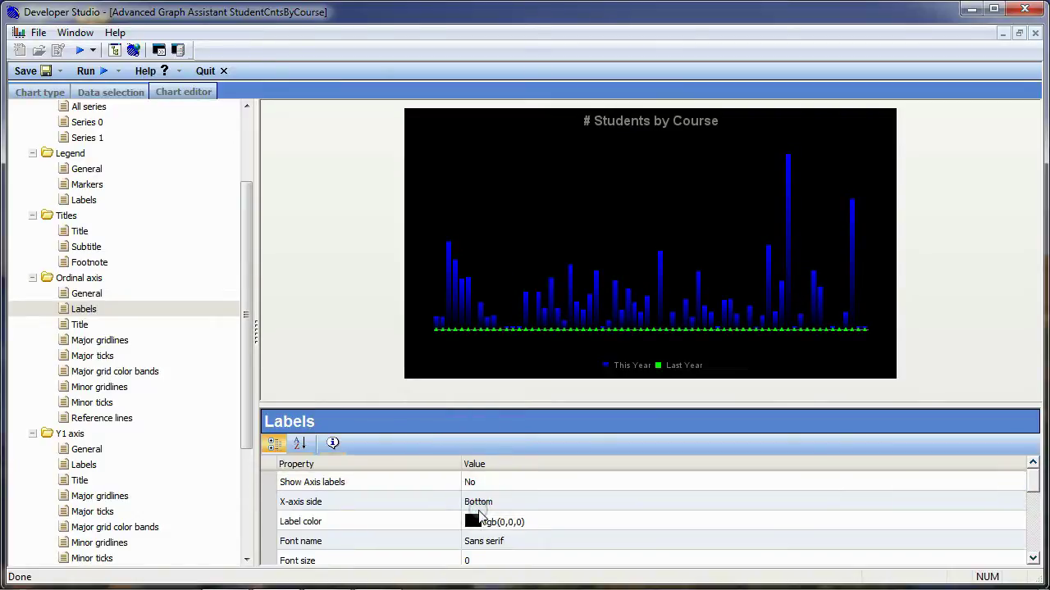
Step: Set the border color of the Y1 axis line to gray, rgb(128,128,128)
{"action": "left_click_drag", "start_coordinate": [247, 326], "coordinate": [235, 434]}
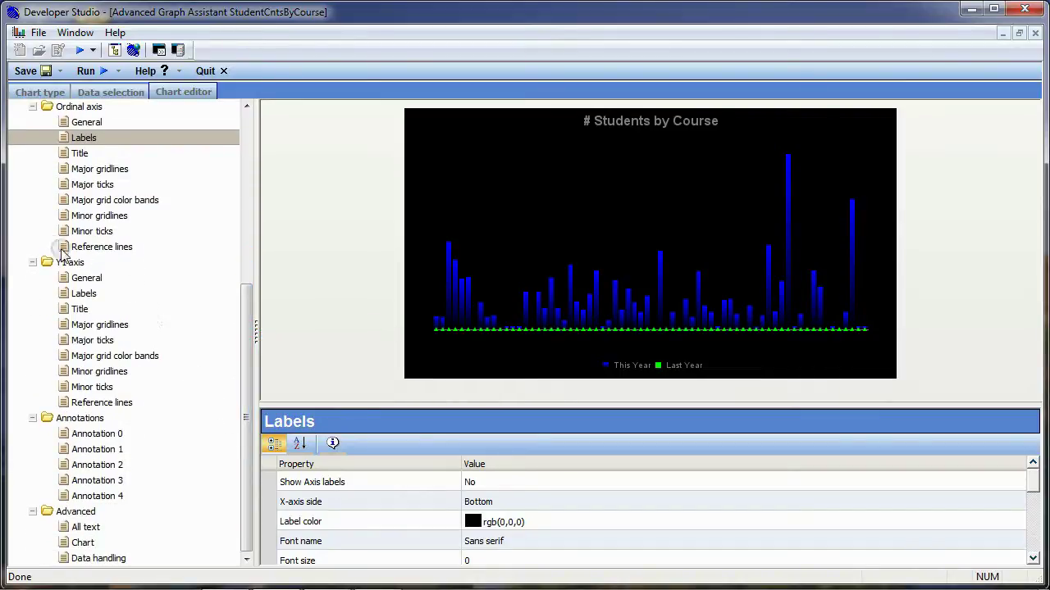
{"action": "left_click", "coordinate": [91, 281]}
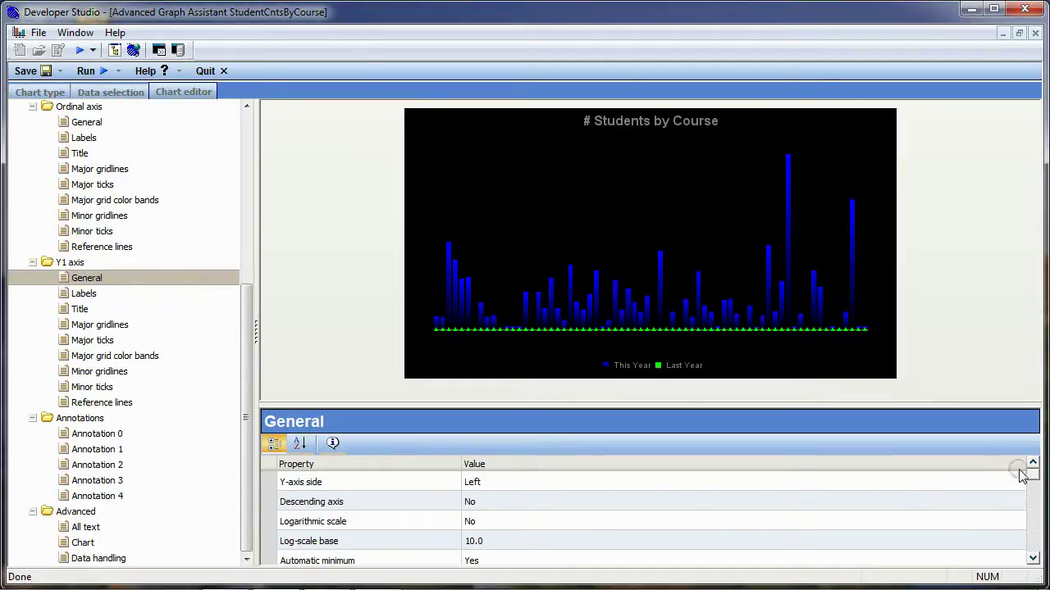
{"action": "left_click", "coordinate": [1033, 558]}
{"action": "left_click", "coordinate": [1033, 558]}
{"action": "left_click", "coordinate": [1033, 558]}
{"action": "left_click", "coordinate": [1033, 558]}
{"action": "left_click", "coordinate": [1033, 558]}
{"action": "left_click", "coordinate": [1034, 559]}
{"action": "left_click", "coordinate": [1033, 558]}
{"action": "left_click", "coordinate": [1033, 559]}
{"action": "left_click", "coordinate": [1033, 558]}
{"action": "left_click", "coordinate": [1033, 558]}
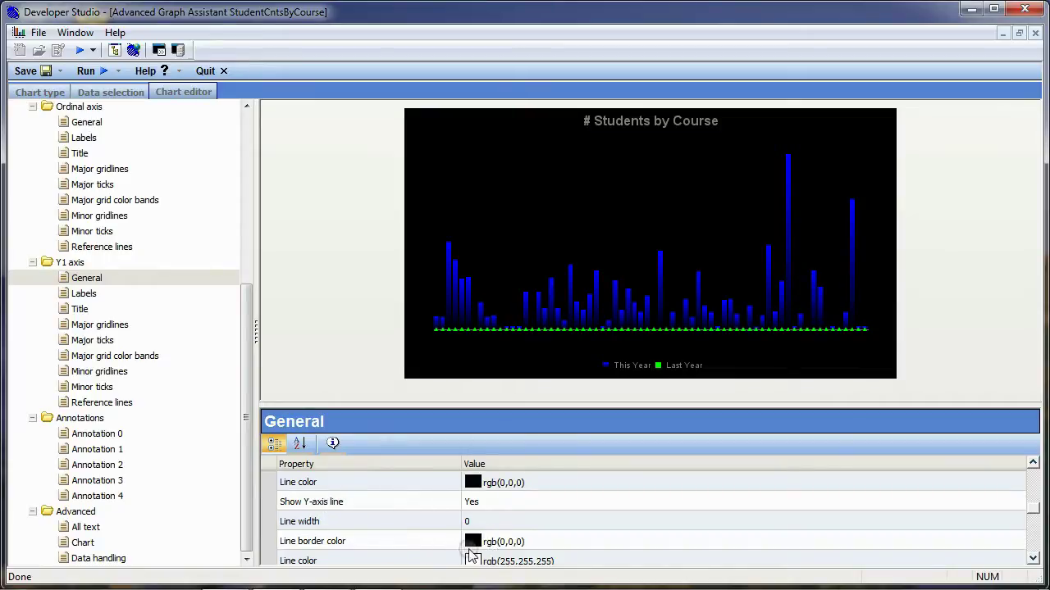
{"action": "left_click", "coordinate": [473, 542]}
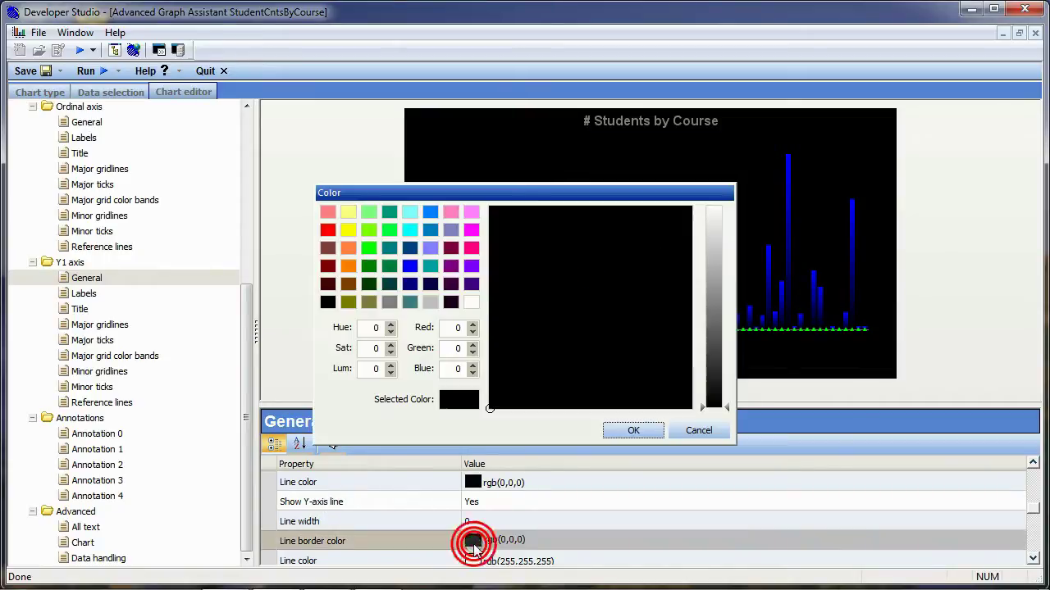
{"action": "left_click", "coordinate": [389, 302]}
{"action": "left_click", "coordinate": [633, 431]}
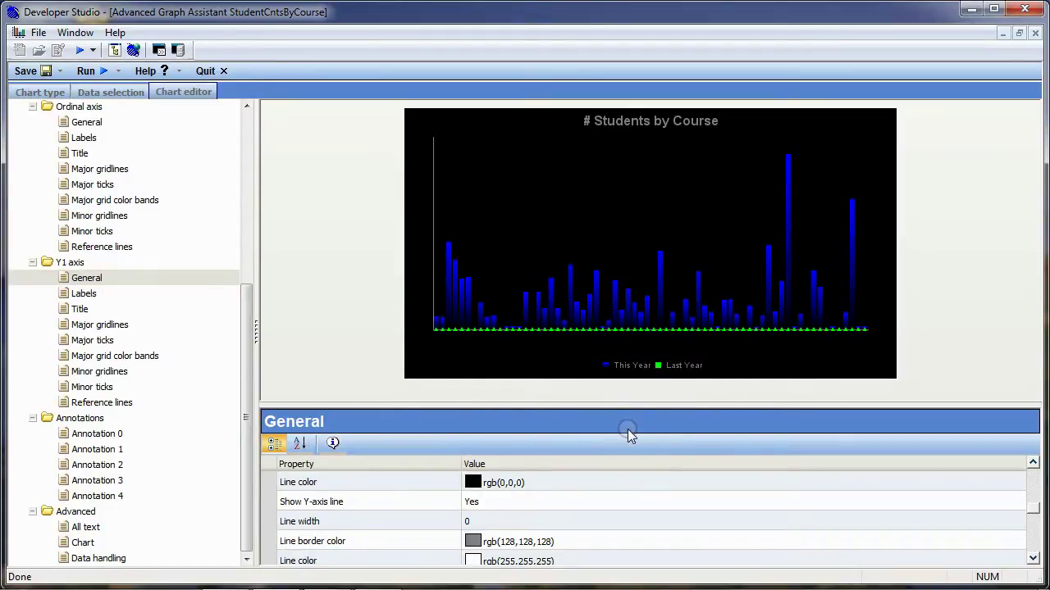
Step: Set the line border color of the Y1 axis major gridlines to gray, rgb(128,128,128)
{"action": "left_click", "coordinate": [90, 324]}
{"action": "left_click_drag", "start_coordinate": [1027, 518], "coordinate": [1038, 483]}
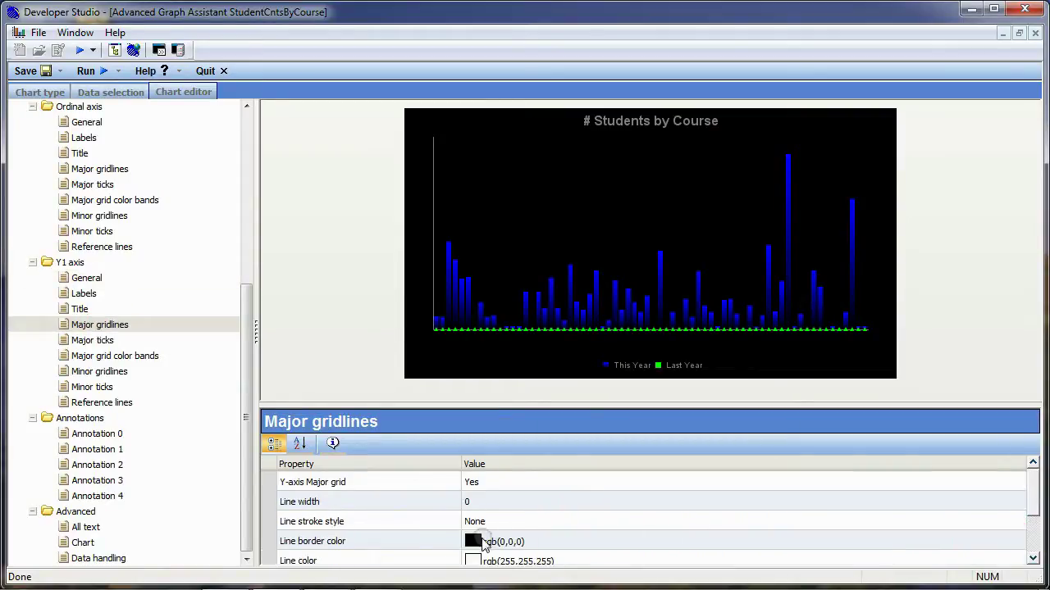
{"action": "left_click", "coordinate": [472, 541]}
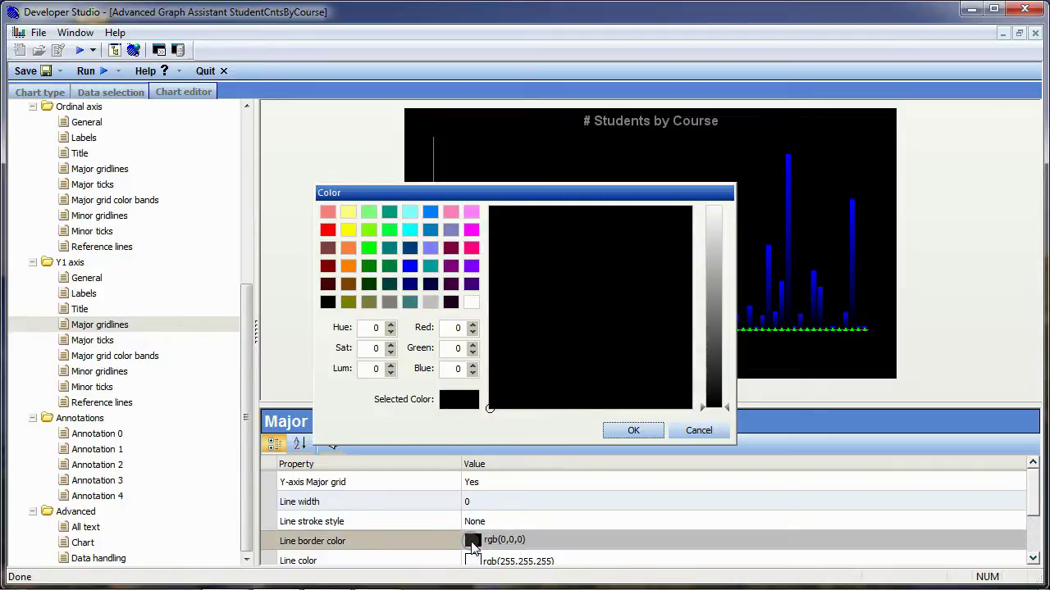
{"action": "left_click", "coordinate": [388, 302]}
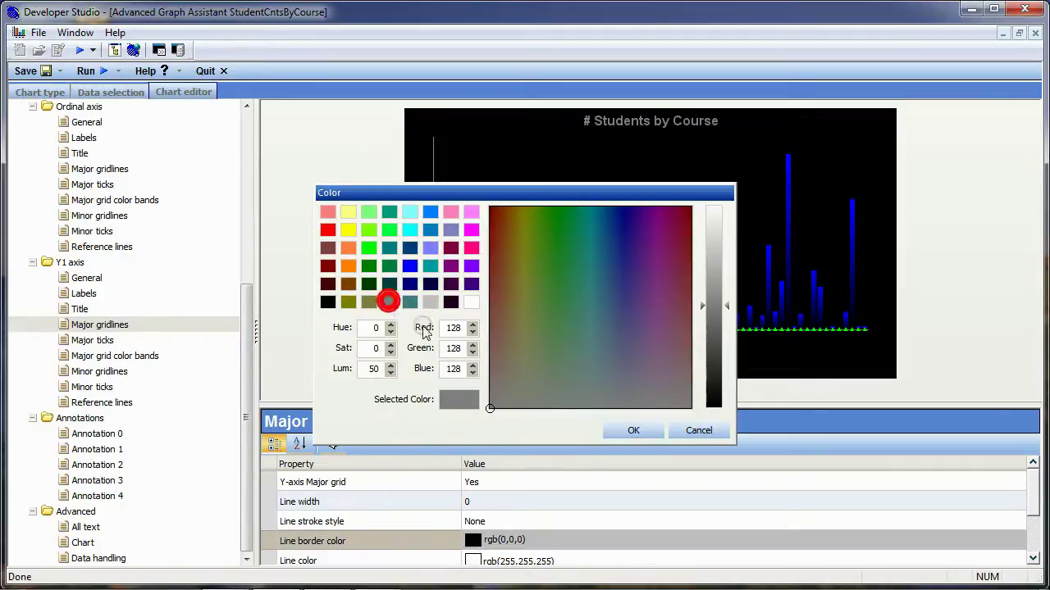
{"action": "left_click", "coordinate": [640, 434]}
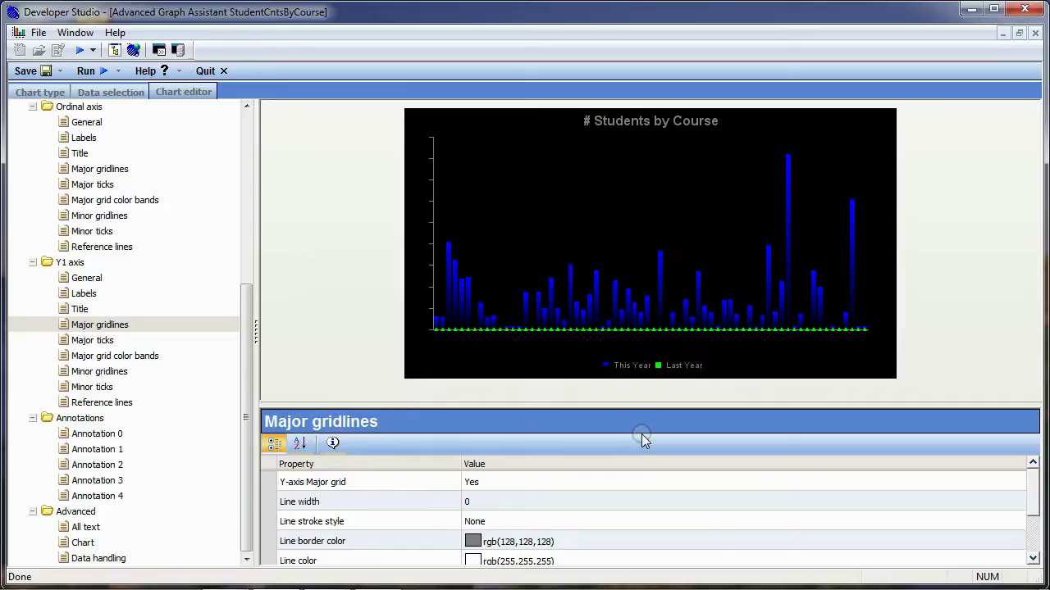
Step: Set the label color of the Y1 axis labels to gray, rgb(128,128,128)
{"action": "left_click", "coordinate": [83, 294]}
{"action": "left_click_drag", "start_coordinate": [1031, 475], "coordinate": [1034, 504]}
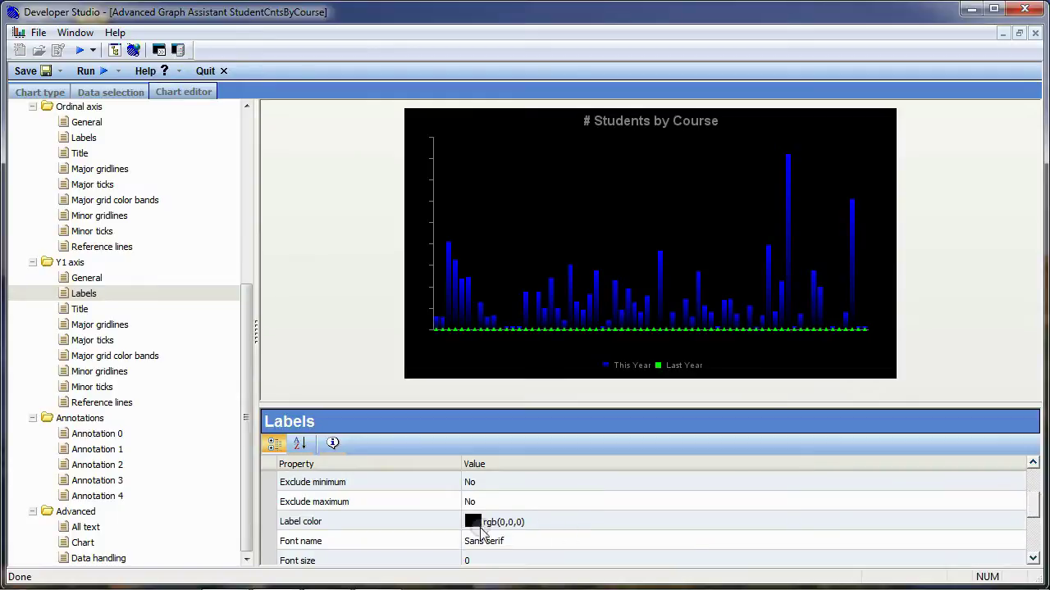
{"action": "left_click", "coordinate": [474, 522]}
{"action": "left_click", "coordinate": [474, 524]}
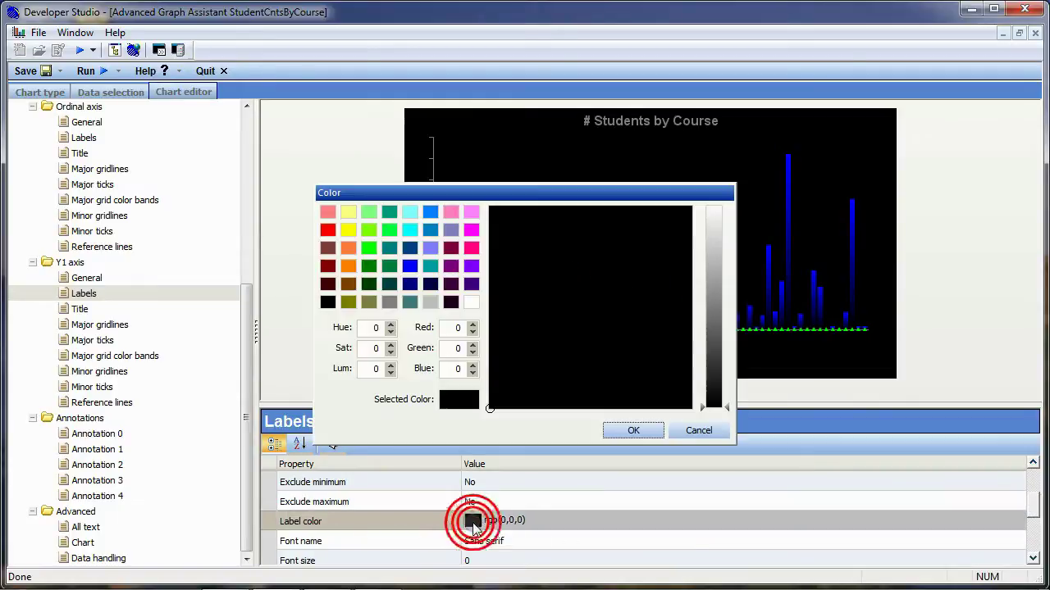
{"action": "left_click", "coordinate": [389, 302]}
{"action": "left_click", "coordinate": [638, 432]}
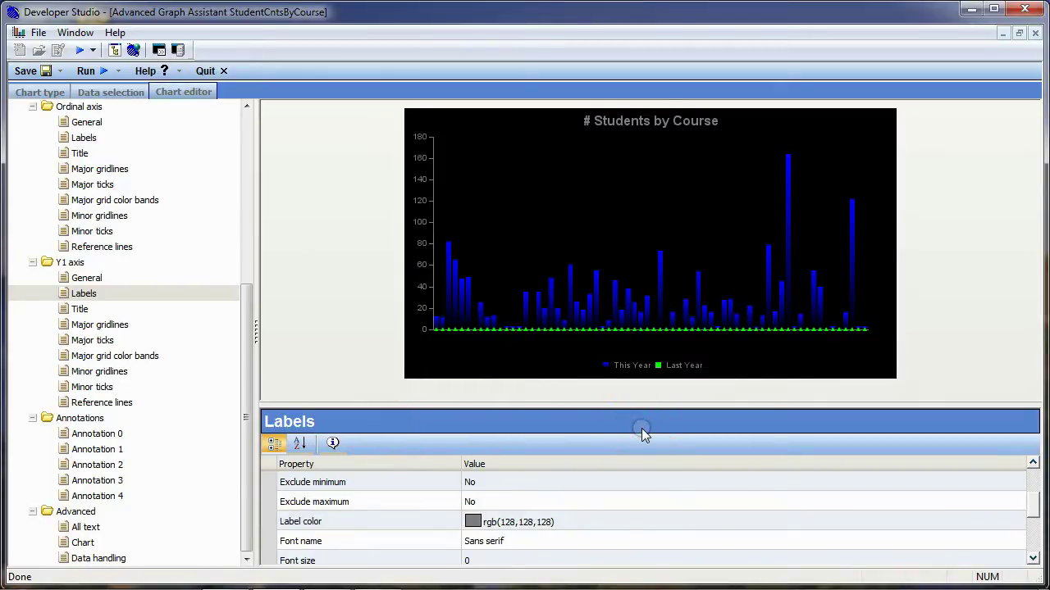
Step: Set the band color of Y-axis major color band 2 to near-black, entering 20 for red, green and blue
{"action": "left_click", "coordinate": [104, 359]}
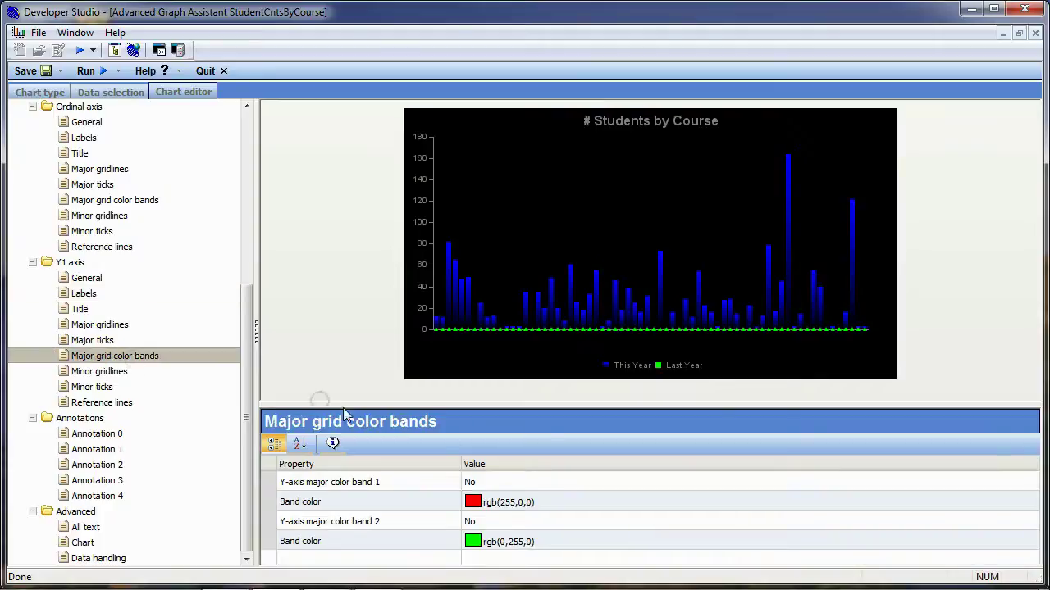
{"action": "left_click", "coordinate": [464, 542]}
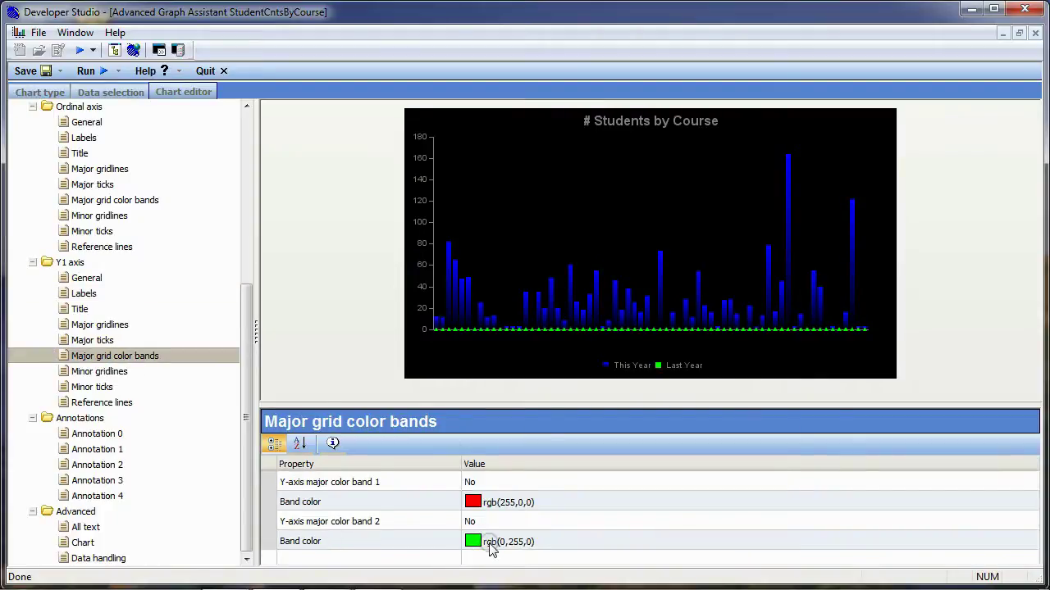
{"action": "left_click", "coordinate": [473, 541]}
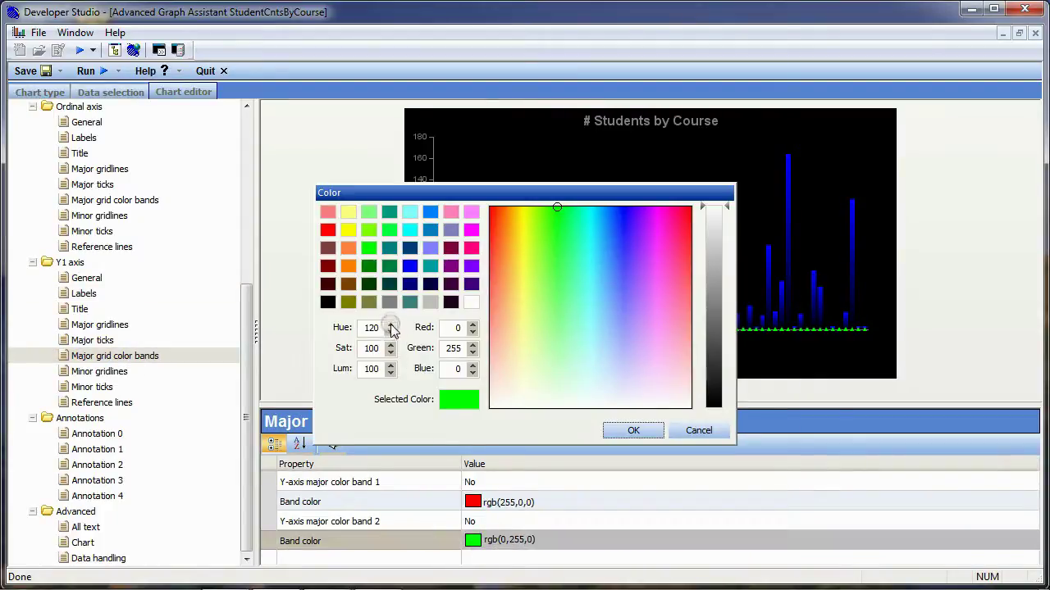
{"action": "double_click", "coordinate": [457, 328]}
{"action": "type", "text": "20"}
{"action": "key", "text": "Tab"}
{"action": "type", "text": "20"}
{"action": "key", "text": "Tab"}
{"action": "type", "text": "20"}
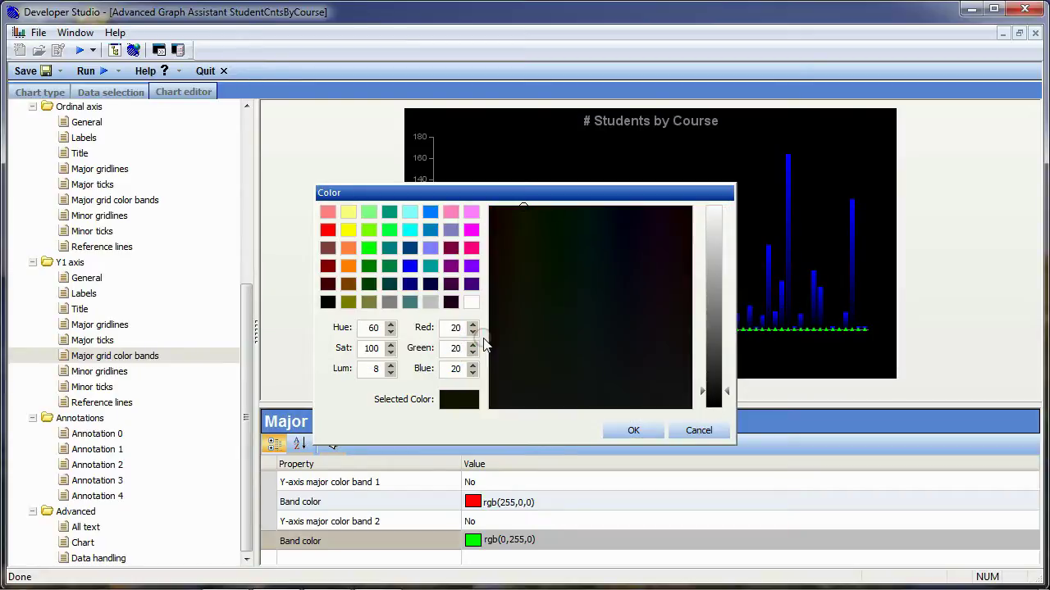
{"action": "left_click", "coordinate": [634, 430]}
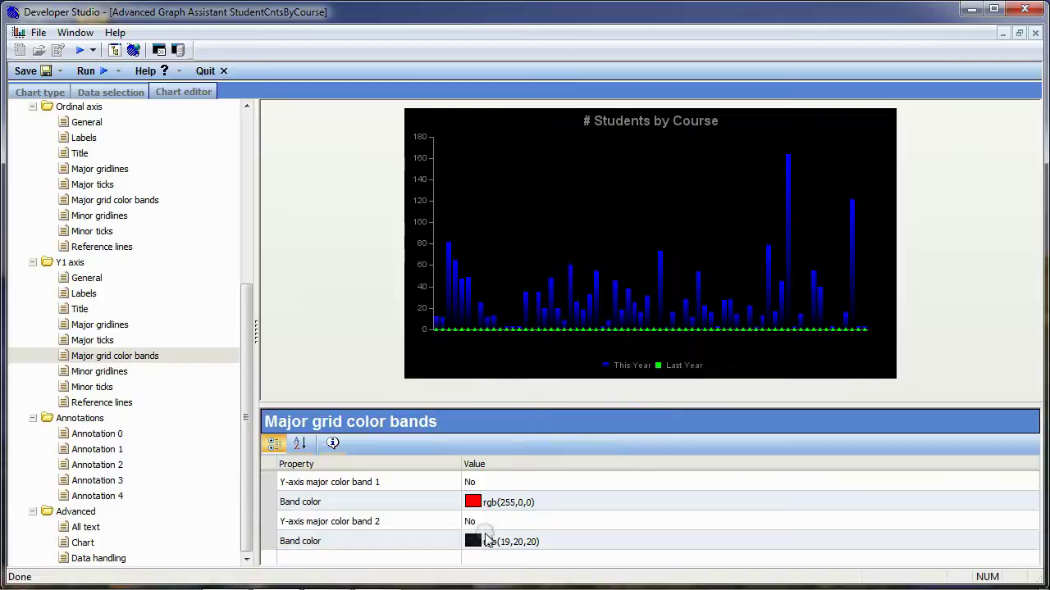
Step: Enable Y-axis major color band 2 on the Y1 axis and save the chart
{"action": "left_click", "coordinate": [472, 522]}
{"action": "left_click", "coordinate": [472, 521]}
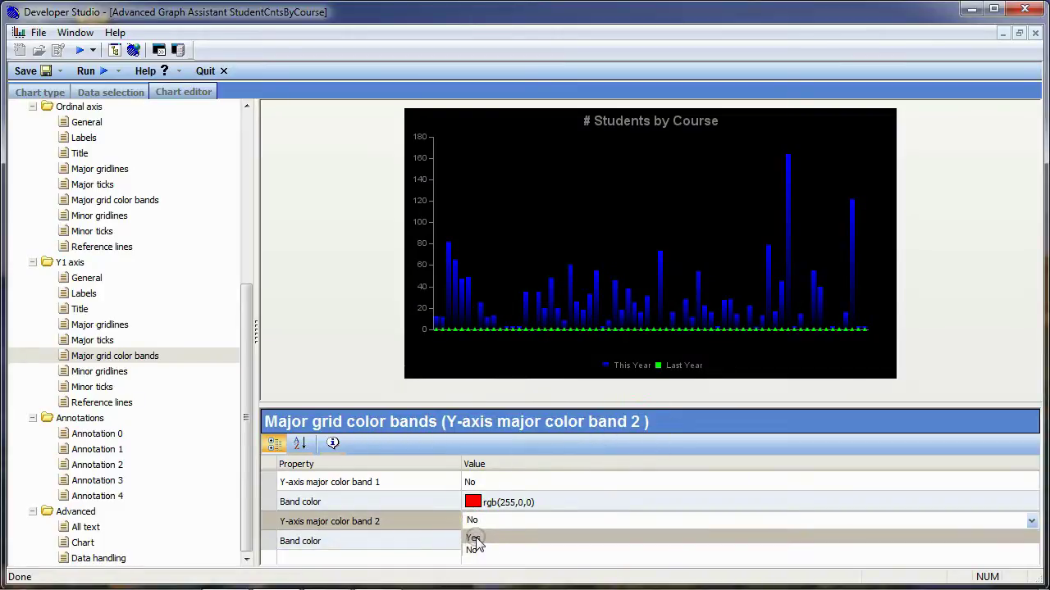
{"action": "left_click", "coordinate": [474, 539]}
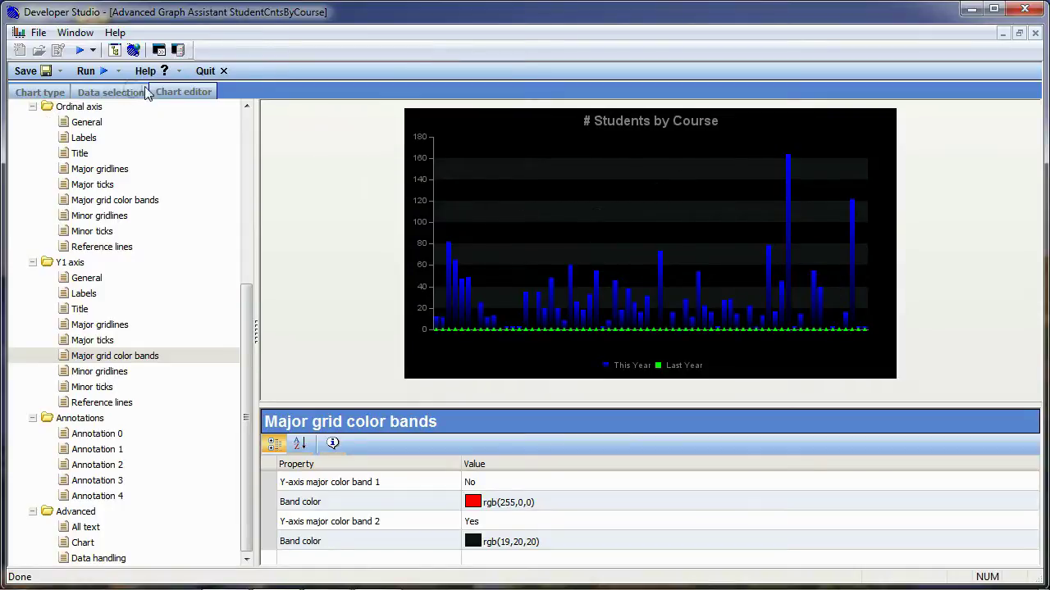
{"action": "left_click", "coordinate": [23, 72]}
{"action": "left_click", "coordinate": [579, 342]}
Step: Run the chart with SCHOOL_SHORTNAME Business and DEPARTMENT FOC_NONE, inspect a bar's tooltip, and close the output
{"action": "left_click", "coordinate": [87, 72]}
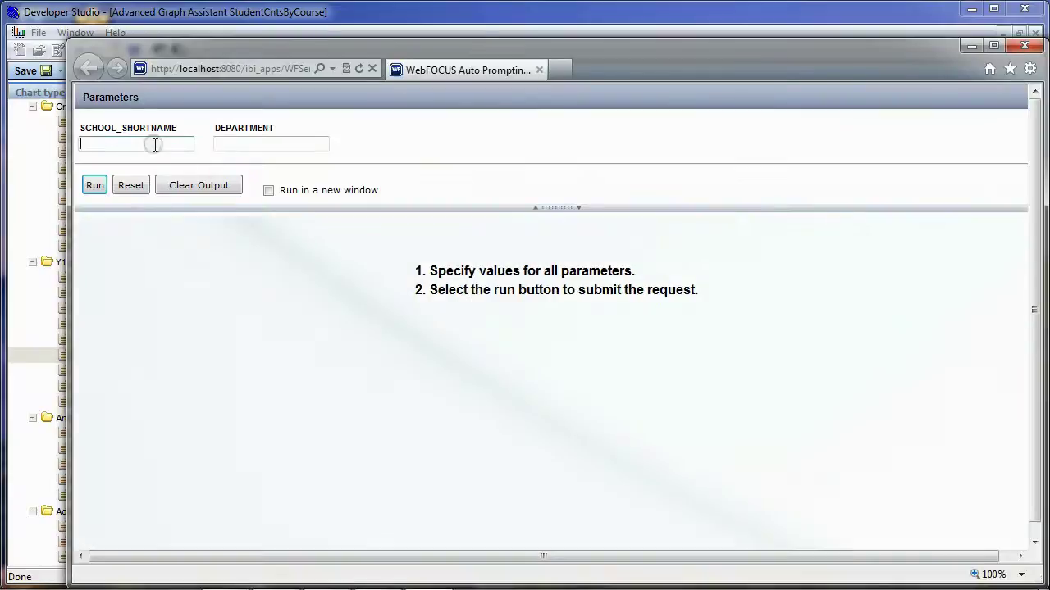
{"action": "left_click", "coordinate": [154, 144]}
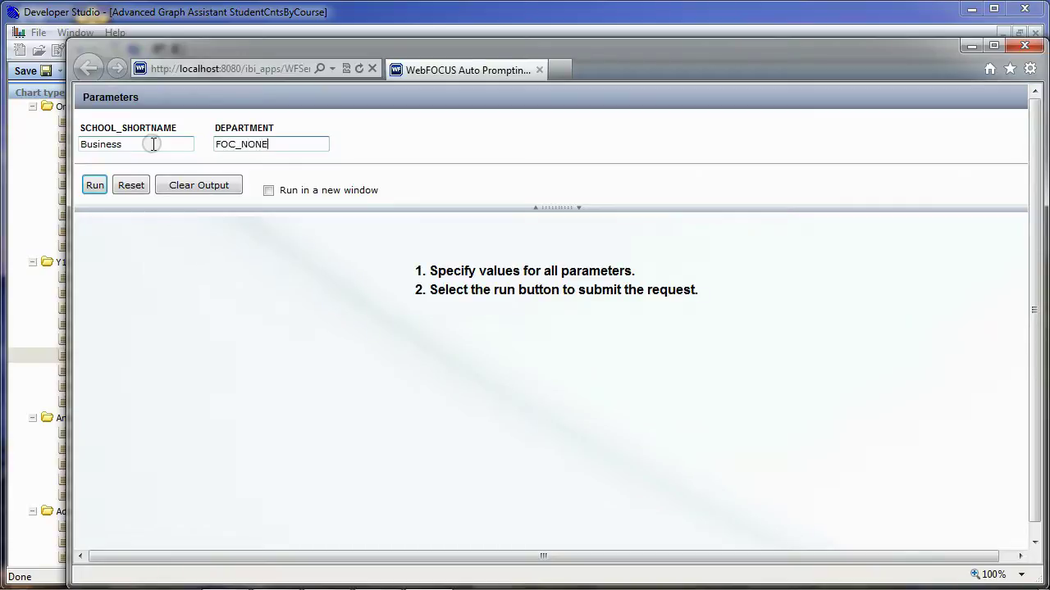
{"action": "left_click", "coordinate": [93, 185]}
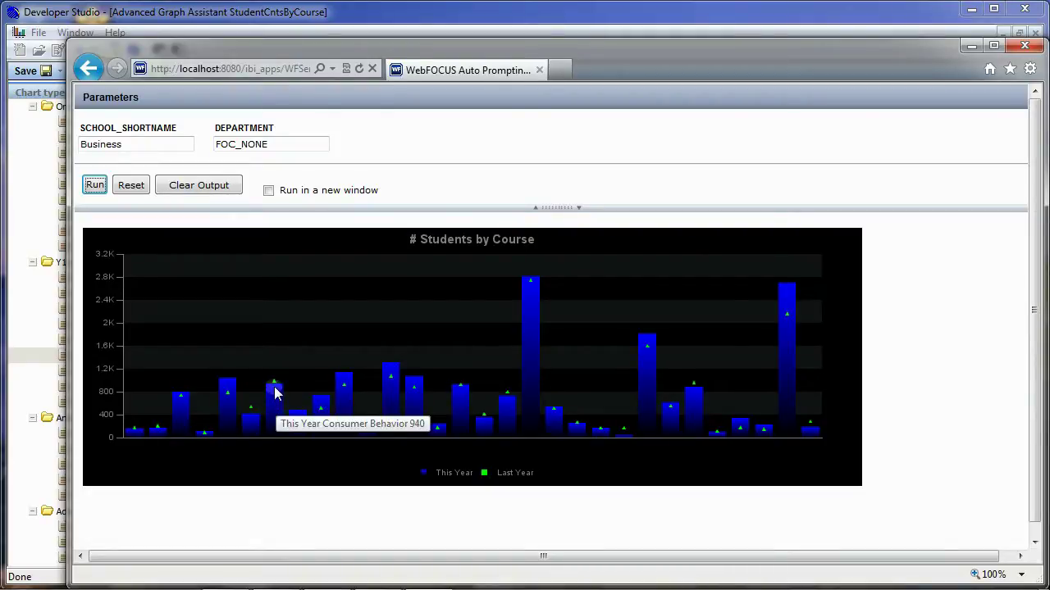
{"action": "mouse_move", "coordinate": [276, 385]}
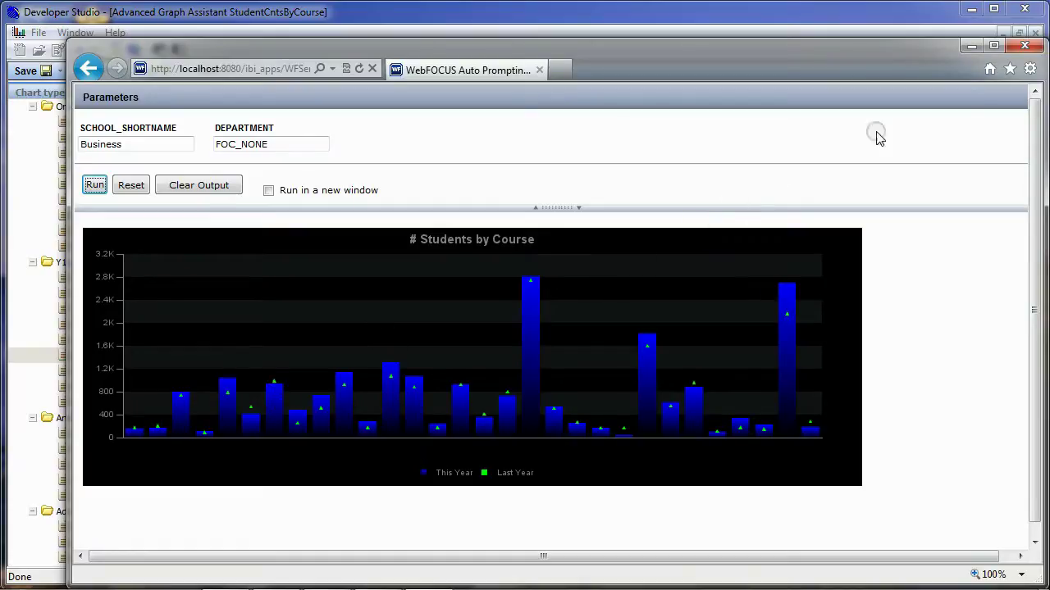
{"action": "left_click", "coordinate": [1025, 46]}
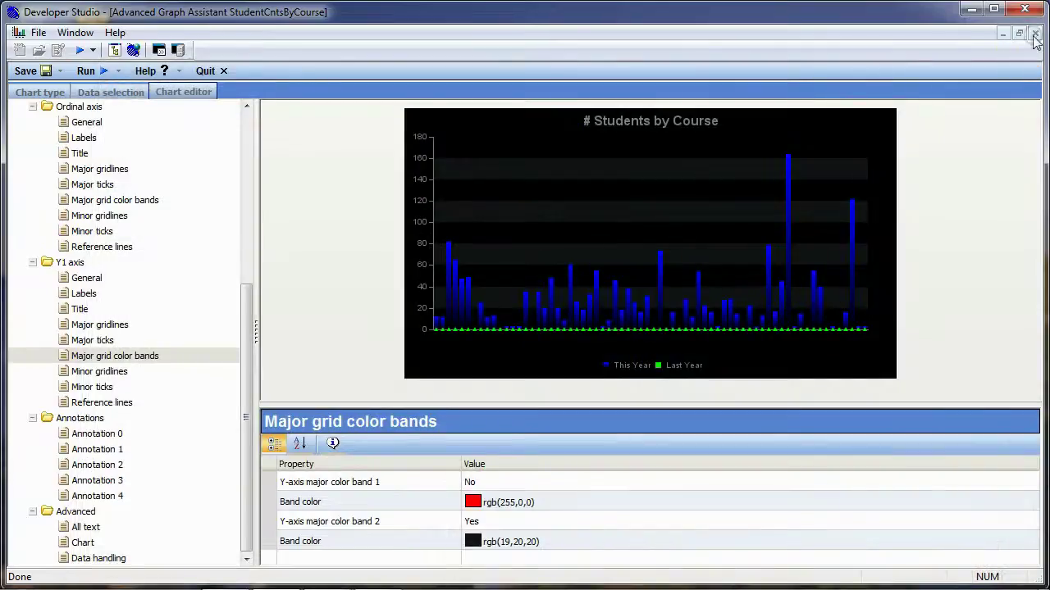
Step: Close the chart and its procedure, and duplicate StudentCntsByCourse within the Graph & Charts folder
{"action": "left_click", "coordinate": [1035, 33]}
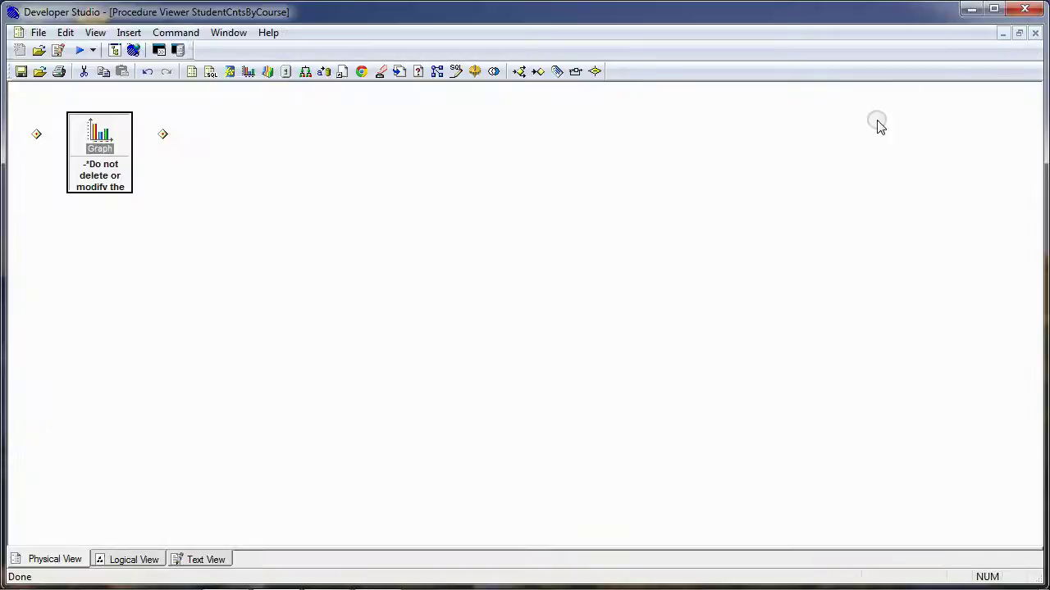
{"action": "left_click", "coordinate": [1035, 32]}
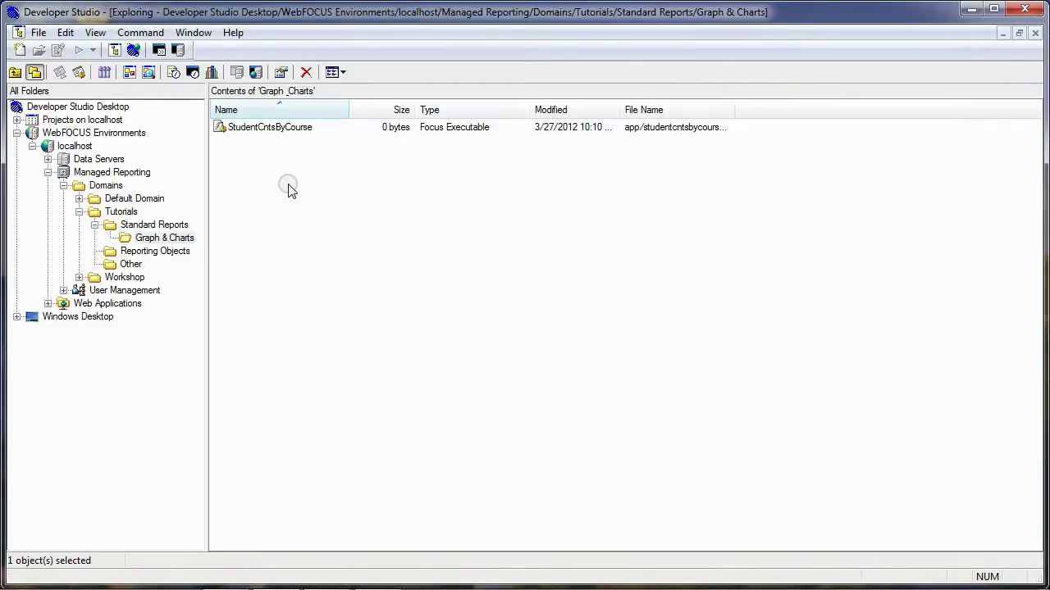
{"action": "left_click", "coordinate": [257, 127]}
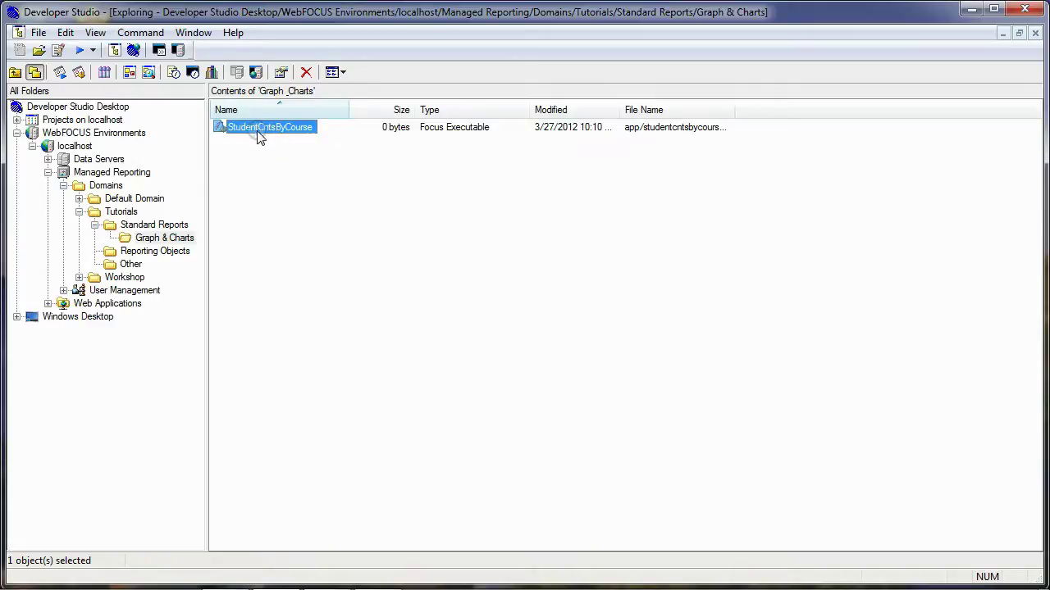
{"action": "right_click", "coordinate": [278, 132]}
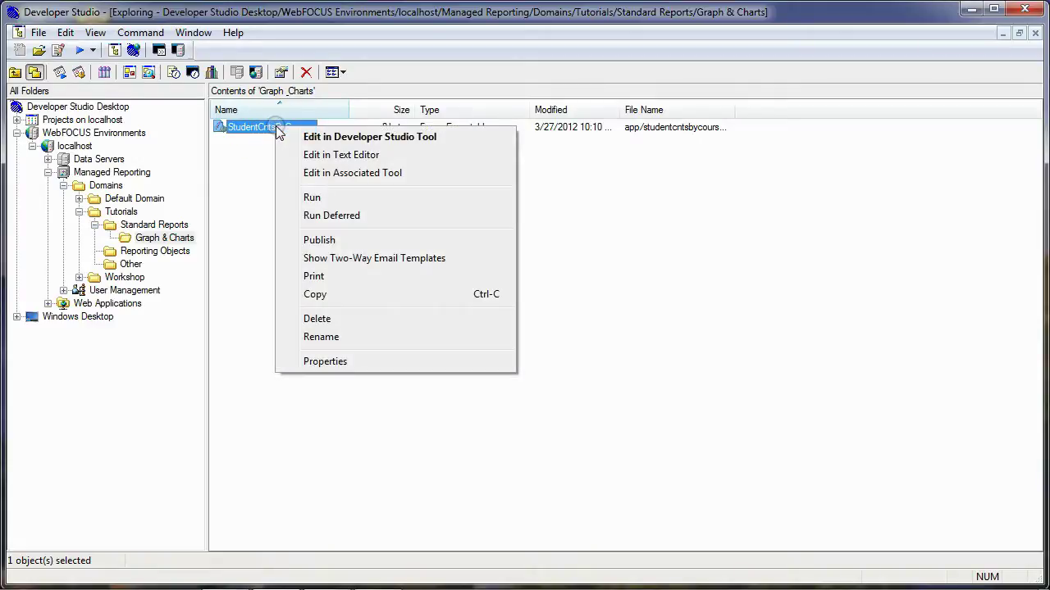
{"action": "left_click", "coordinate": [324, 296]}
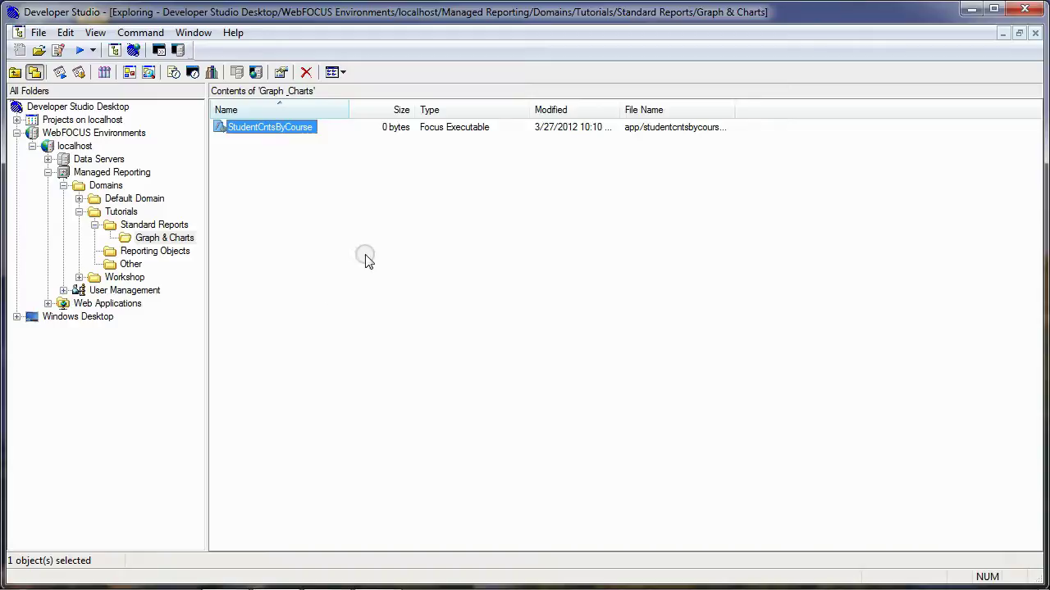
{"action": "right_click", "coordinate": [386, 232]}
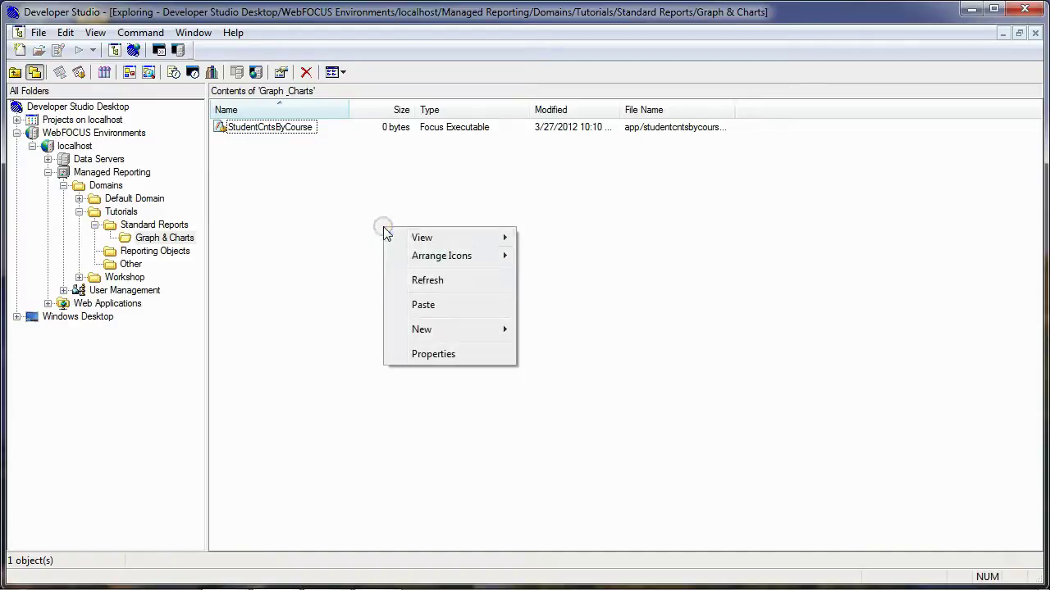
{"action": "left_click", "coordinate": [438, 305]}
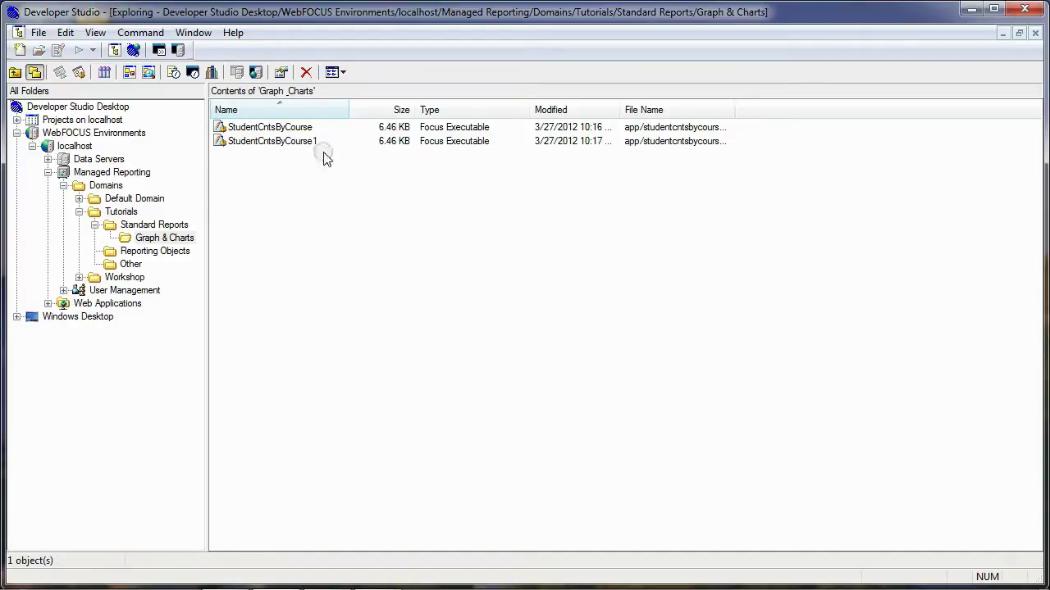
Step: Rename the copied StudentCntsByCourse1 procedure as StudentCntsByDepartment
{"action": "left_click", "coordinate": [292, 142]}
{"action": "right_click", "coordinate": [292, 142]}
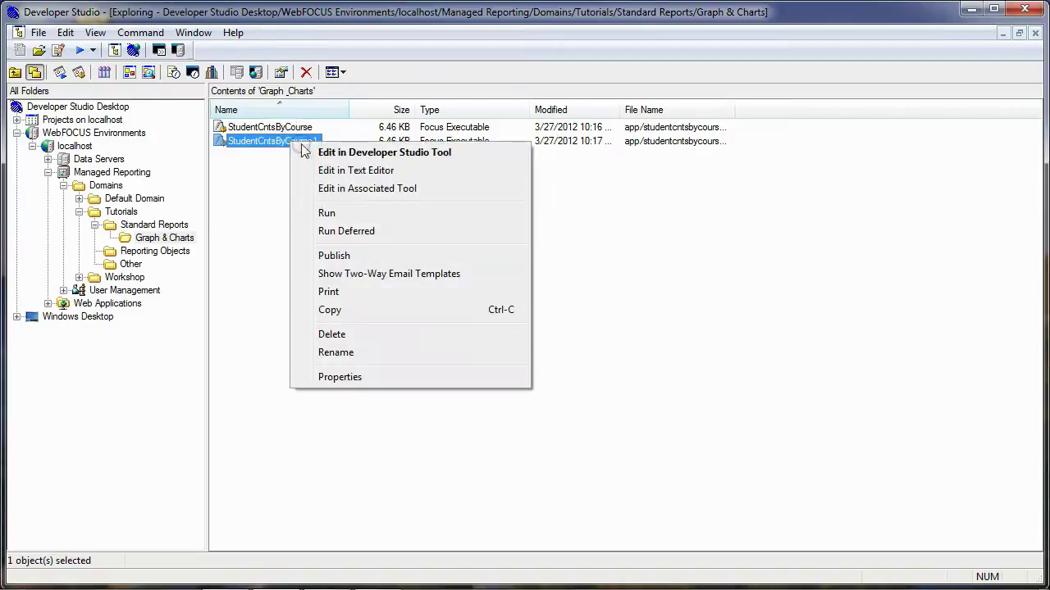
{"action": "left_click", "coordinate": [347, 352]}
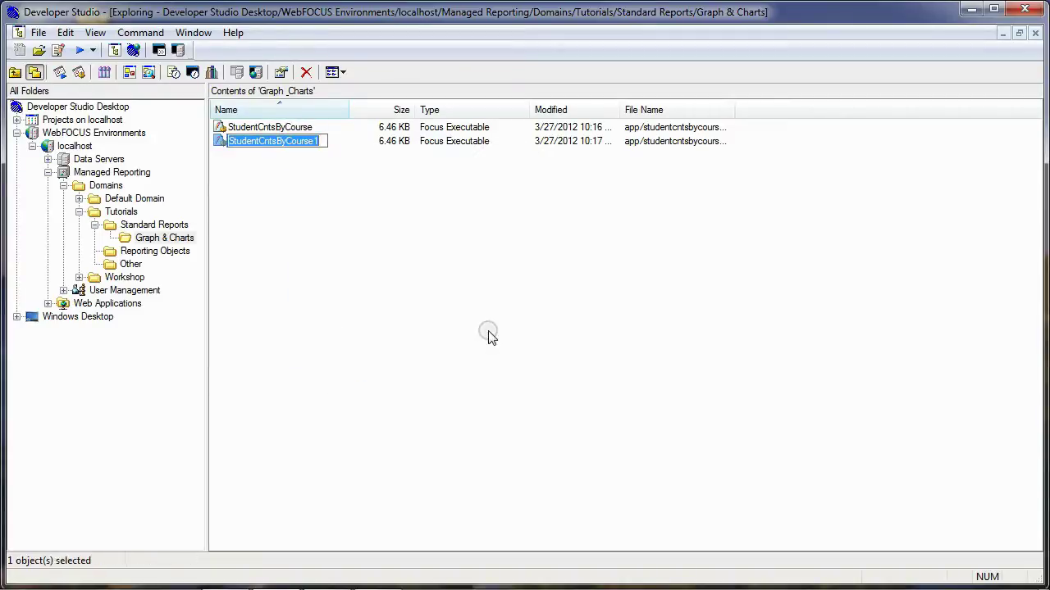
{"action": "key", "text": "End"}
{"action": "key", "text": "BackSpace"}
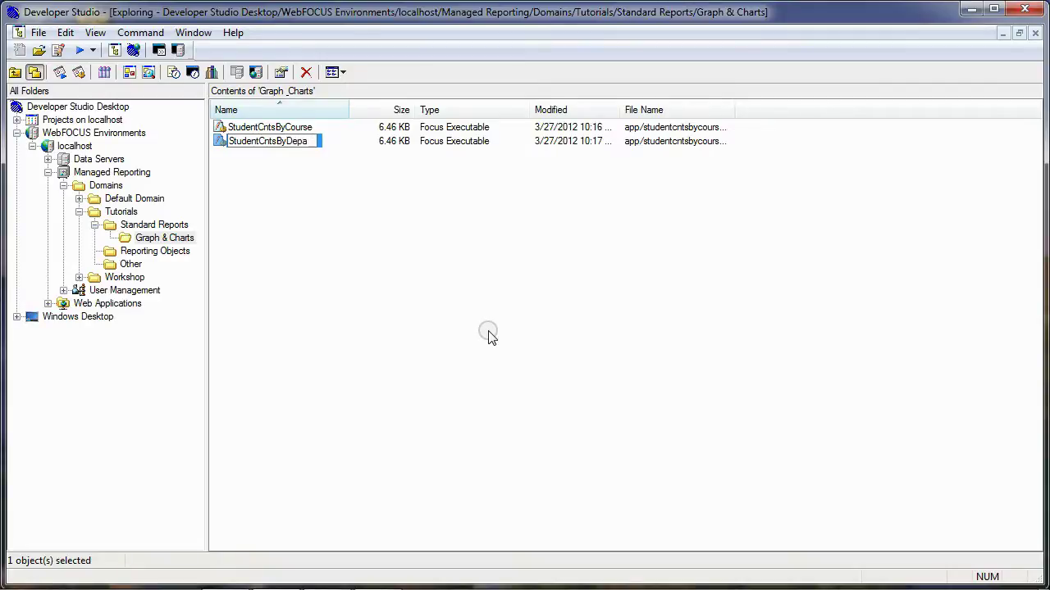
{"action": "key", "text": "Return"}
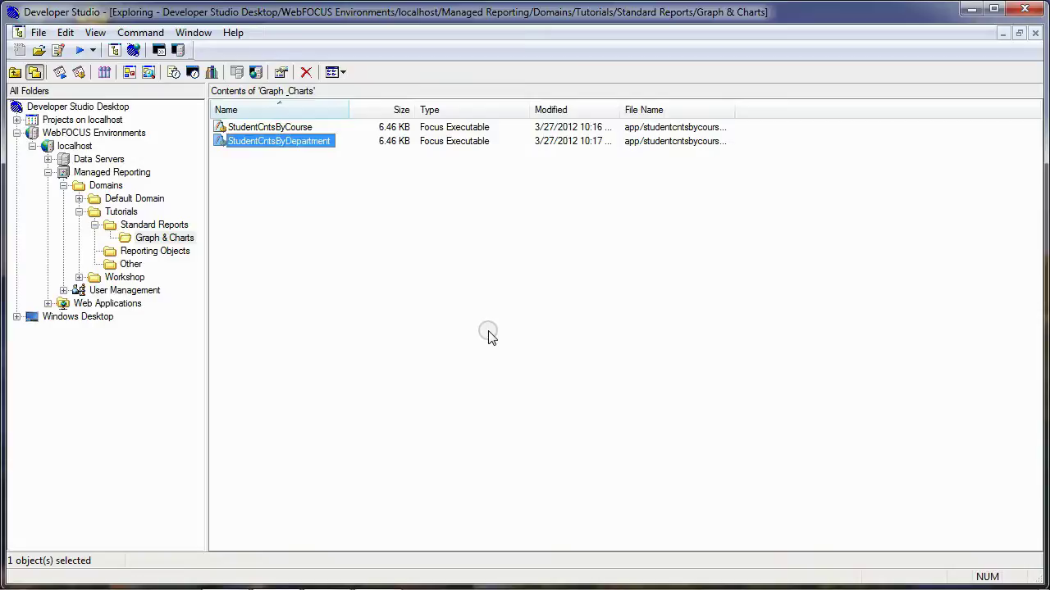
Step: Open the graph in StudentCntsByDepartment for editing and set its custom width to 475 pixels
{"action": "double_click", "coordinate": [299, 143]}
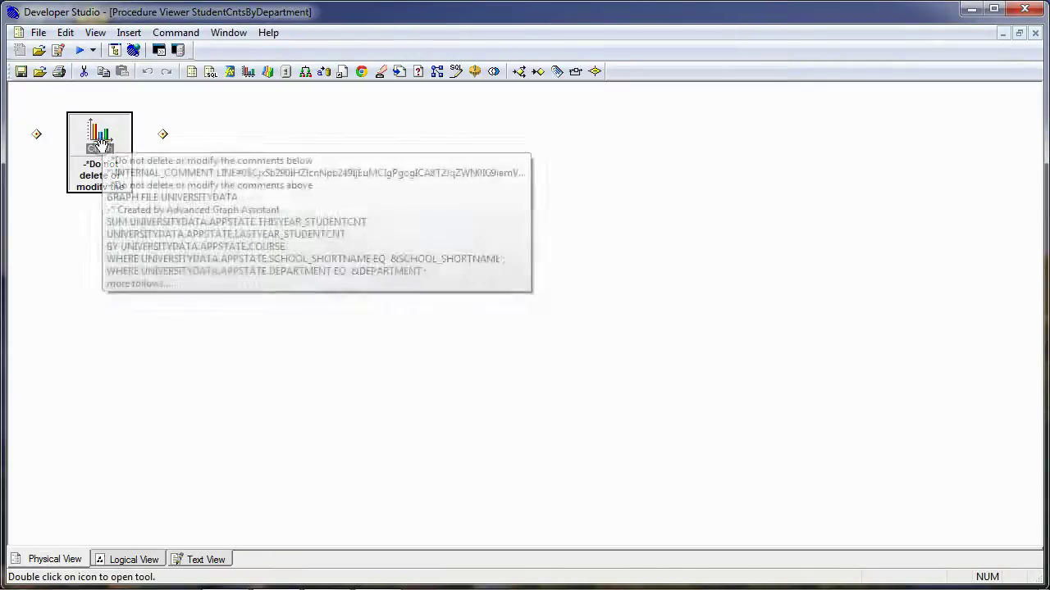
{"action": "double_click", "coordinate": [100, 145]}
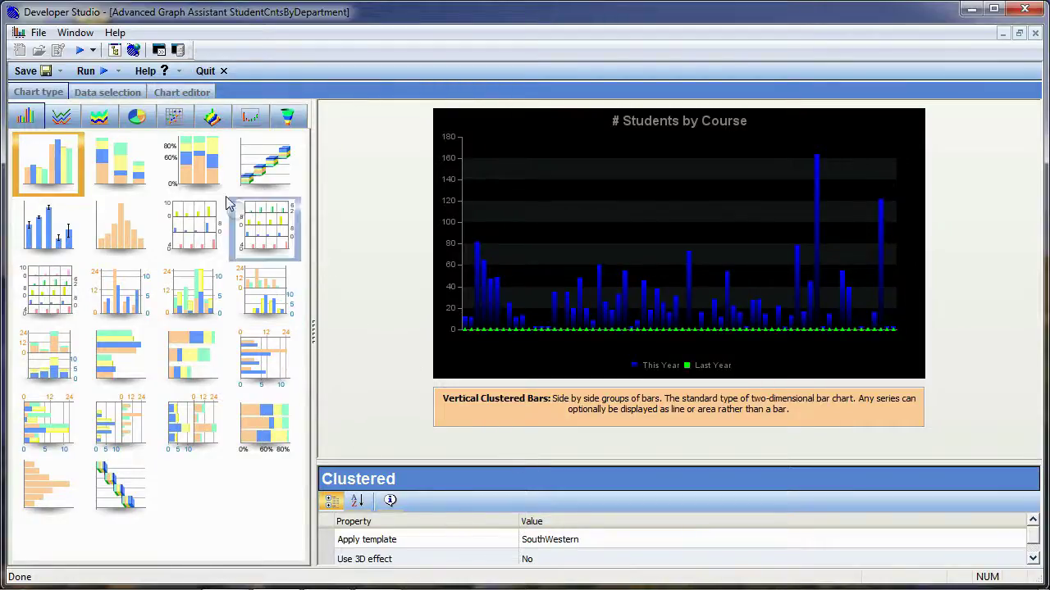
{"action": "left_click", "coordinate": [100, 94]}
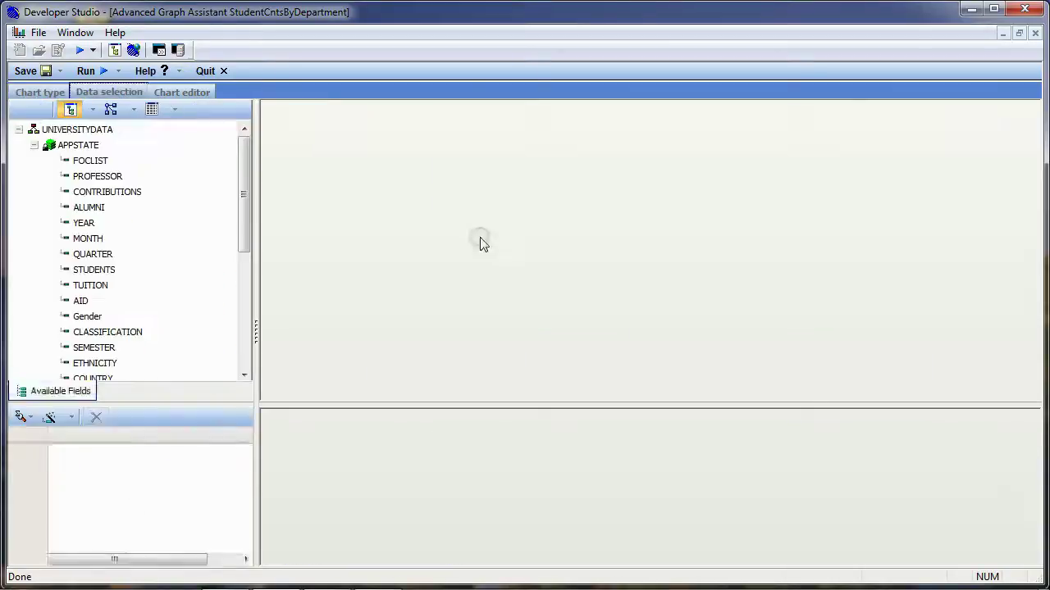
{"action": "left_click_drag", "start_coordinate": [1030, 505], "coordinate": [908, 529]}
{"action": "left_click", "coordinate": [492, 480]}
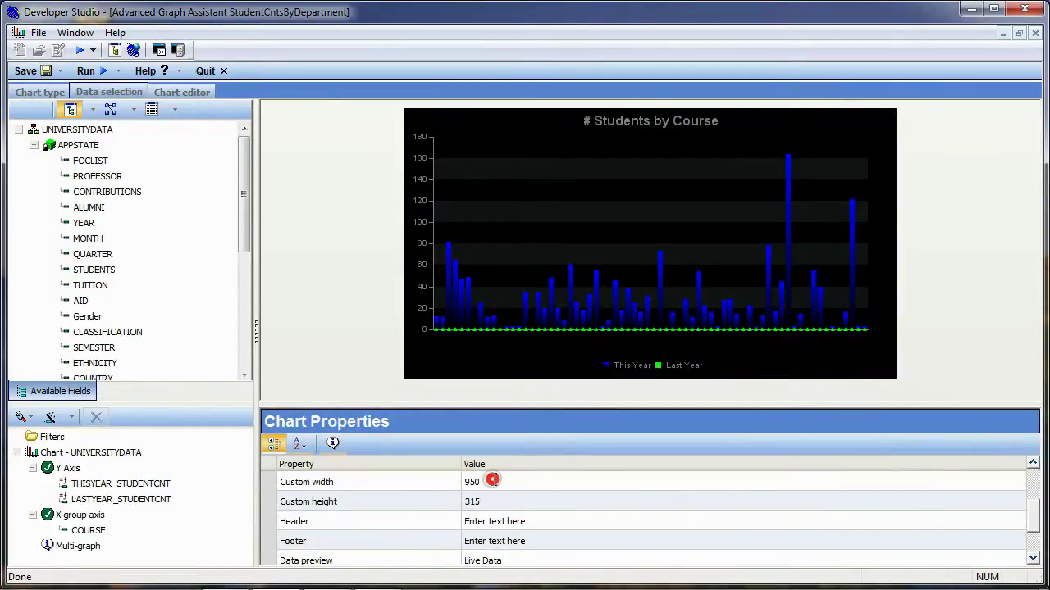
{"action": "left_click", "coordinate": [494, 480]}
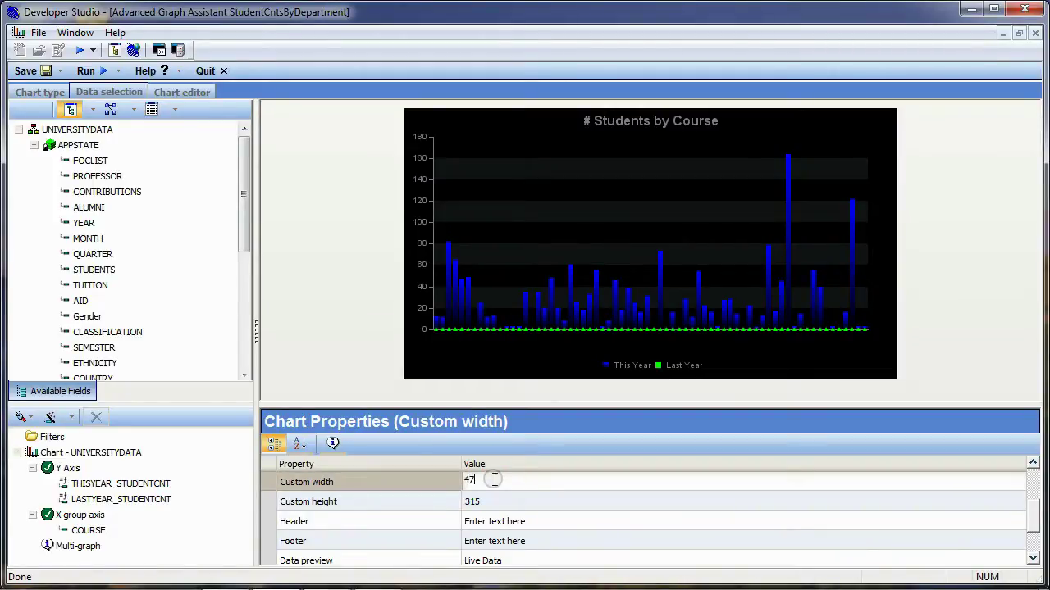
{"action": "key", "text": "Return"}
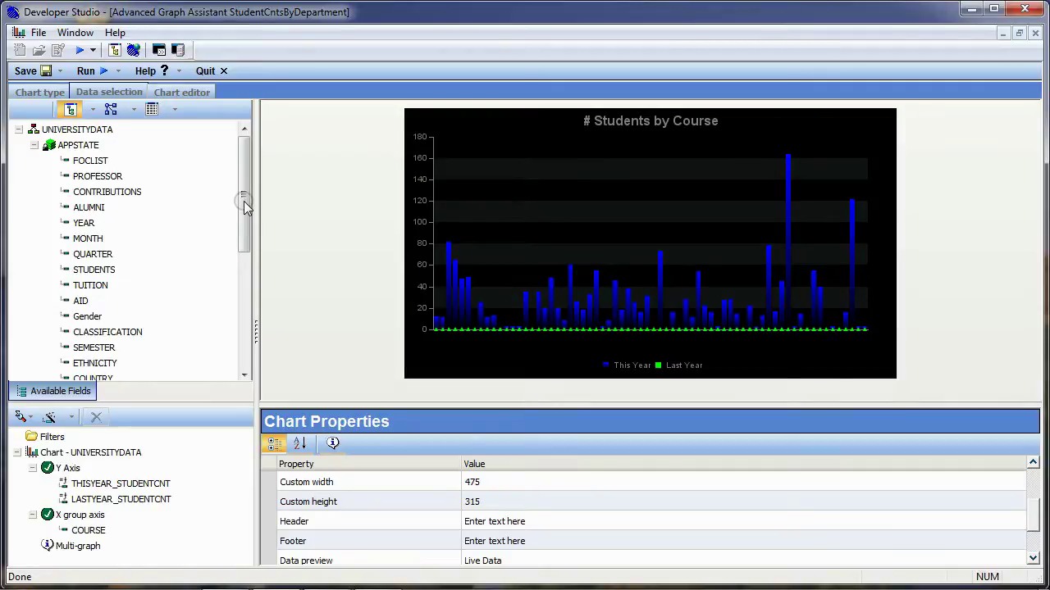
Step: Replace COURSE in the X group axis with the SCHOOL_SHORTNAME and DEPARTMENT fields
{"action": "left_click_drag", "start_coordinate": [244, 201], "coordinate": [281, 363]}
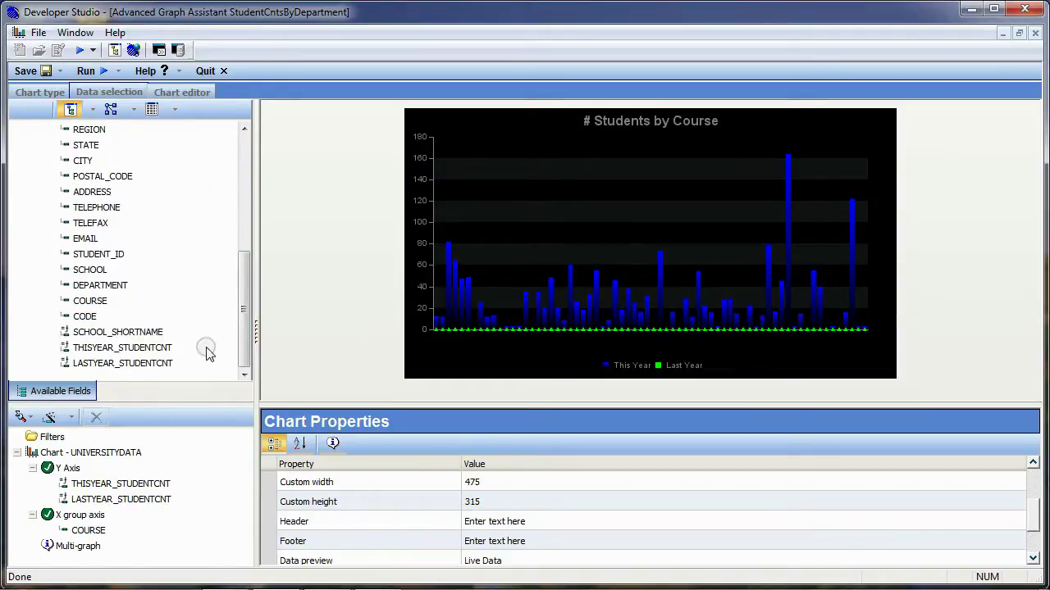
{"action": "left_click_drag", "start_coordinate": [133, 336], "coordinate": [86, 522]}
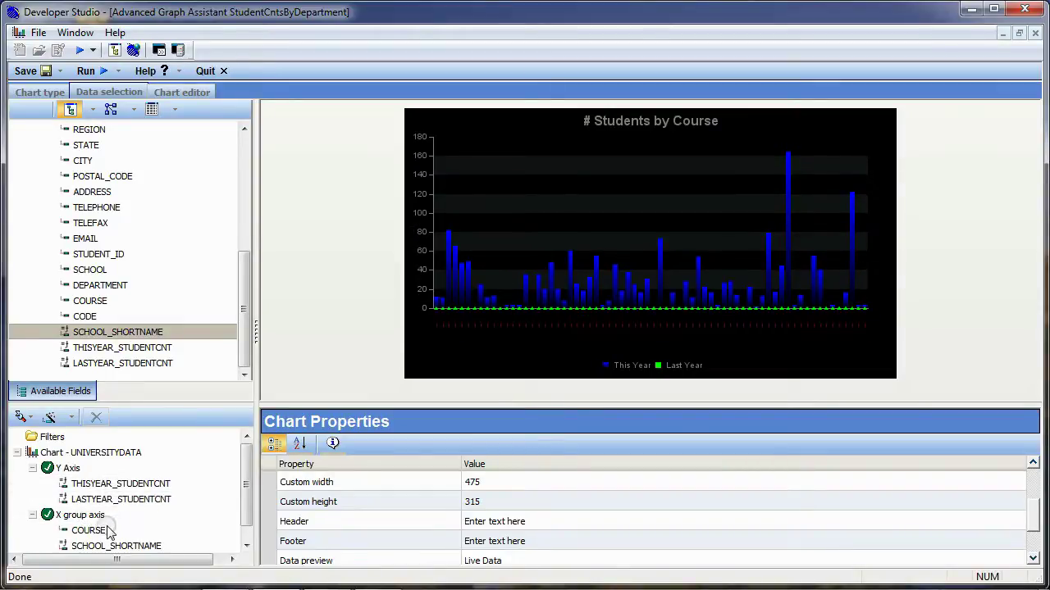
{"action": "left_click", "coordinate": [90, 530]}
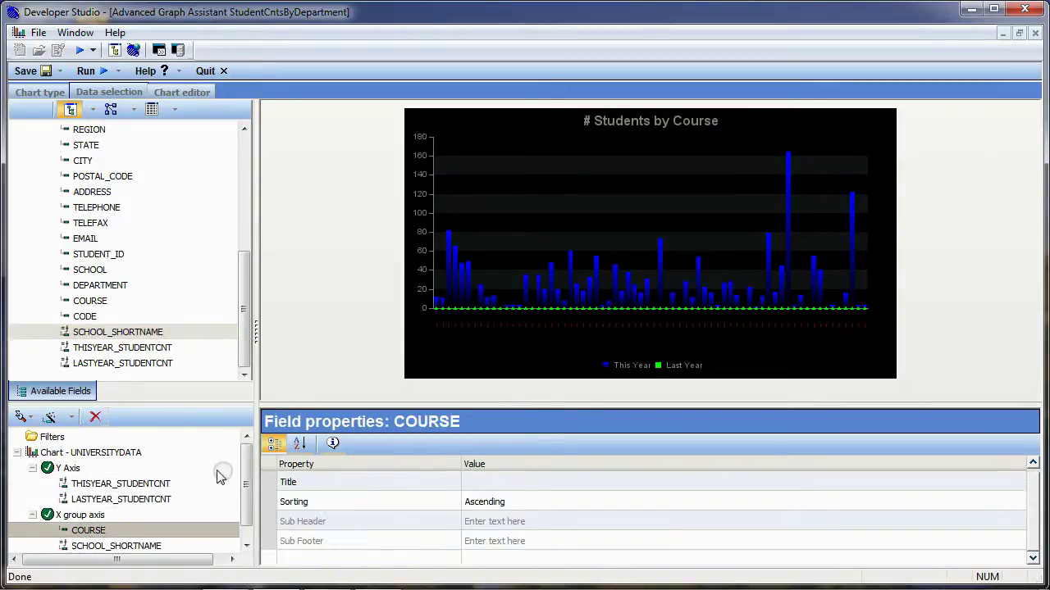
{"action": "left_click", "coordinate": [93, 417]}
{"action": "left_click_drag", "start_coordinate": [103, 287], "coordinate": [94, 534]}
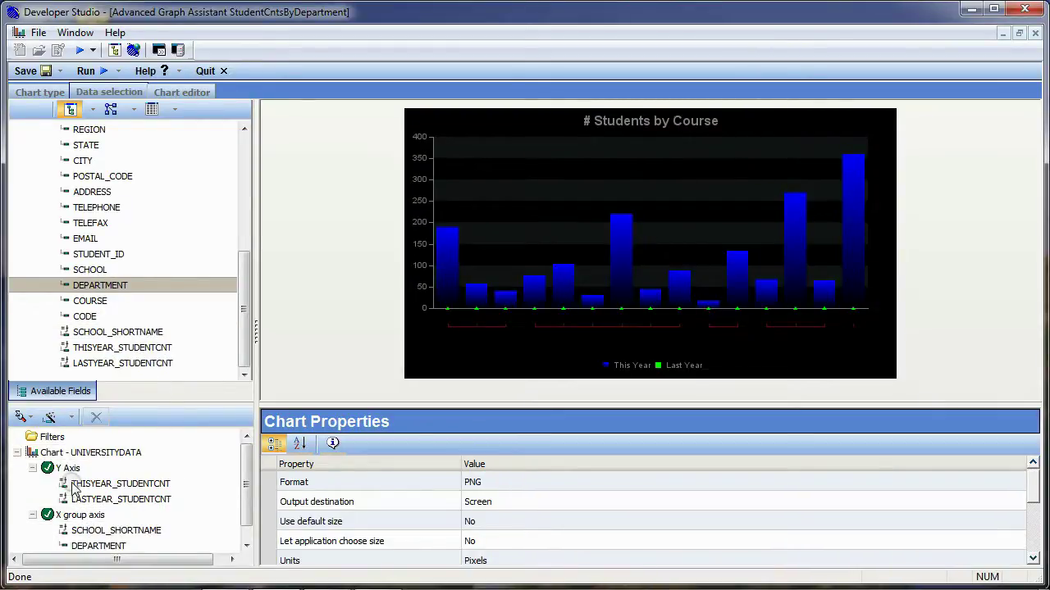
Step: Set the Visible property of SCHOOL_SHORTNAME in the X group axis to No
{"action": "left_click", "coordinate": [102, 530]}
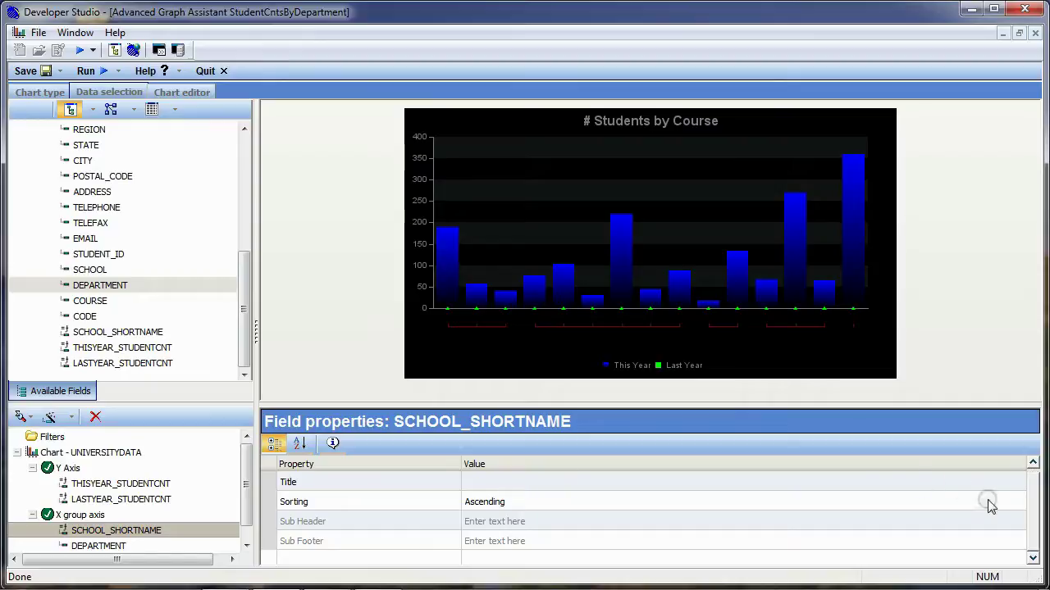
{"action": "left_click", "coordinate": [1033, 462]}
{"action": "left_click", "coordinate": [481, 482]}
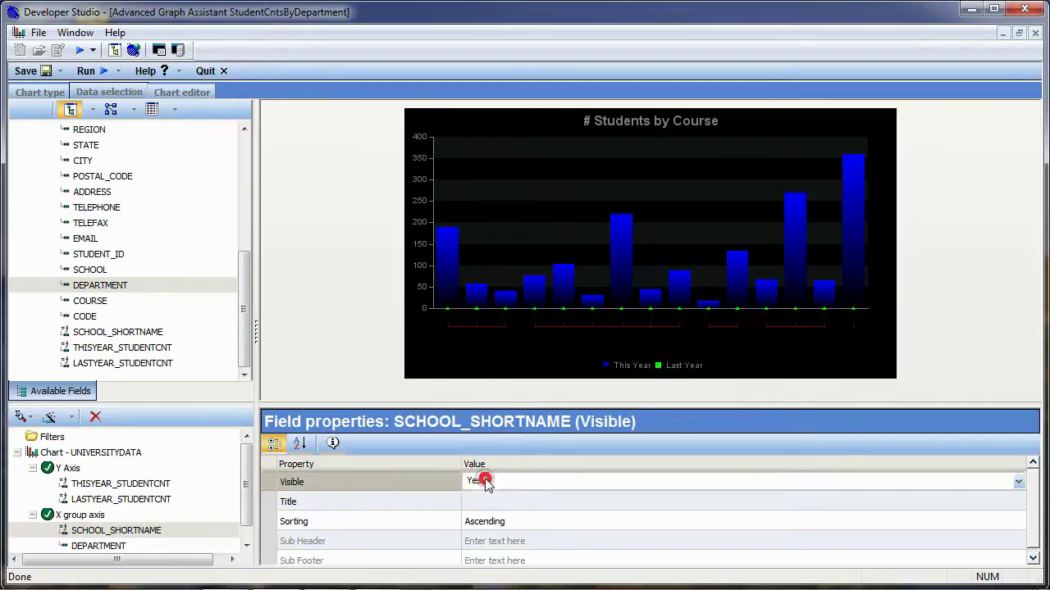
{"action": "left_click", "coordinate": [480, 482]}
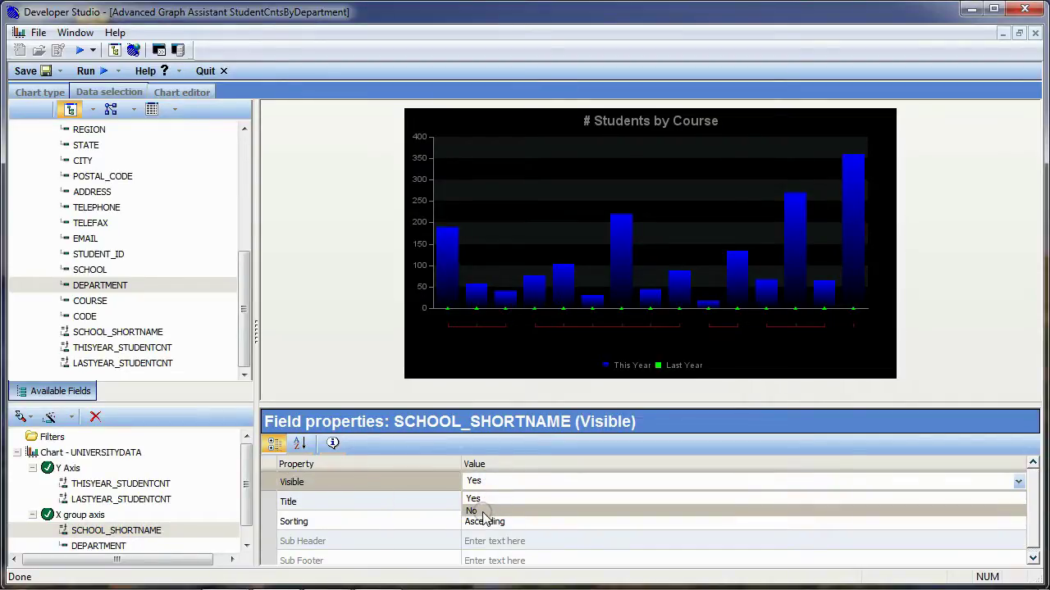
{"action": "left_click", "coordinate": [473, 511]}
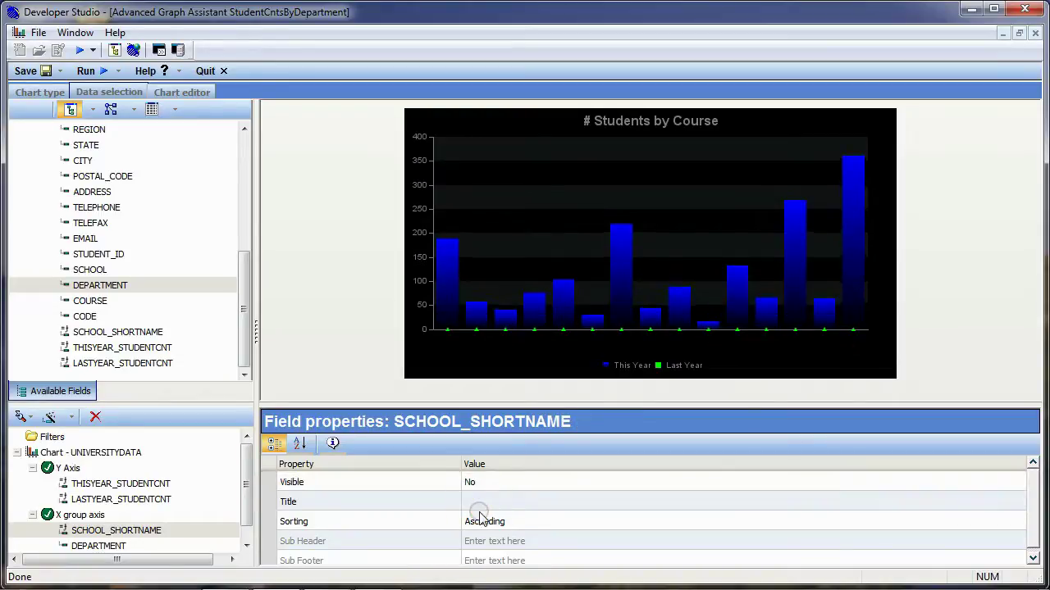
Step: Delete the DEPARTMENT WHERE statement from the chart's filters
{"action": "left_click", "coordinate": [45, 438]}
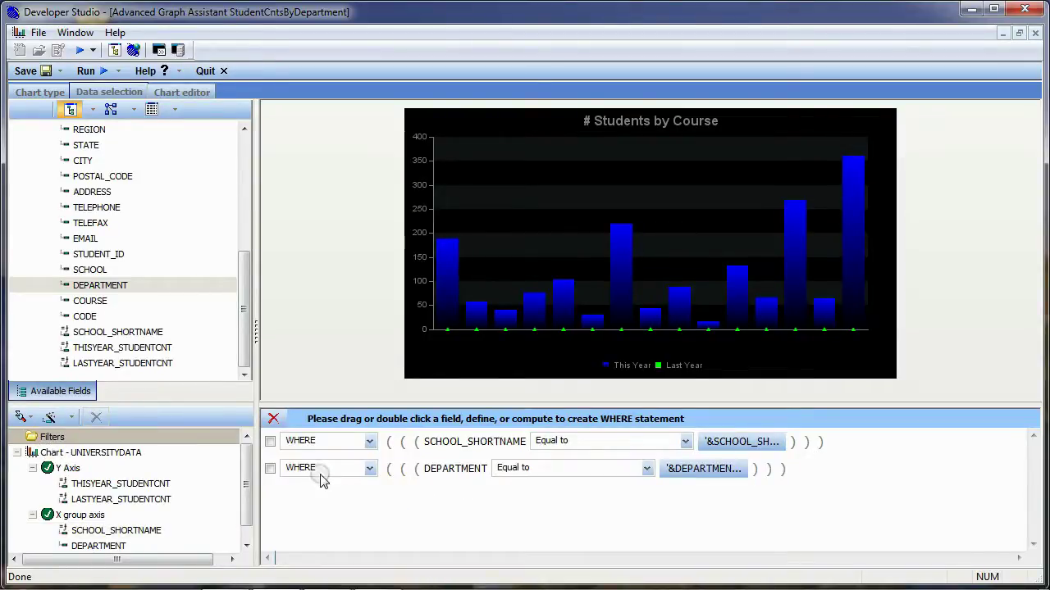
{"action": "left_click", "coordinate": [270, 468]}
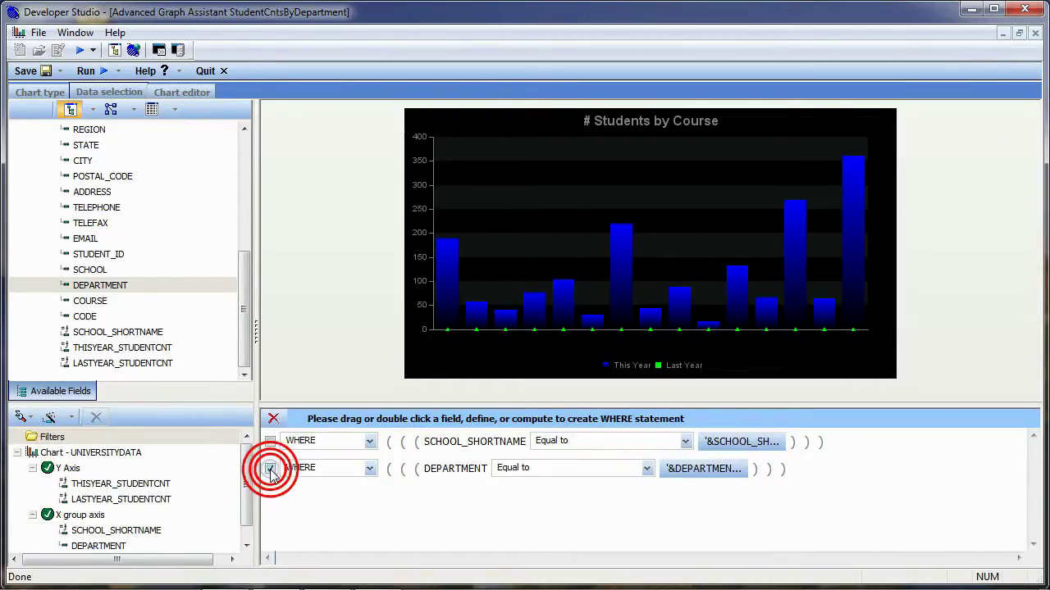
{"action": "left_click", "coordinate": [273, 420]}
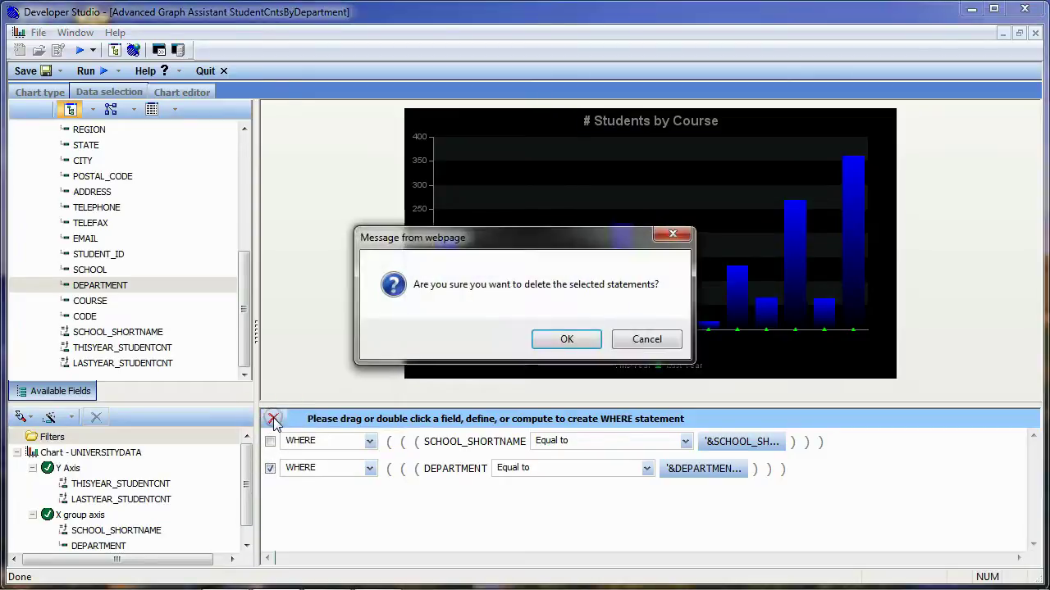
{"action": "left_click", "coordinate": [561, 343]}
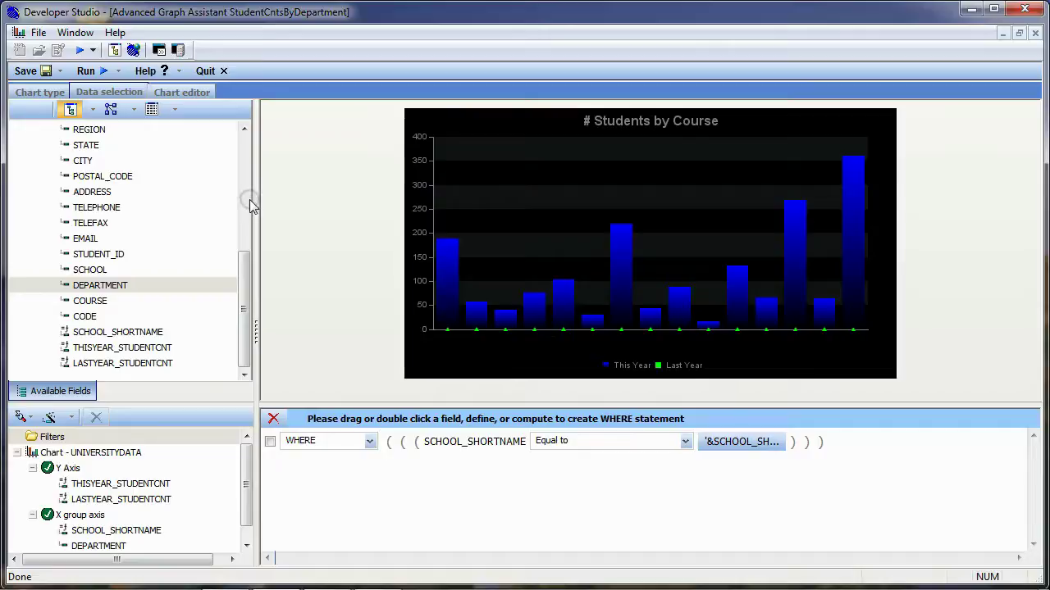
Step: Change the chart title to "# Students by Deparment" and save the report
{"action": "left_click", "coordinate": [184, 93]}
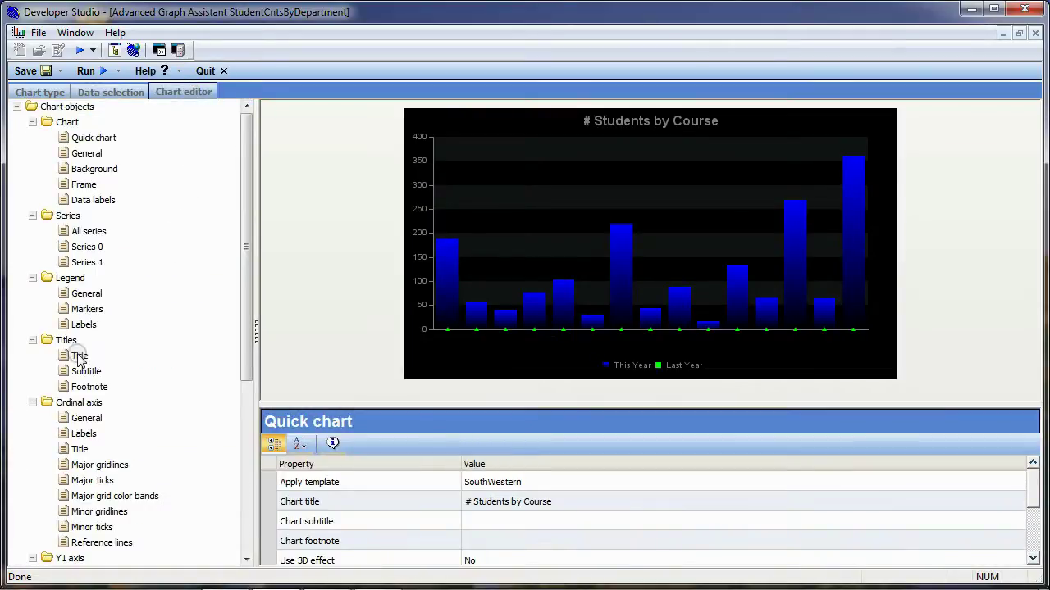
{"action": "left_click", "coordinate": [79, 357]}
{"action": "left_click", "coordinate": [528, 482]}
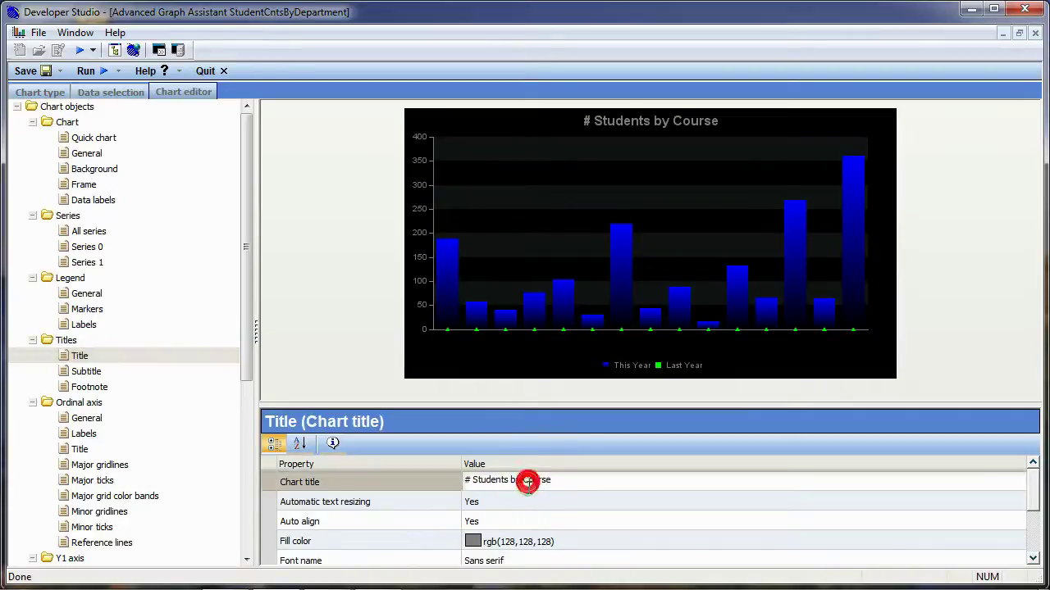
{"action": "left_click_drag", "start_coordinate": [525, 479], "coordinate": [566, 480]}
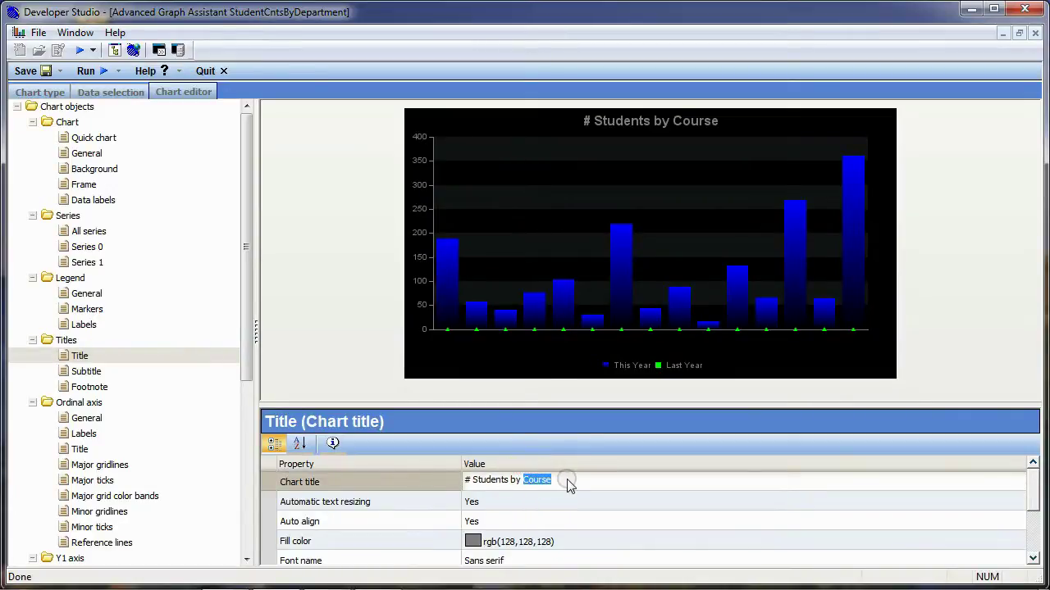
{"action": "type", "text": "Deparment"}
{"action": "key", "text": "Return"}
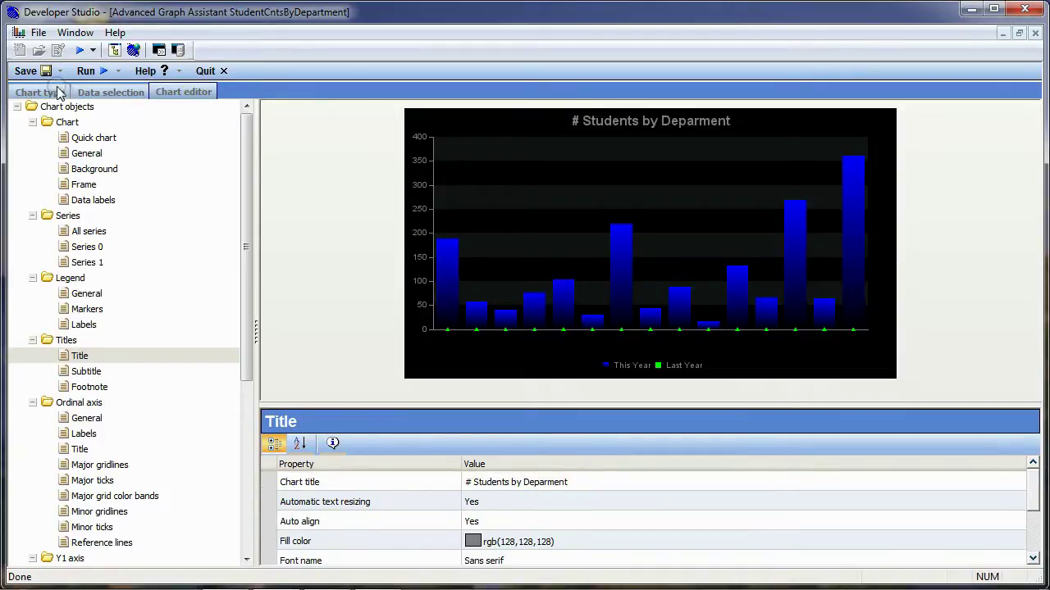
{"action": "left_click", "coordinate": [27, 73]}
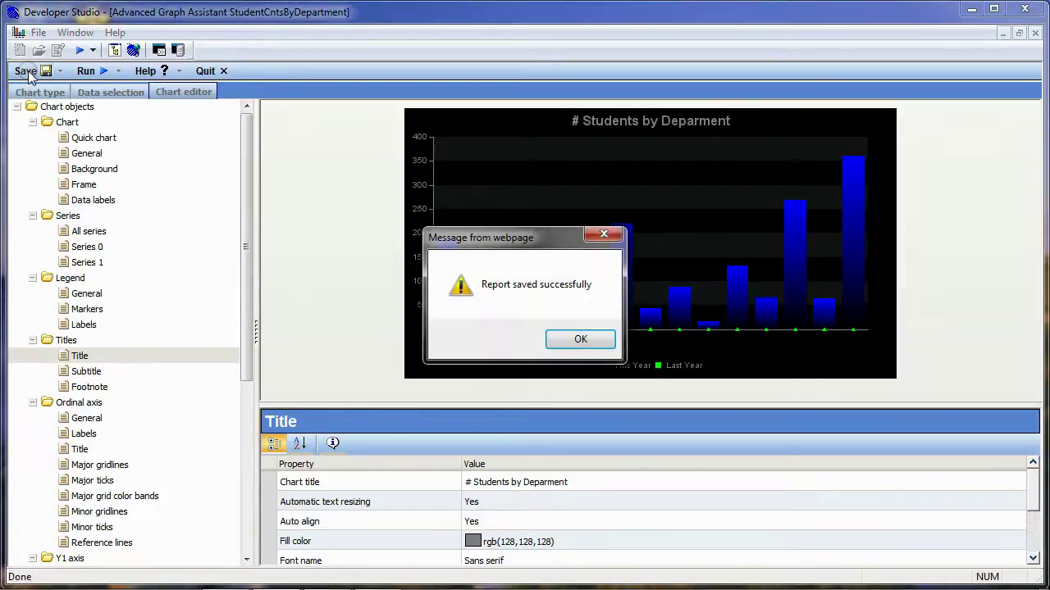
{"action": "left_click", "coordinate": [578, 340]}
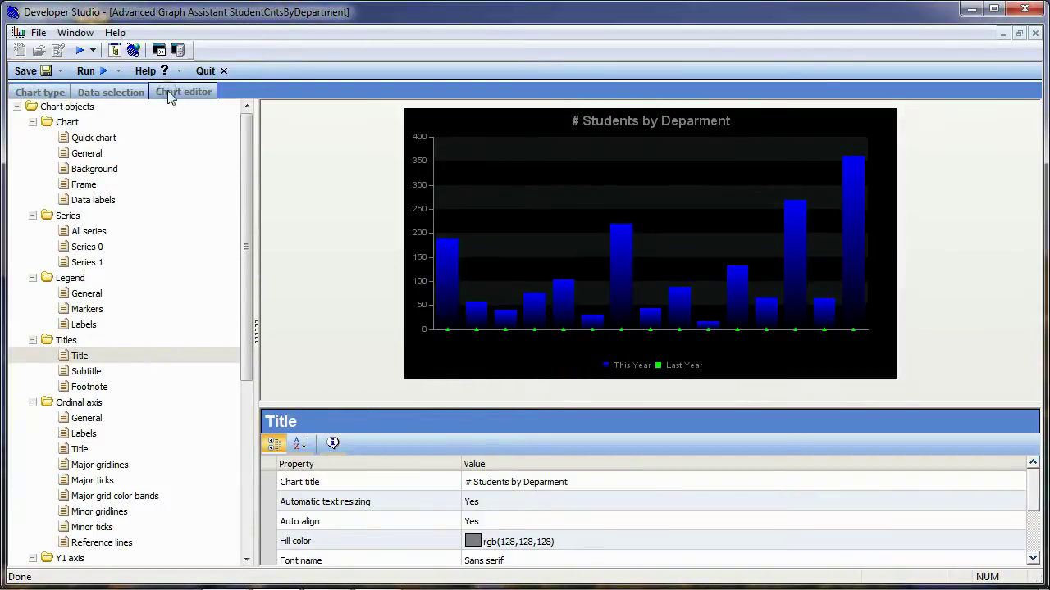
Step: Run the department chart with SCHOOL_SHORTNAME set to Business, check the output, and close the output window
{"action": "left_click", "coordinate": [85, 71]}
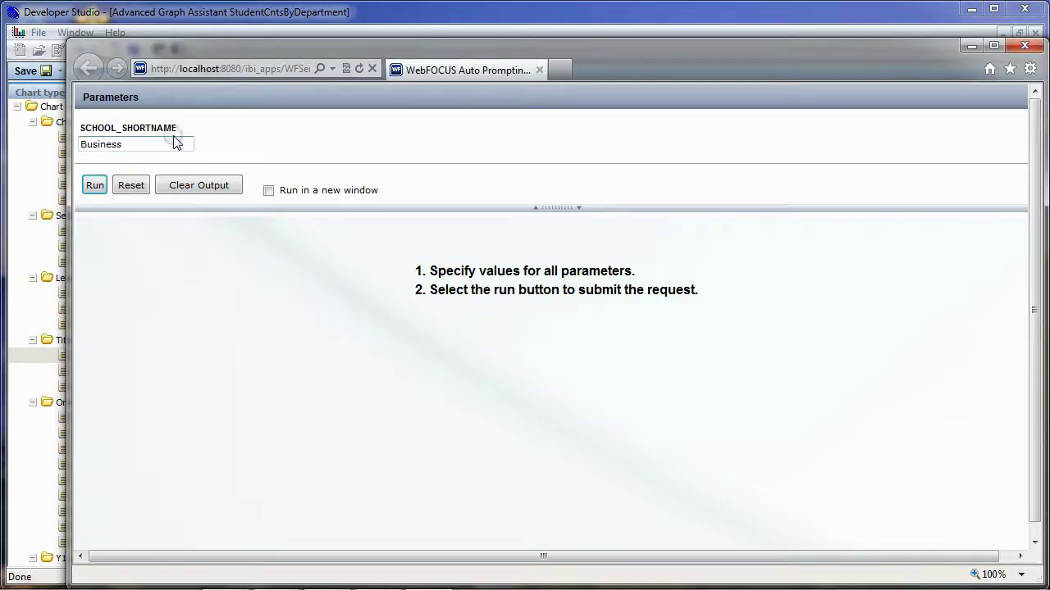
{"action": "left_click", "coordinate": [92, 190]}
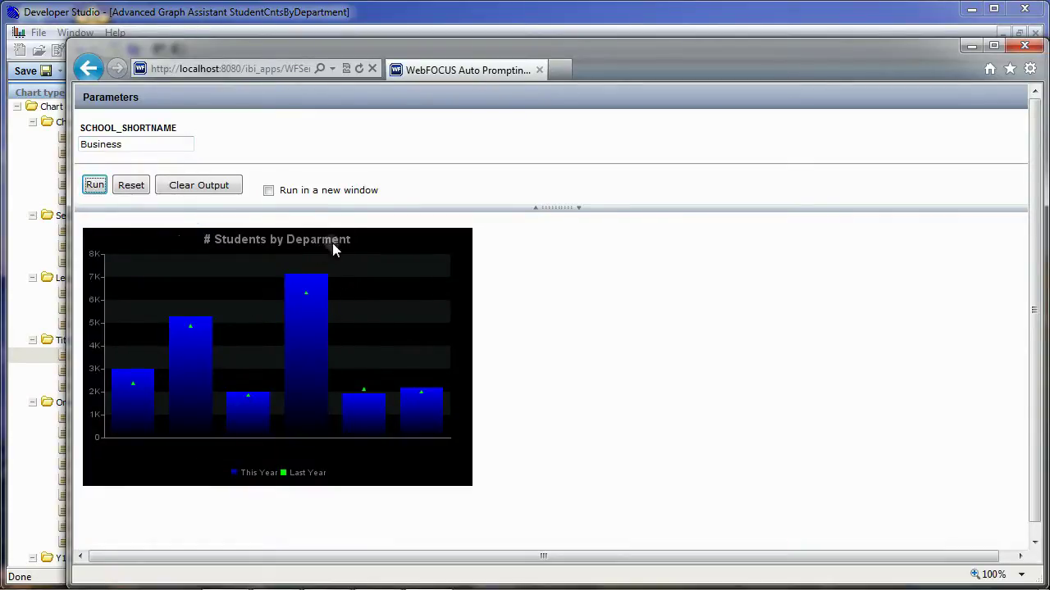
{"action": "left_click", "coordinate": [1025, 46]}
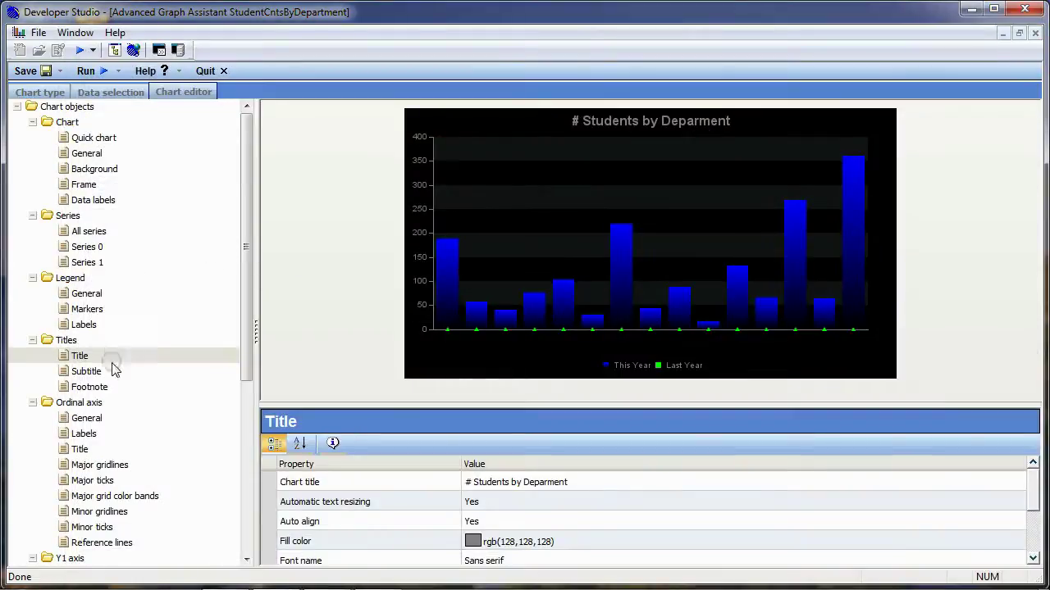
Step: Correct the chart title to "# Students by Department", then quit with the changes saved and close the procedure
{"action": "left_click", "coordinate": [543, 480]}
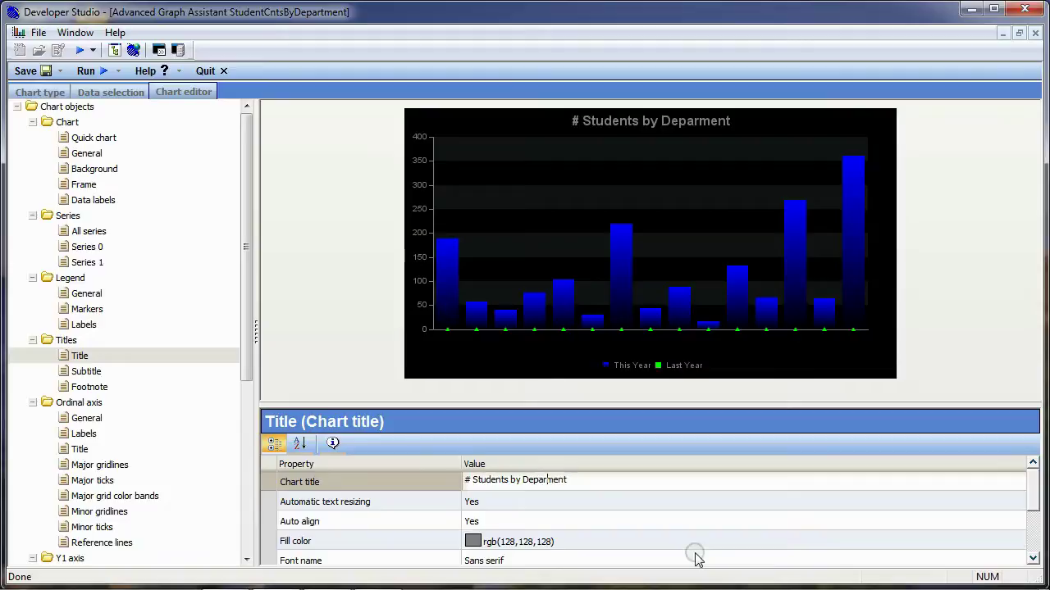
{"action": "key", "text": "Return"}
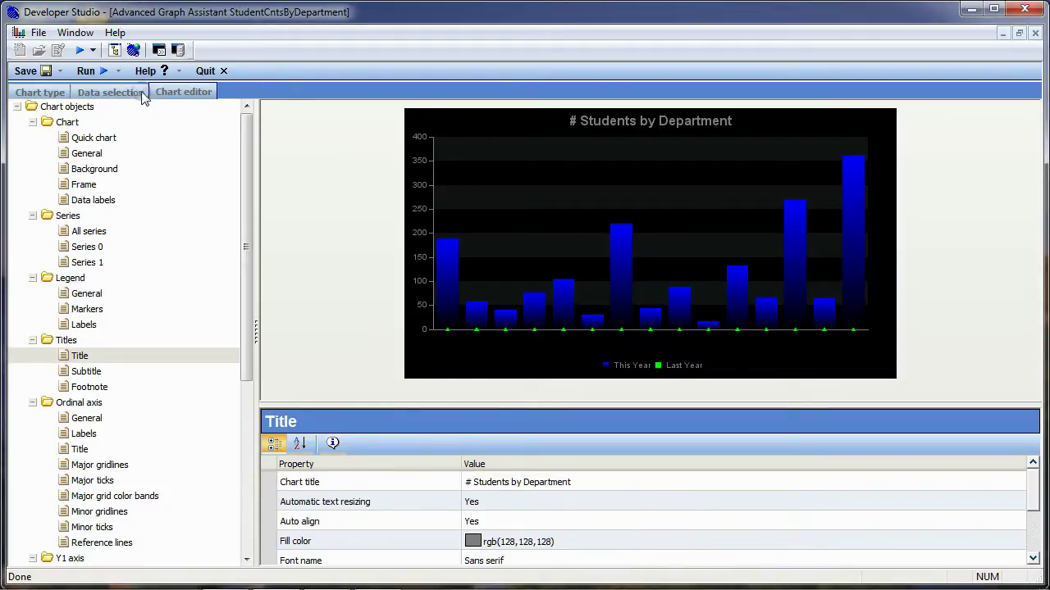
{"action": "left_click", "coordinate": [205, 71]}
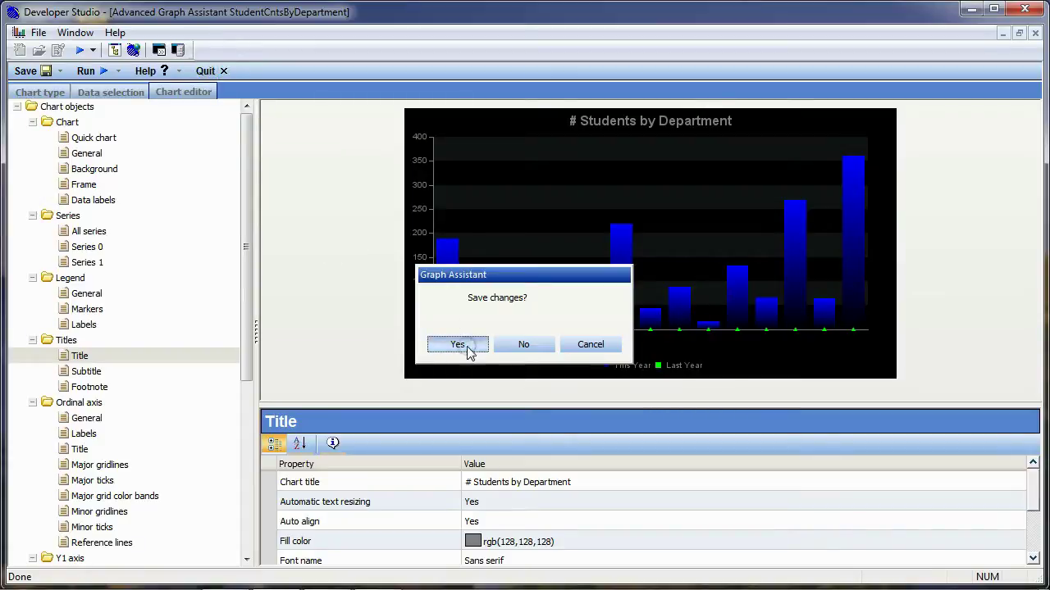
{"action": "left_click", "coordinate": [457, 345]}
{"action": "left_click", "coordinate": [578, 338]}
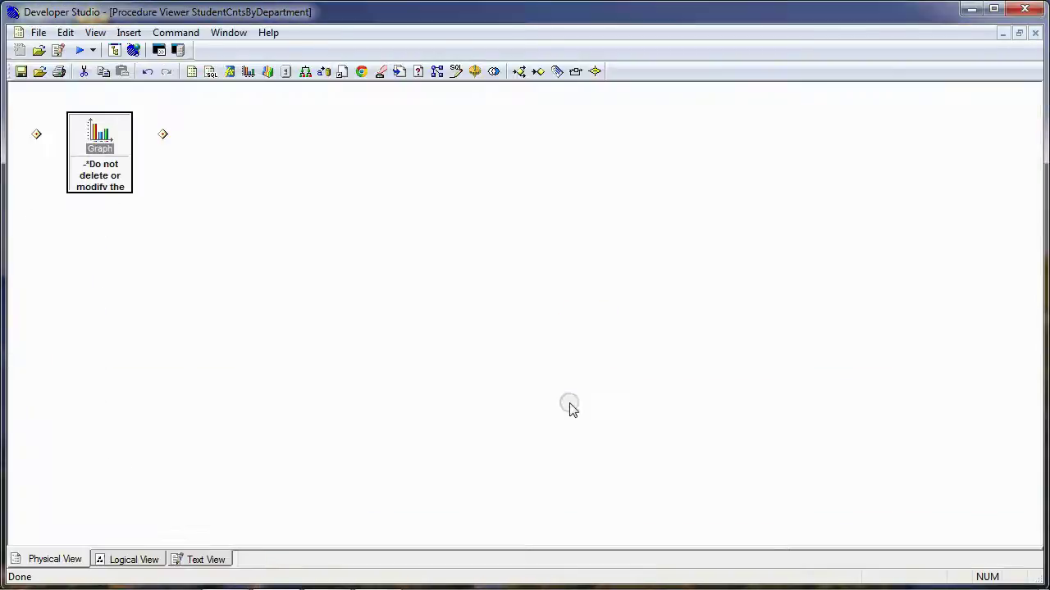
{"action": "left_click", "coordinate": [1035, 33]}
Step: Duplicate the StudentCntsByDepartment procedure within the Graph & Charts folder
{"action": "right_click", "coordinate": [265, 142]}
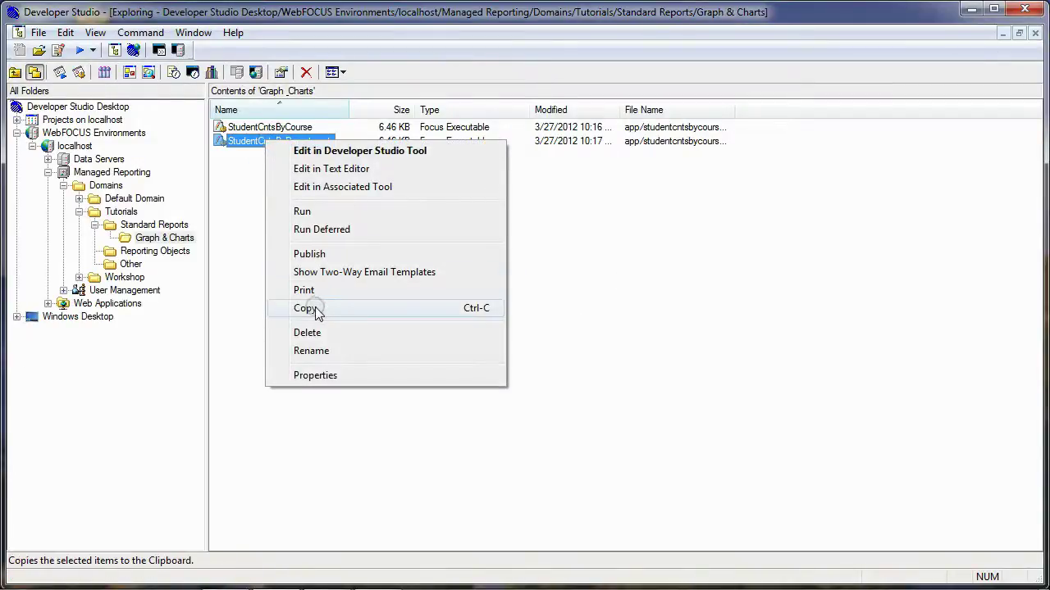
{"action": "left_click", "coordinate": [307, 309]}
{"action": "right_click", "coordinate": [356, 219]}
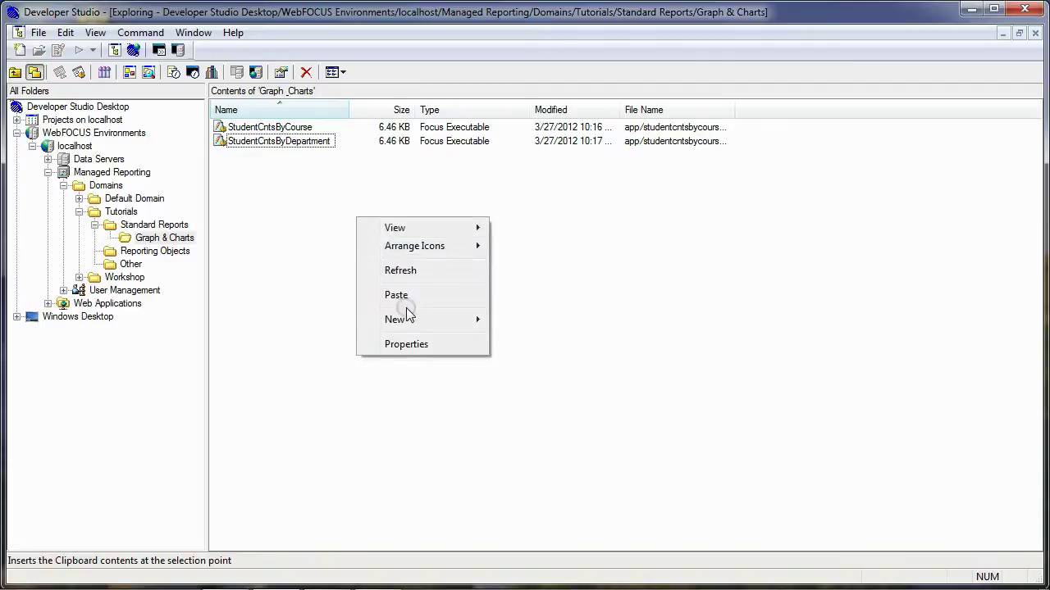
{"action": "left_click", "coordinate": [402, 297]}
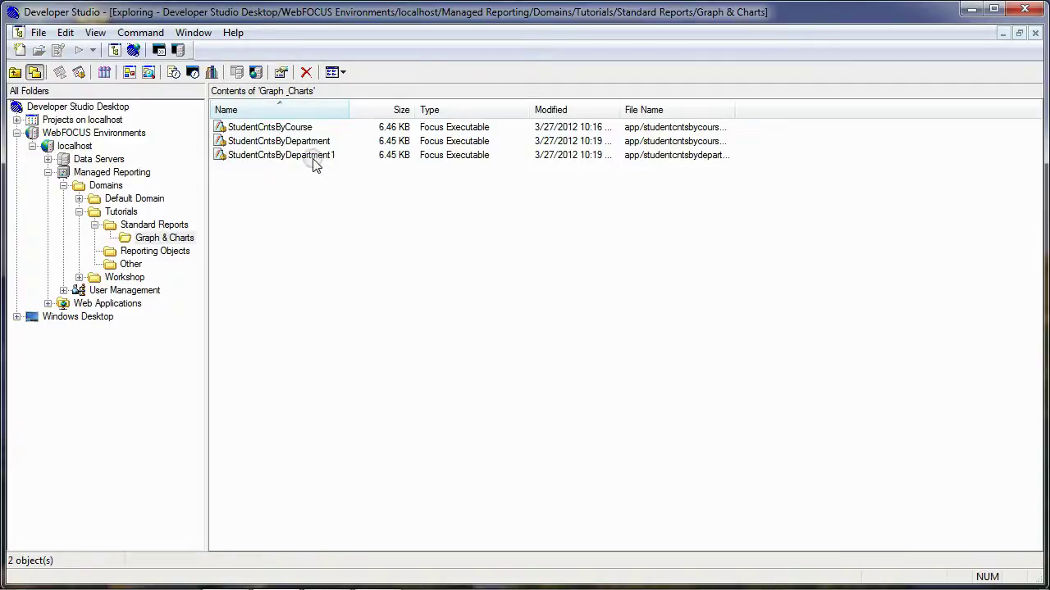
Step: Rename the copied StudentCntsByDepartment1 procedure as StudentCntsBySchool
{"action": "right_click", "coordinate": [307, 156]}
{"action": "left_click", "coordinate": [375, 368]}
{"action": "key", "text": "End"}
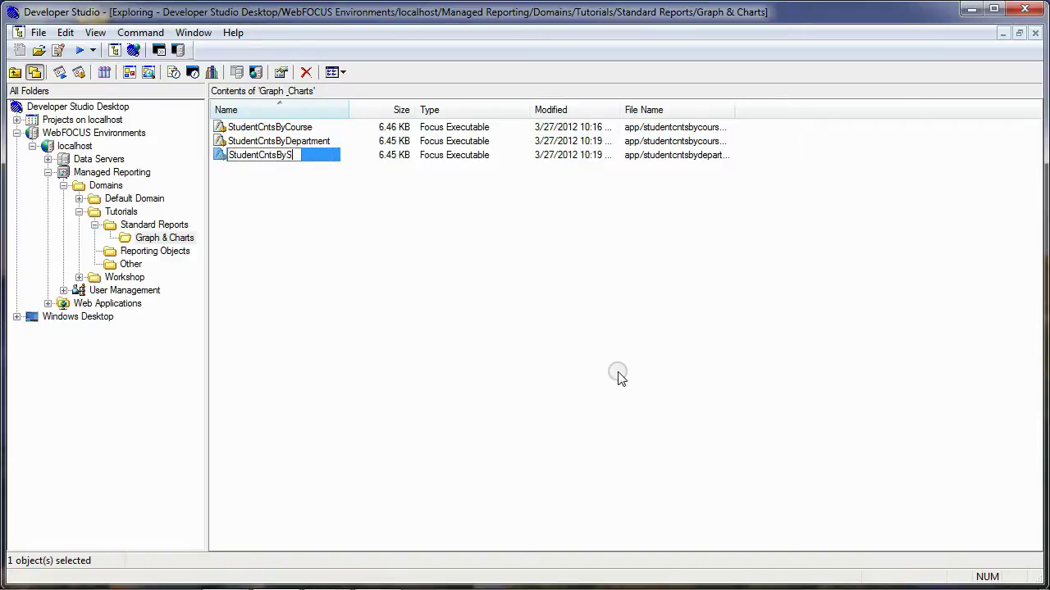
{"action": "key", "text": "Return"}
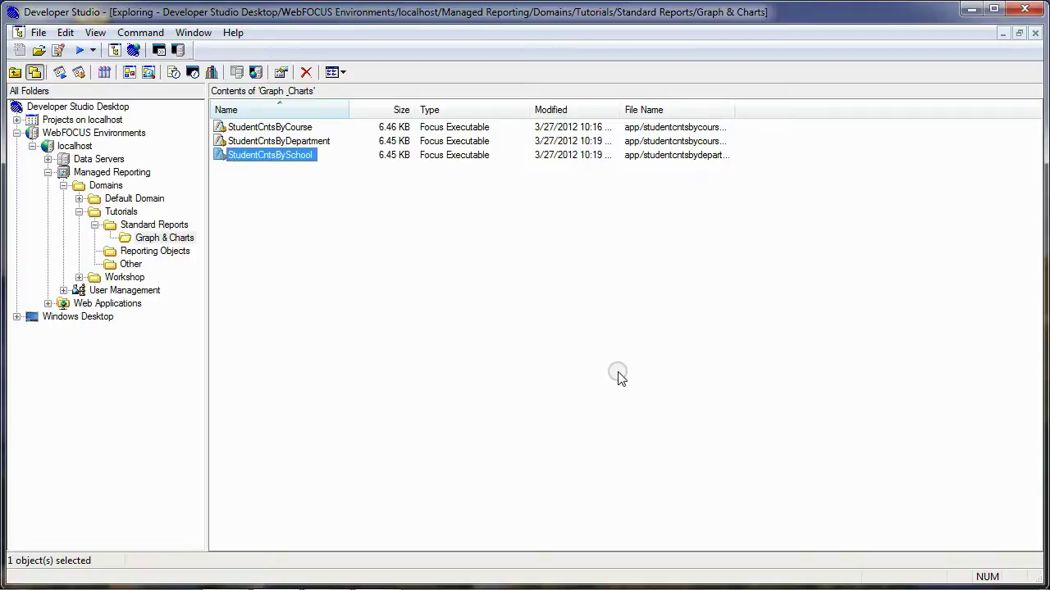
Step: Open the graph in StudentCntsBySchool for editing and remove DEPARTMENT from the X group axis
{"action": "double_click", "coordinate": [270, 156]}
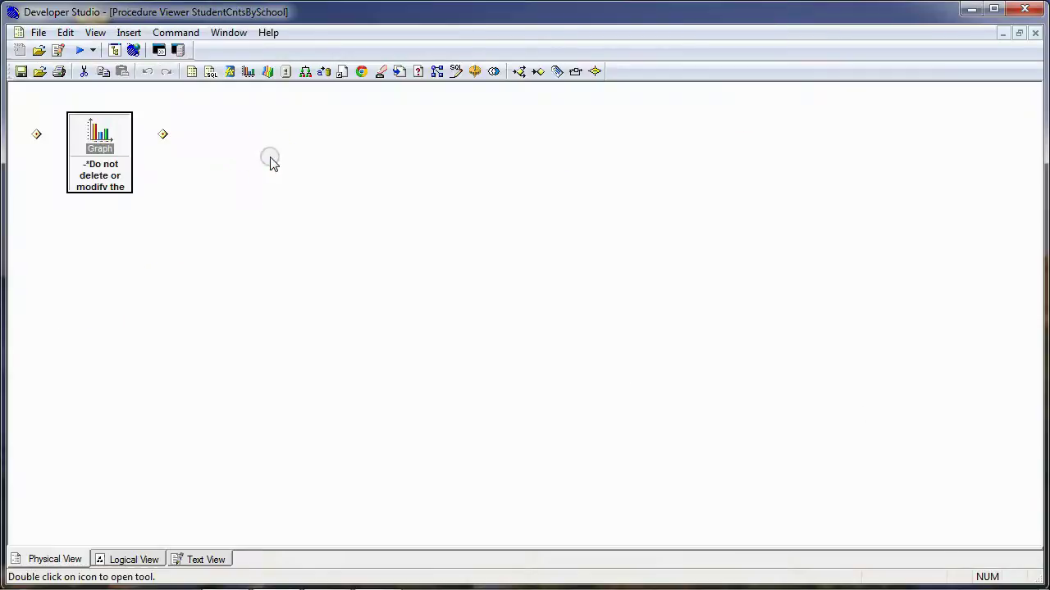
{"action": "double_click", "coordinate": [99, 151]}
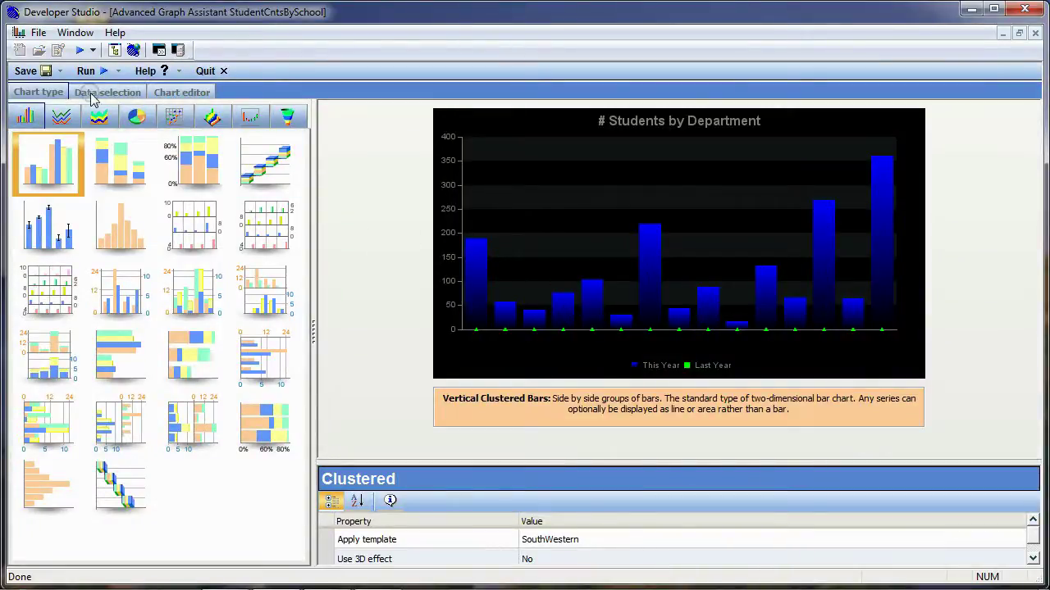
{"action": "left_click", "coordinate": [117, 92]}
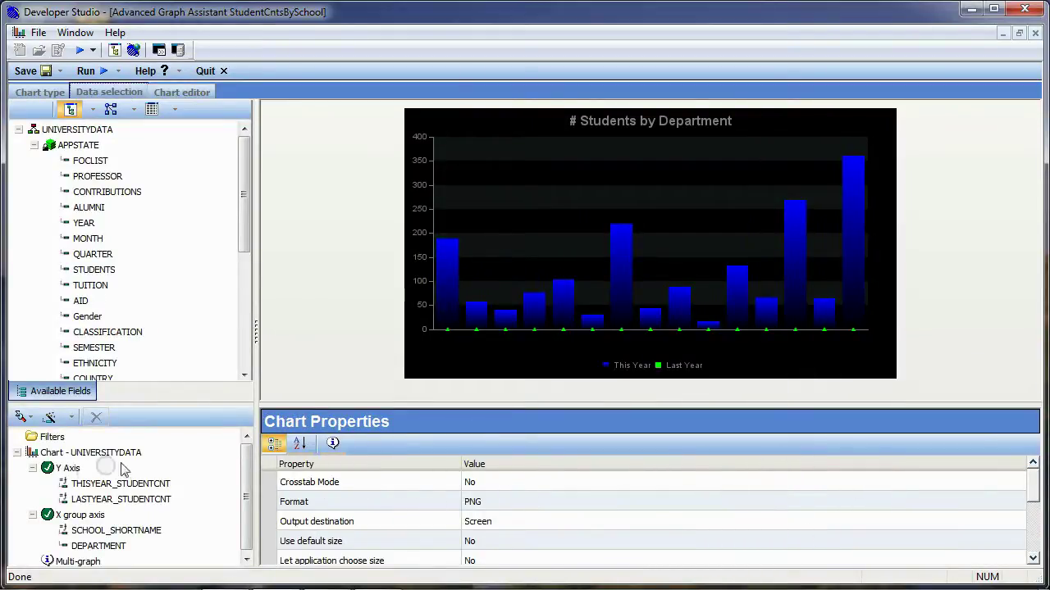
{"action": "left_click", "coordinate": [115, 531]}
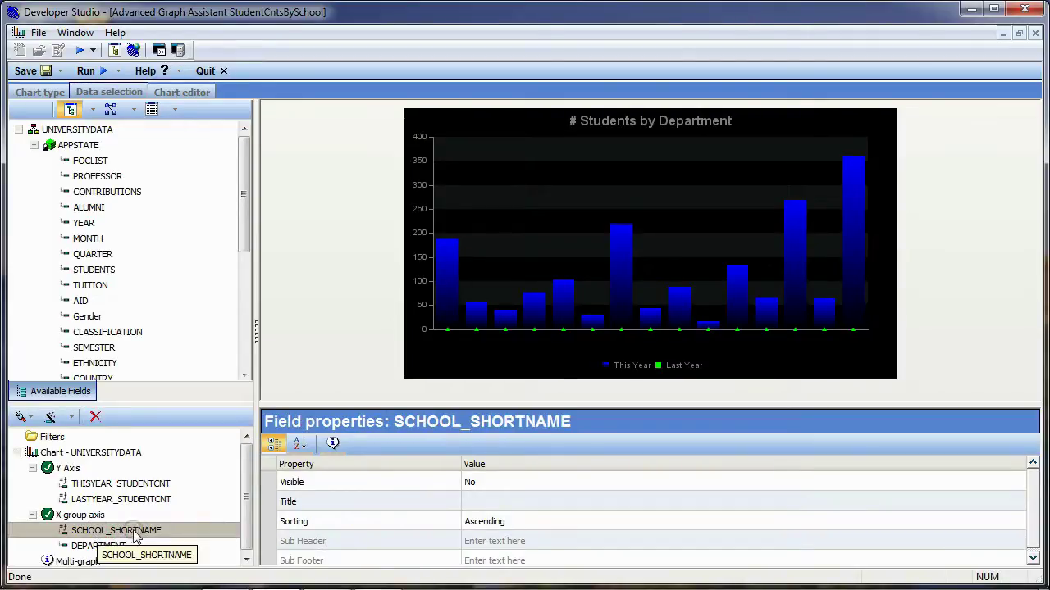
{"action": "left_click", "coordinate": [96, 547]}
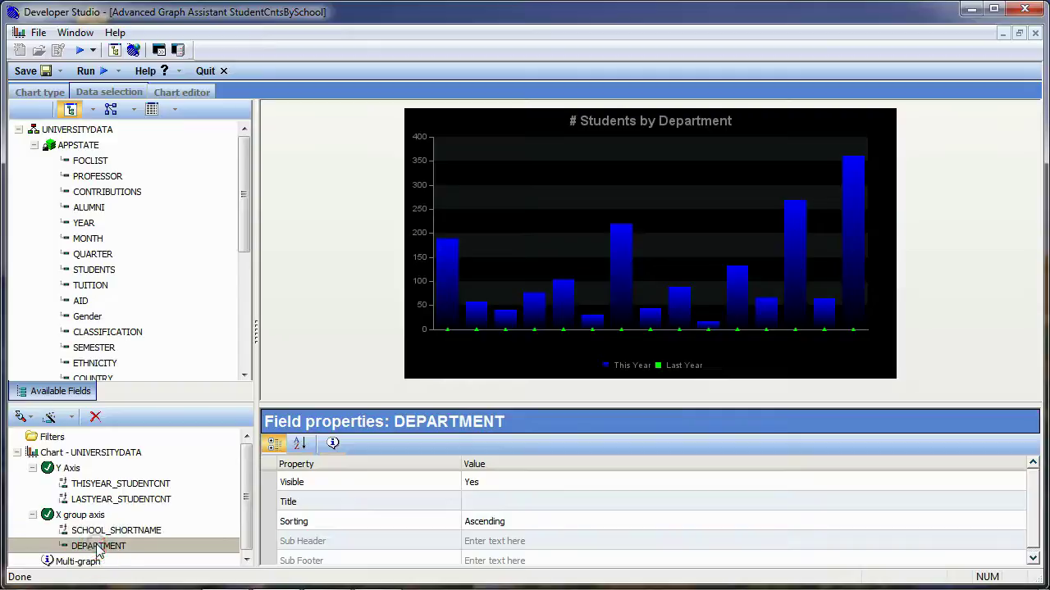
{"action": "left_click", "coordinate": [98, 420]}
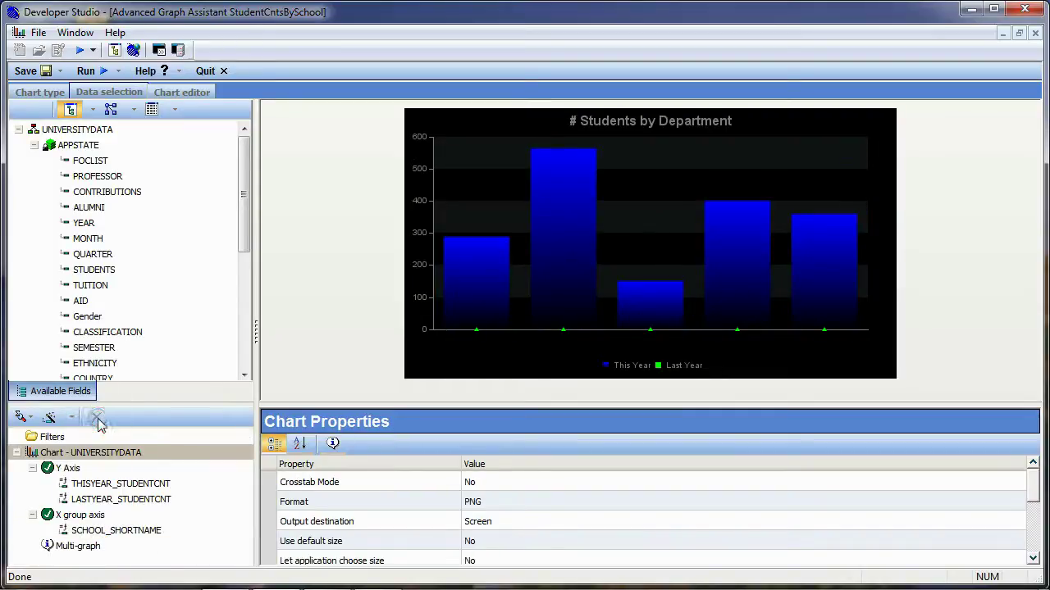
Step: Delete the SCHOOL_SHORTNAME WHERE statement from the chart's filters
{"action": "left_click", "coordinate": [52, 438]}
{"action": "left_click", "coordinate": [270, 443]}
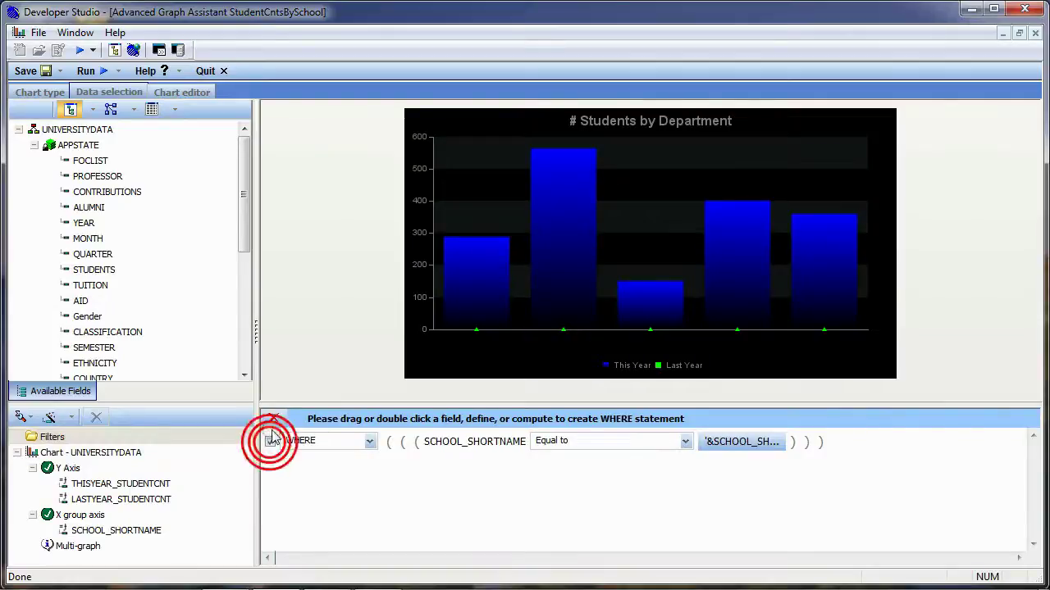
{"action": "left_click", "coordinate": [274, 420]}
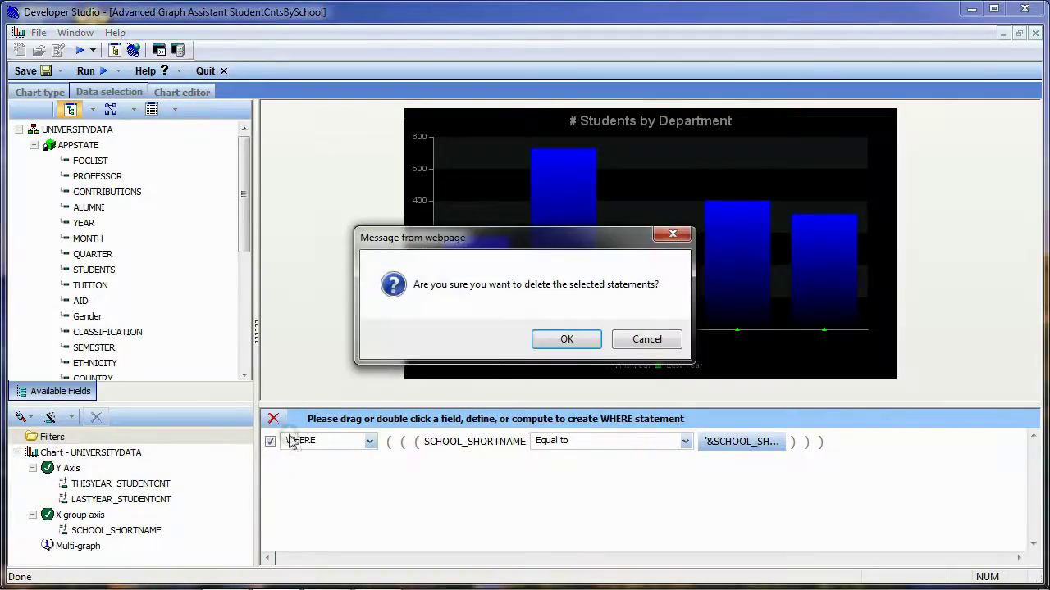
{"action": "left_click", "coordinate": [565, 339]}
Step: Change the chart title to "# Students by School" and save the report
{"action": "left_click", "coordinate": [181, 93]}
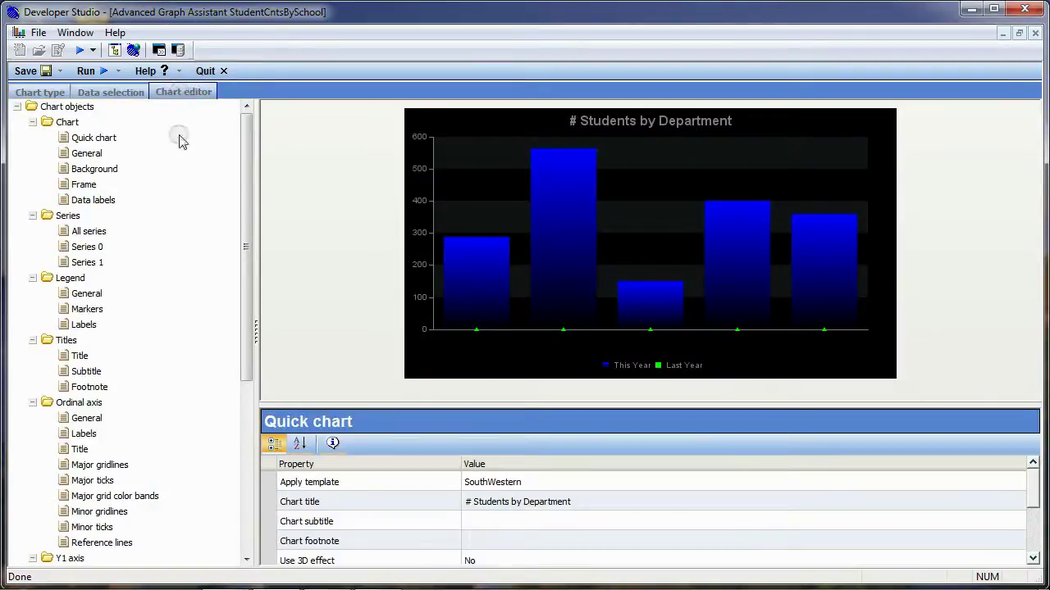
{"action": "left_click", "coordinate": [80, 355]}
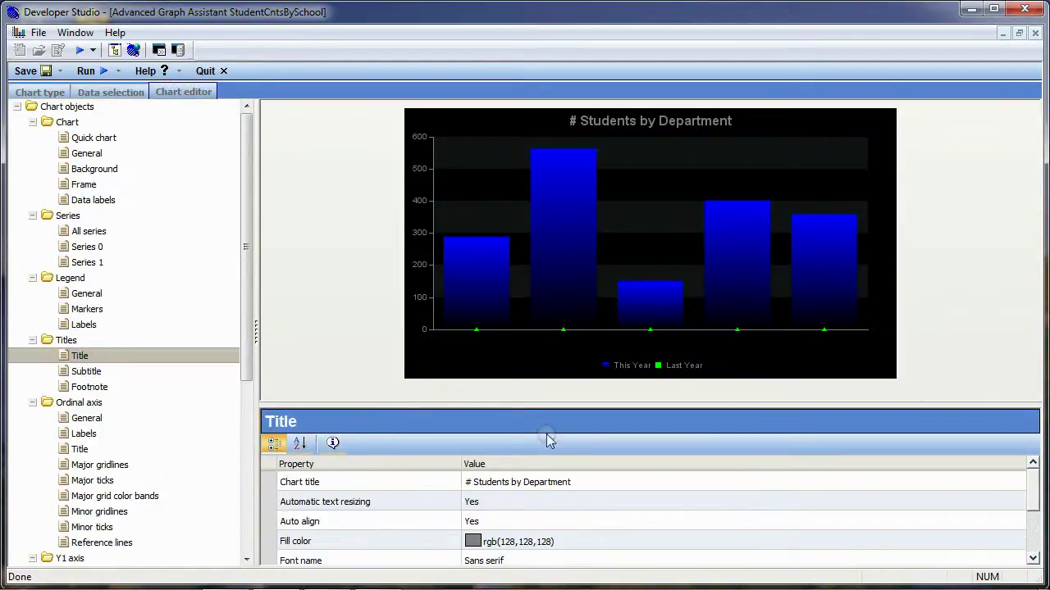
{"action": "left_click", "coordinate": [552, 480]}
{"action": "left_click_drag", "start_coordinate": [522, 480], "coordinate": [611, 474]}
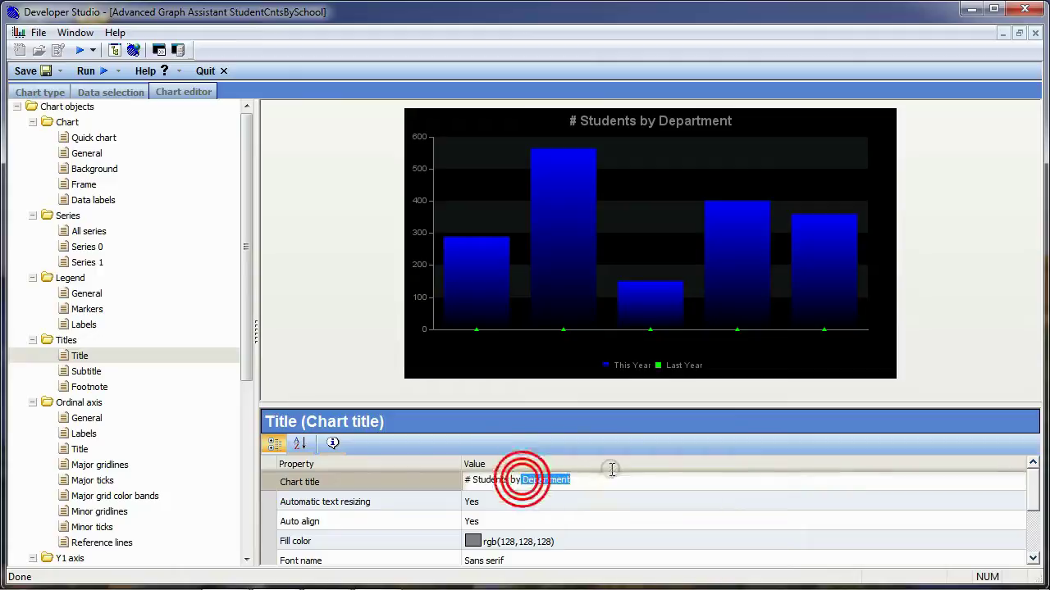
{"action": "key", "text": "BackSpace"}
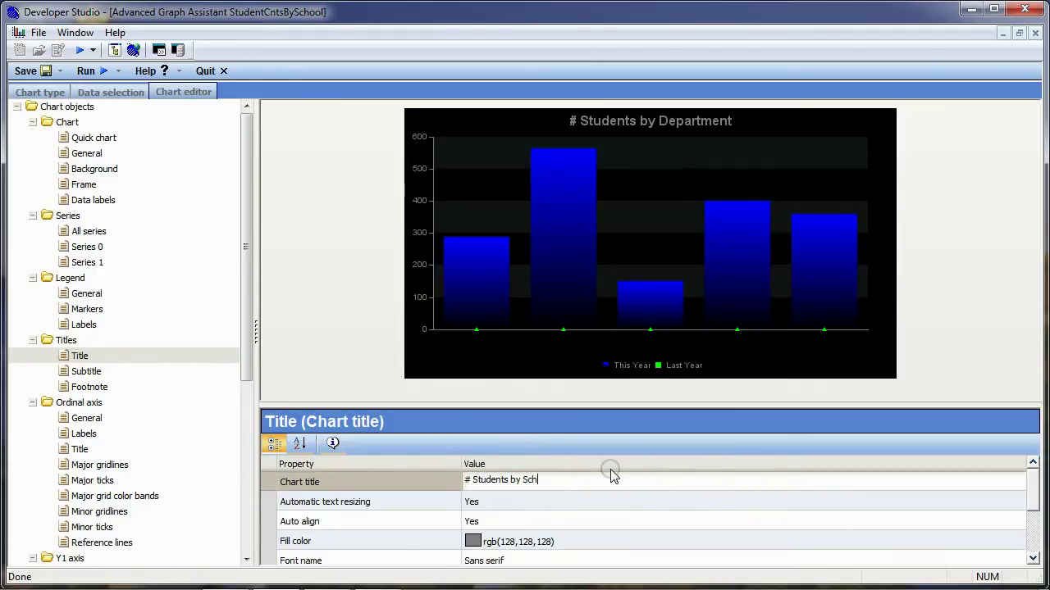
{"action": "key", "text": "Return"}
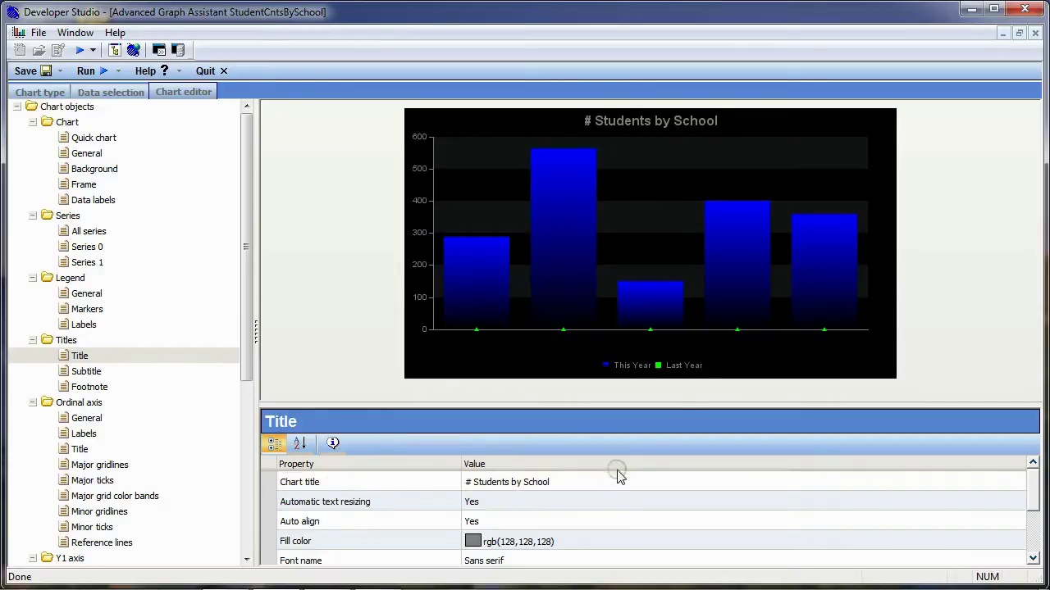
{"action": "left_click", "coordinate": [29, 71]}
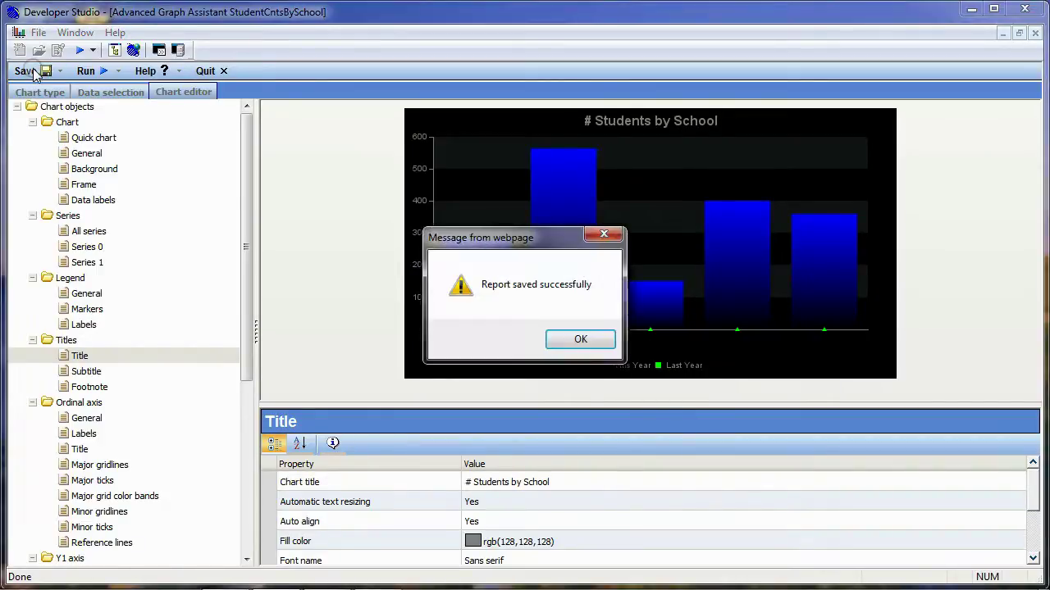
{"action": "left_click", "coordinate": [576, 338]}
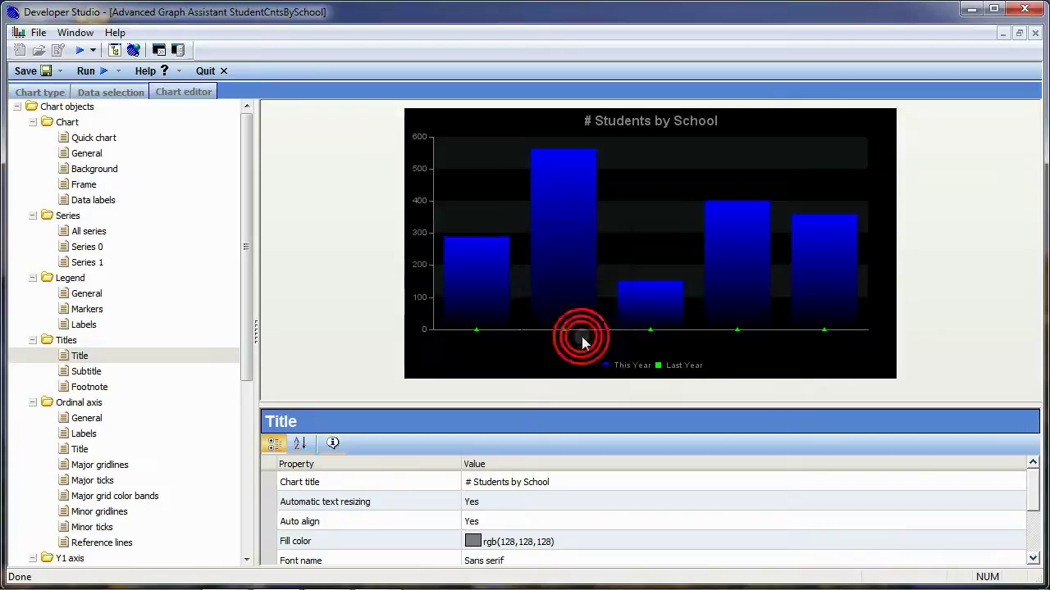
Step: Run the school chart to check its output, and close the output window, the graph and the procedure
{"action": "left_click", "coordinate": [88, 72]}
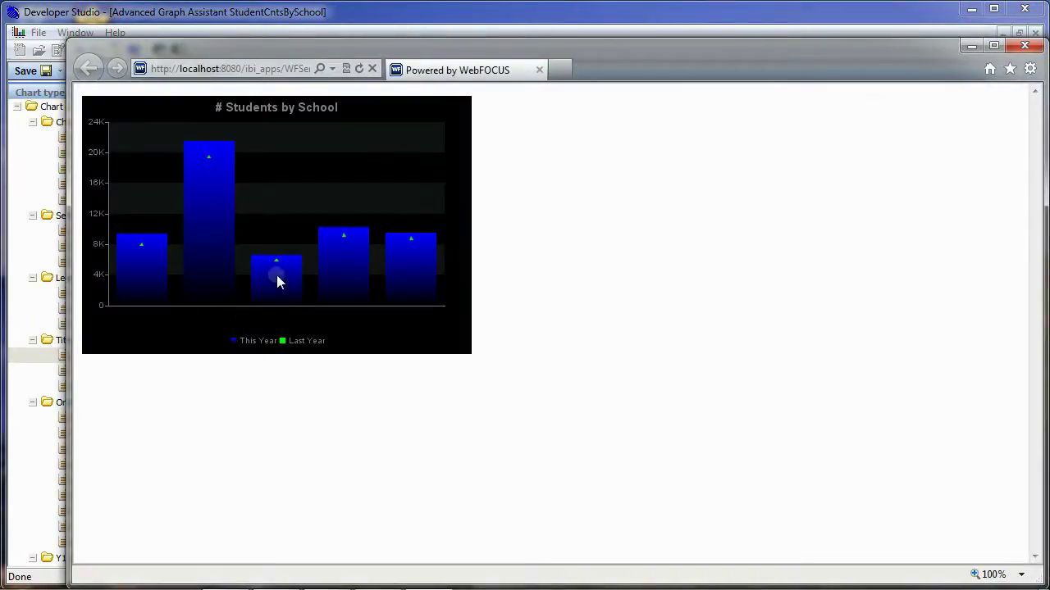
{"action": "mouse_move", "coordinate": [281, 276]}
{"action": "left_click", "coordinate": [1030, 50]}
{"action": "left_click", "coordinate": [1036, 34]}
{"action": "left_click", "coordinate": [1036, 34]}
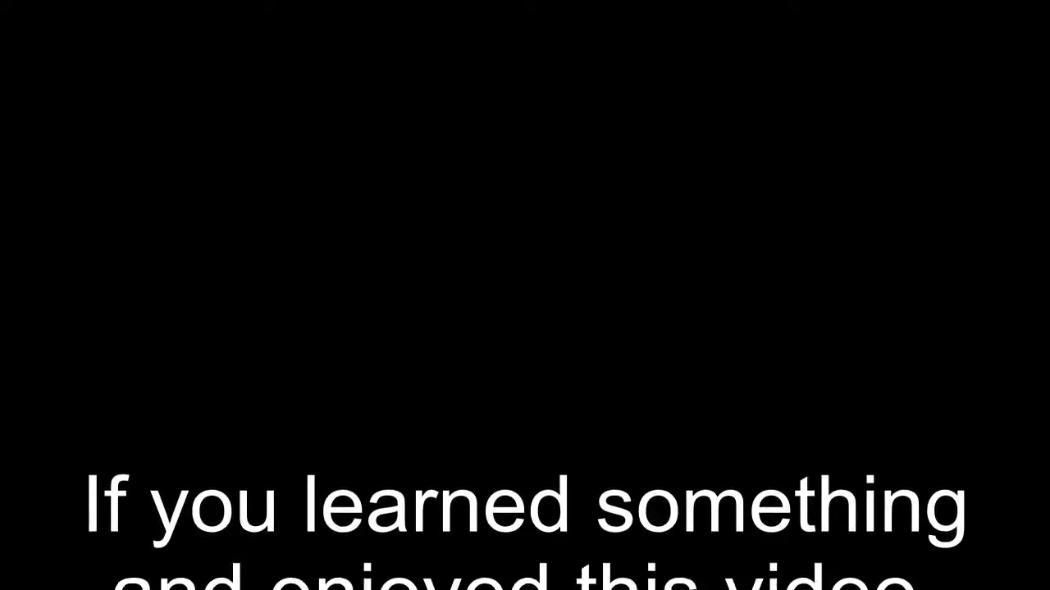